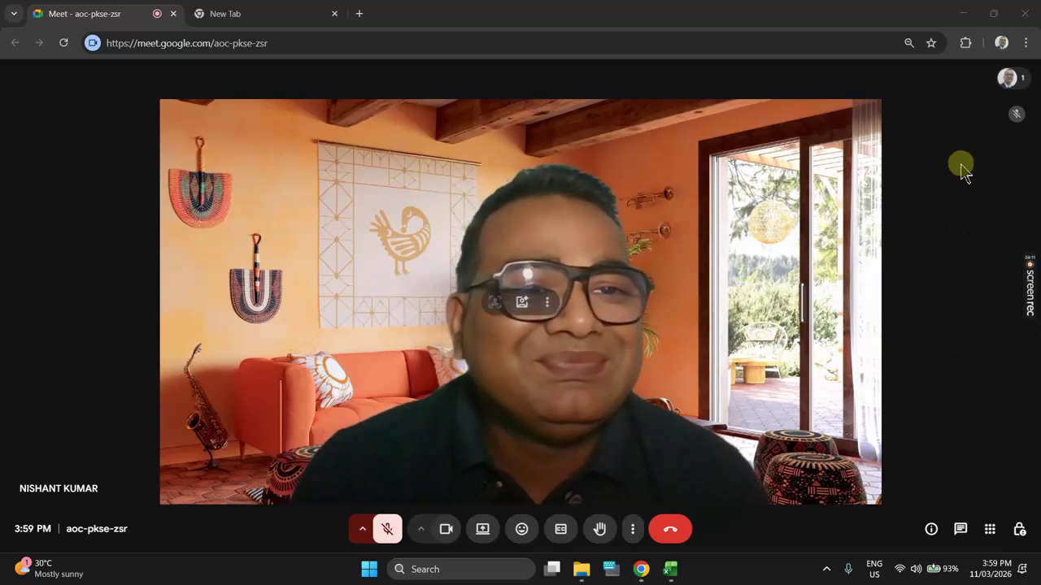
# Step: Minimize Chrome and File Explorer, then bring the Excel workbook to the front
pyautogui.click(957, 14)
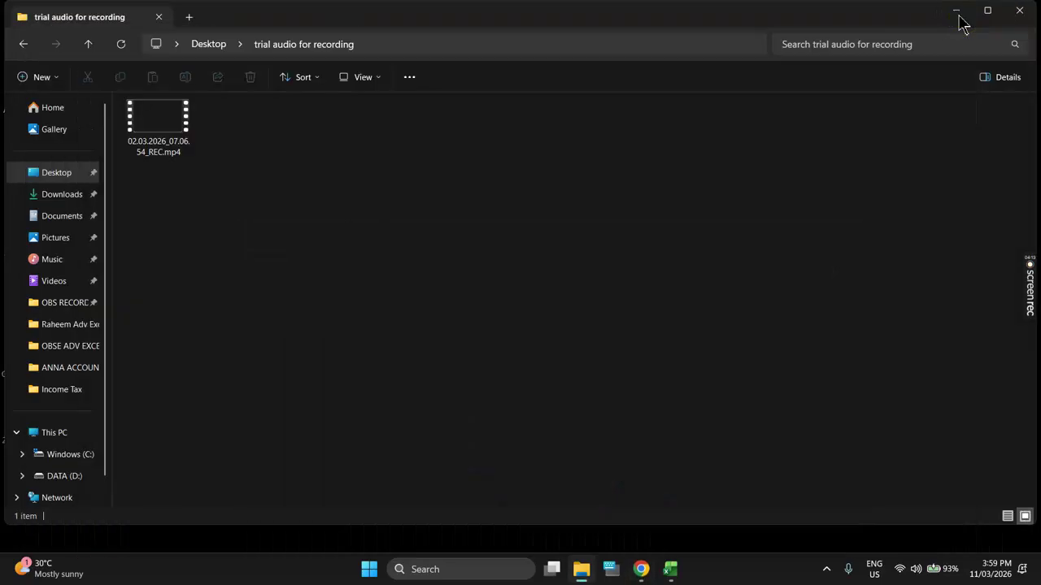
pyautogui.click(958, 11)
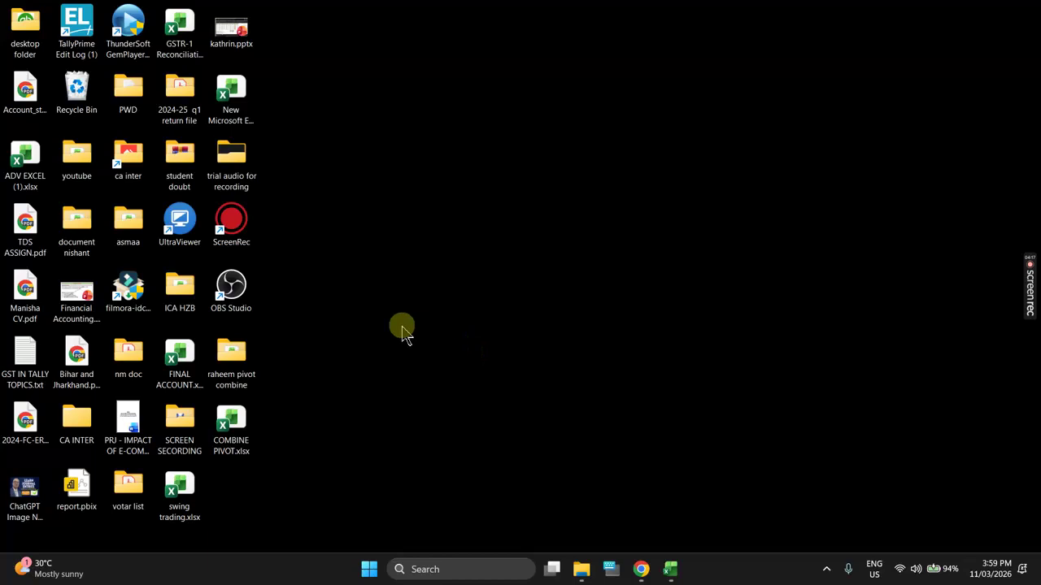
pyautogui.click(670, 568)
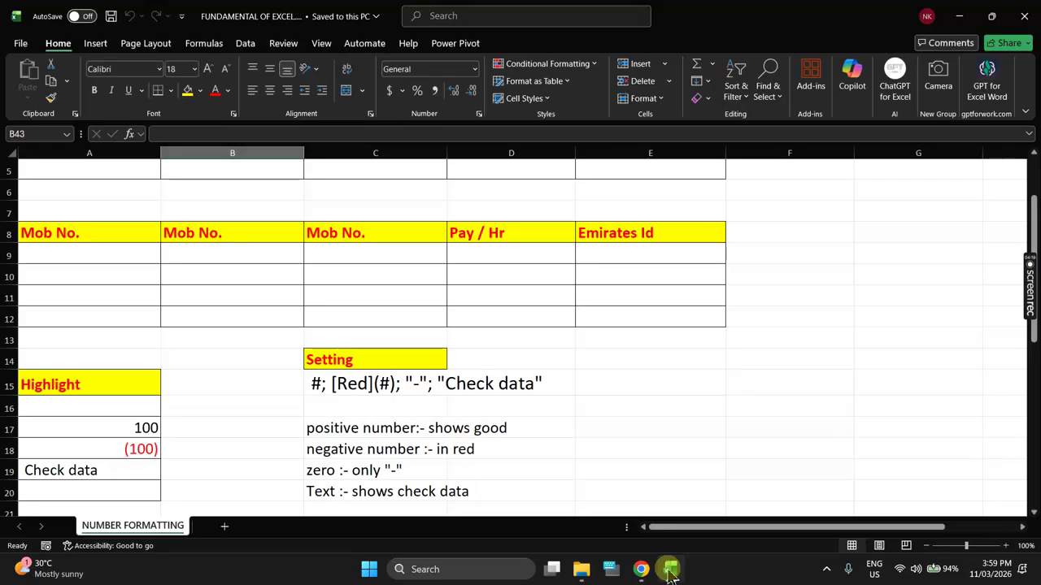
# Step: Add a new blank worksheet, Sheet1, to the workbook
pyautogui.click(627, 365)
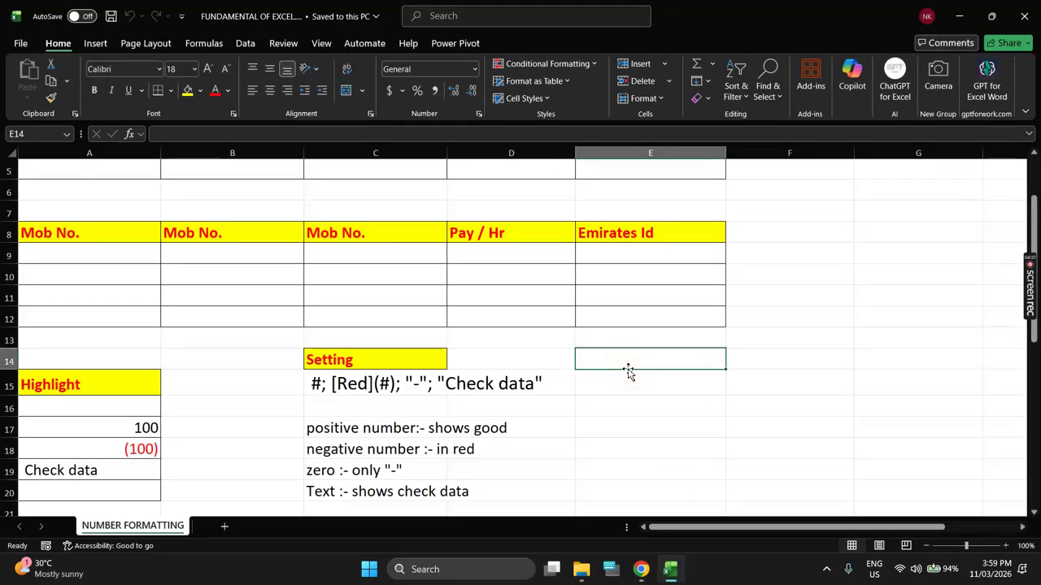
pyautogui.scroll(2, 627, 370)
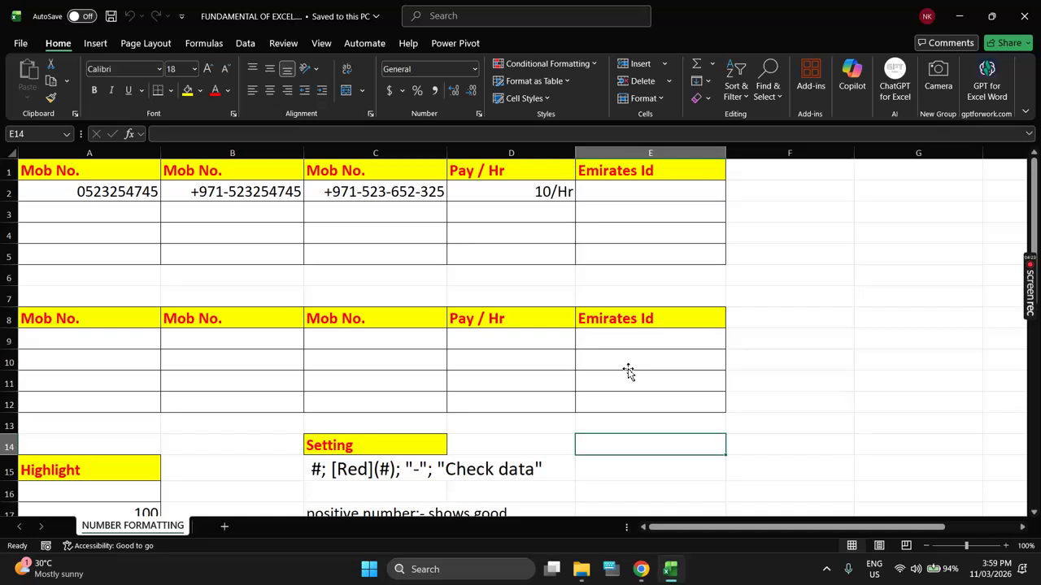
pyautogui.click(756, 337)
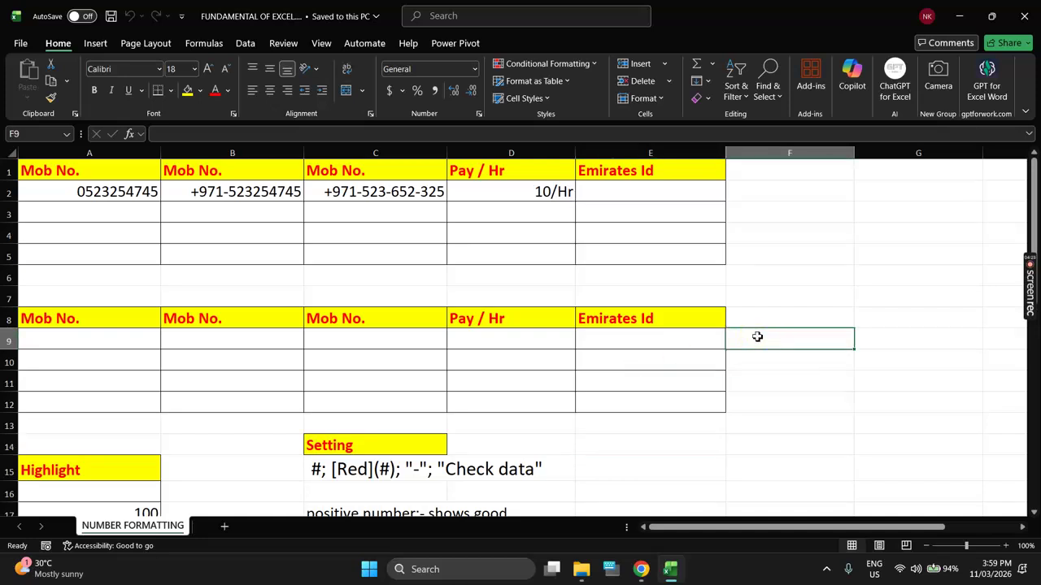
pyautogui.click(226, 528)
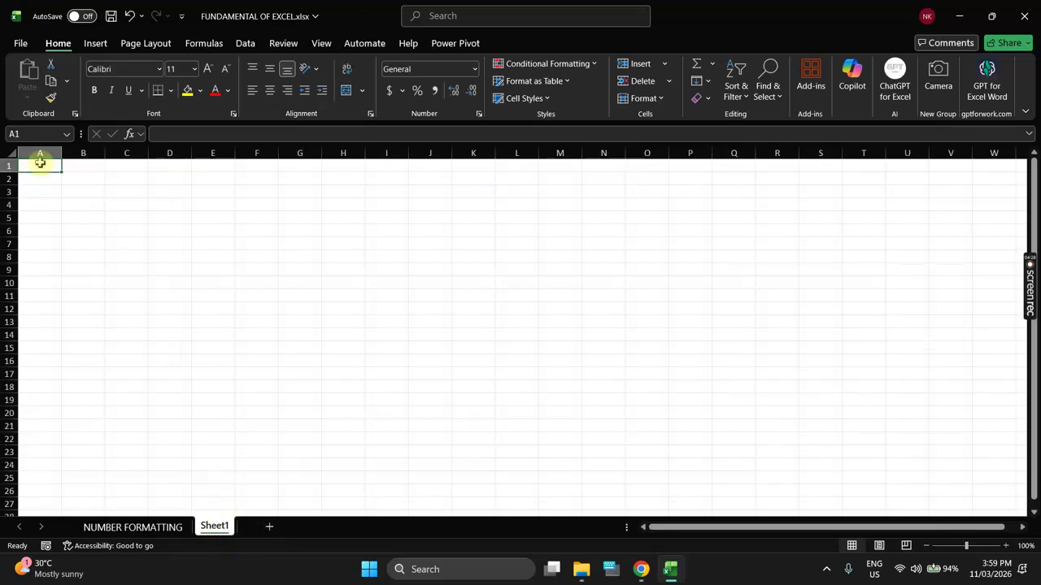
# Step: Set every cell on Sheet1 to 16-point font and widen all columns
pyautogui.click(13, 152)
pyautogui.click(207, 68)
pyautogui.click(207, 68)
pyautogui.click(208, 68)
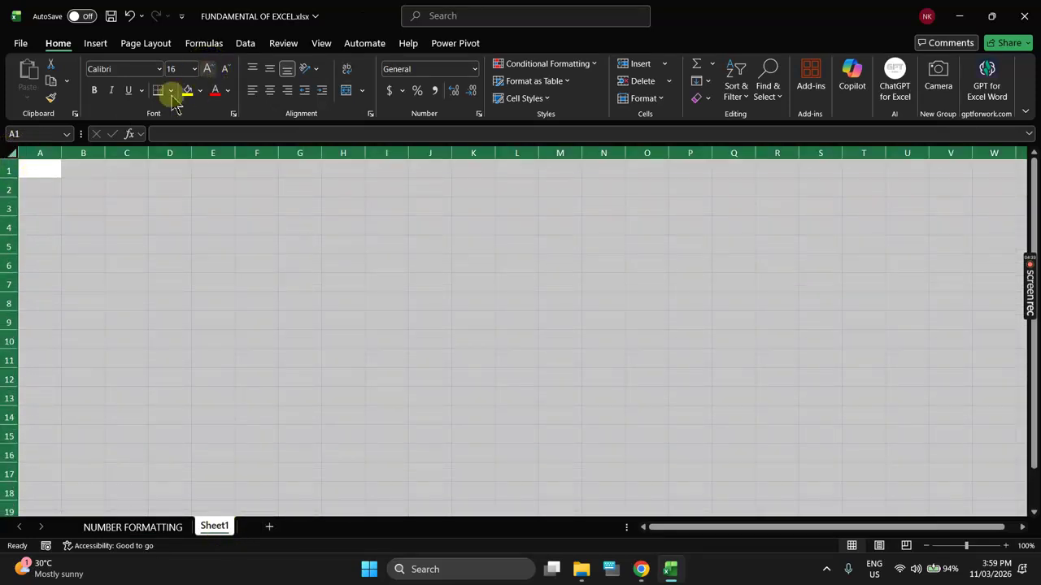
pyautogui.moveTo(68, 152); pyautogui.dragTo(111, 153)
pyautogui.click(100, 163)
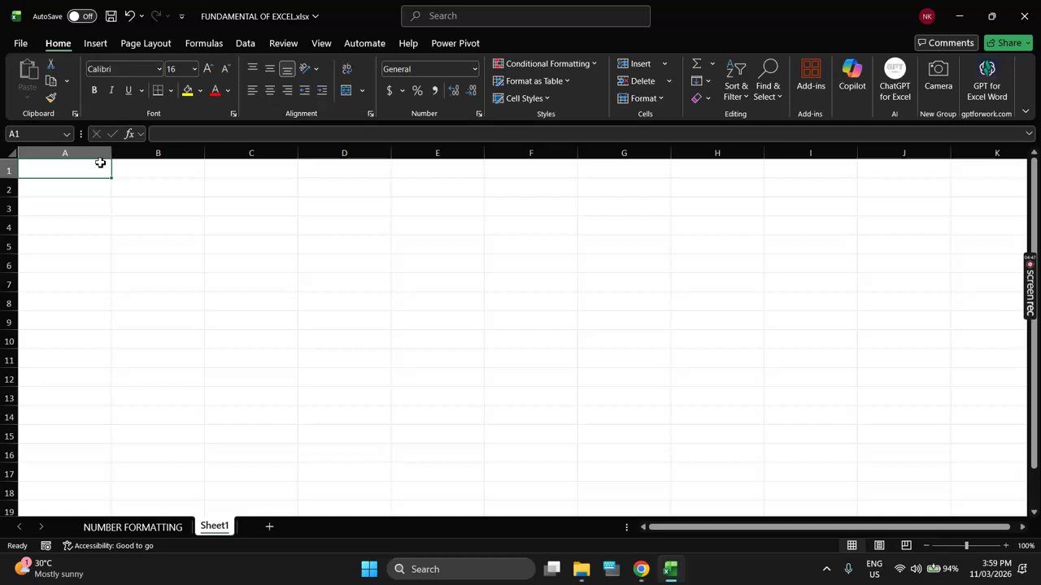
# Step: Enter ram, 100, today's date 11/03/2026 and the current time 4:00 PM in A1:A4
pyautogui.write('ram')
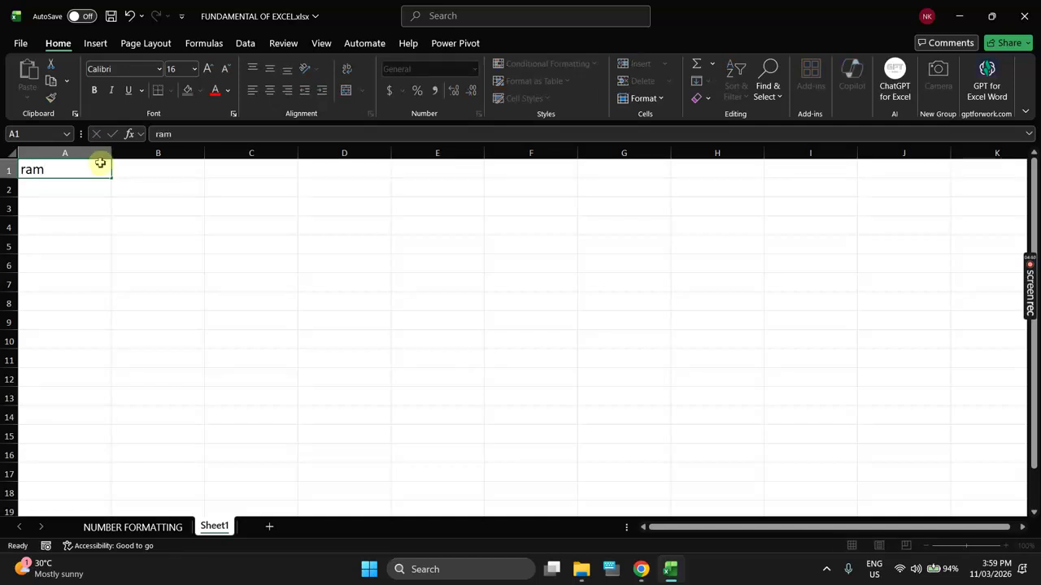
pyautogui.press('Return')
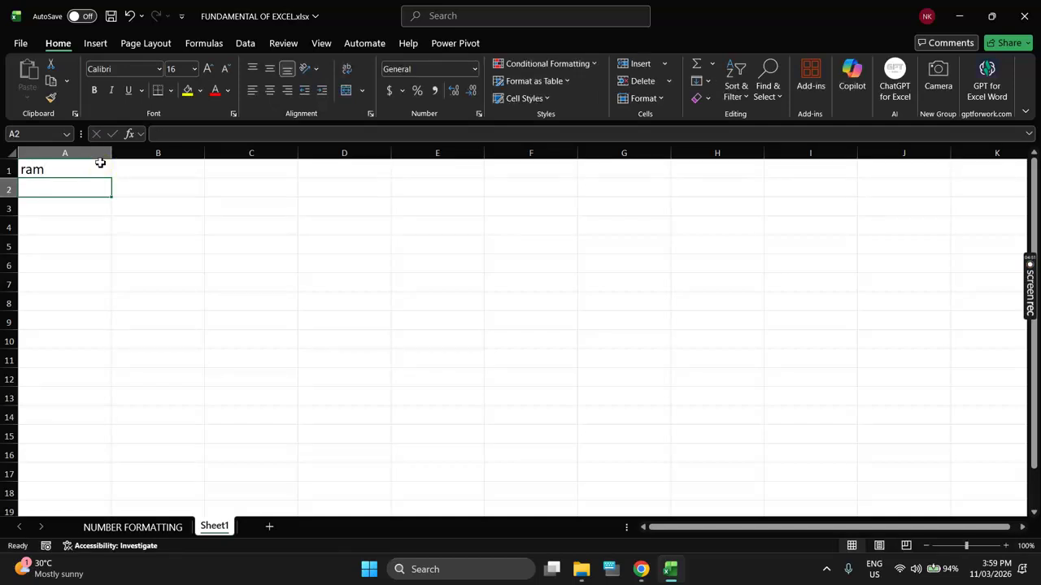
pyautogui.write('100')
pyautogui.press('Return')
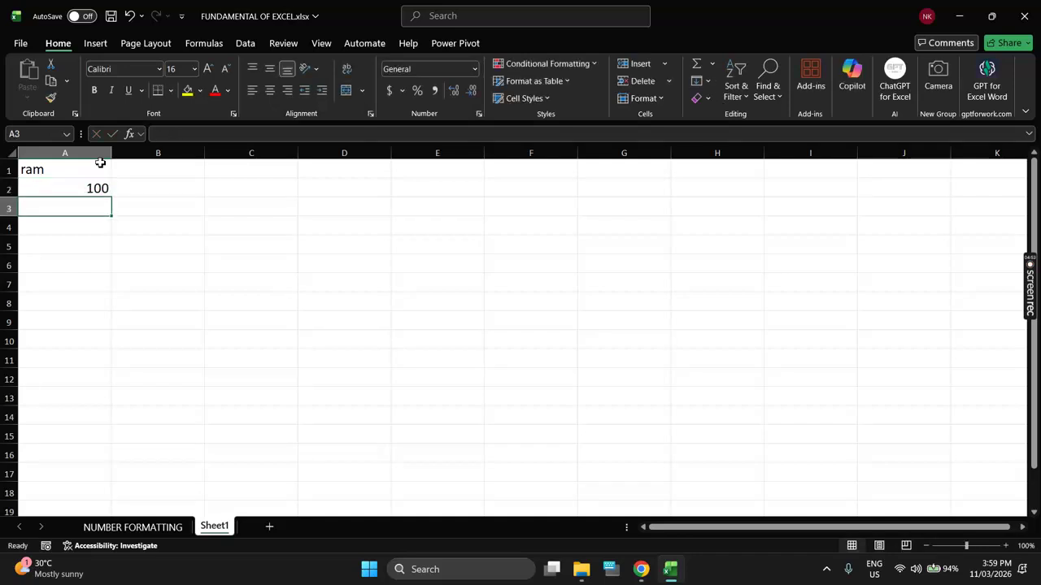
pyautogui.hotkey('ctrl', ';')
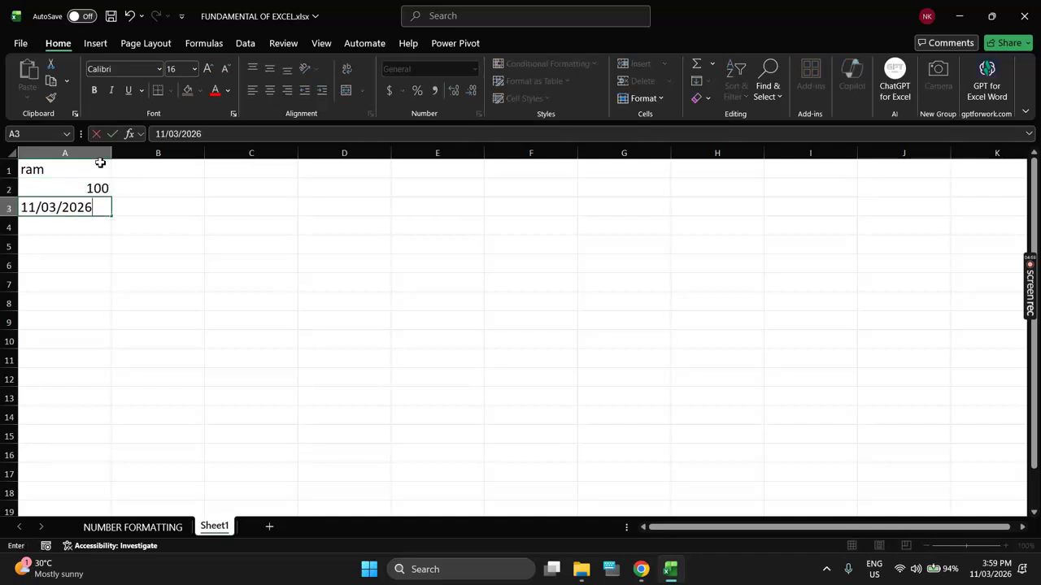
pyautogui.press('Return')
pyautogui.hotkey('ctrl', 'shift', ';')
pyautogui.press('Return')
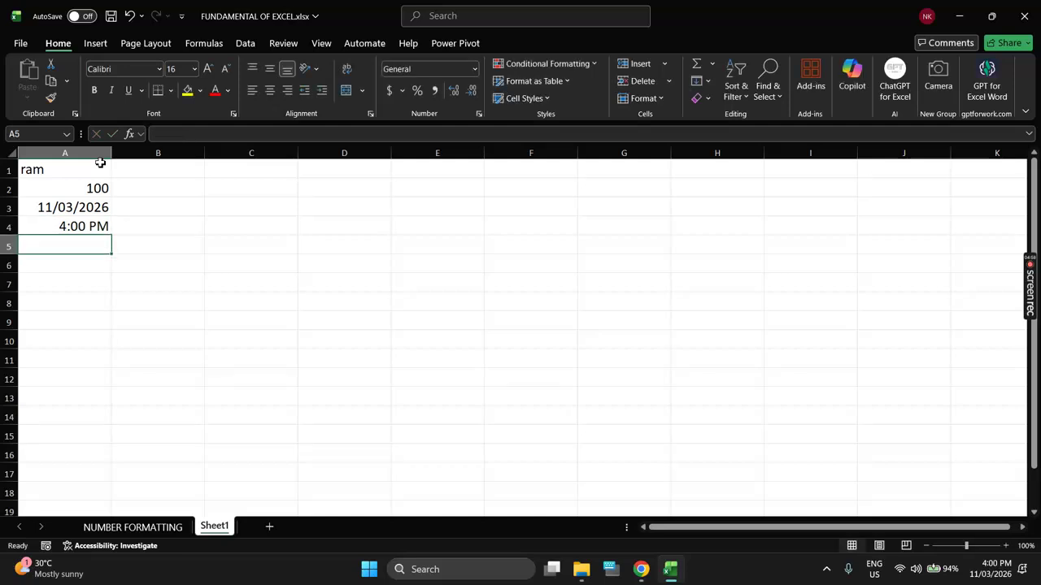
pyautogui.click(94, 154)
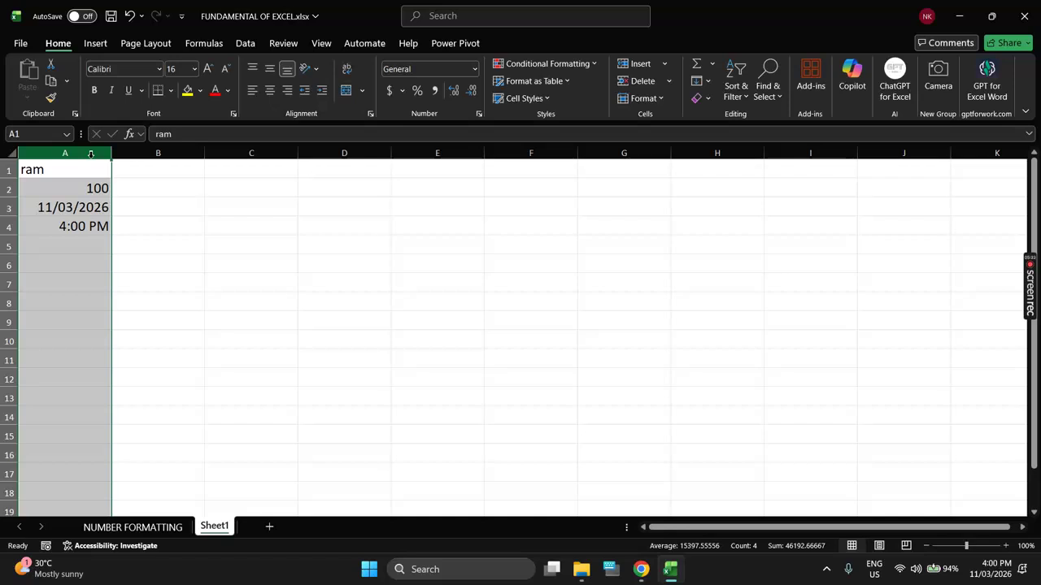
pyautogui.click(65, 151)
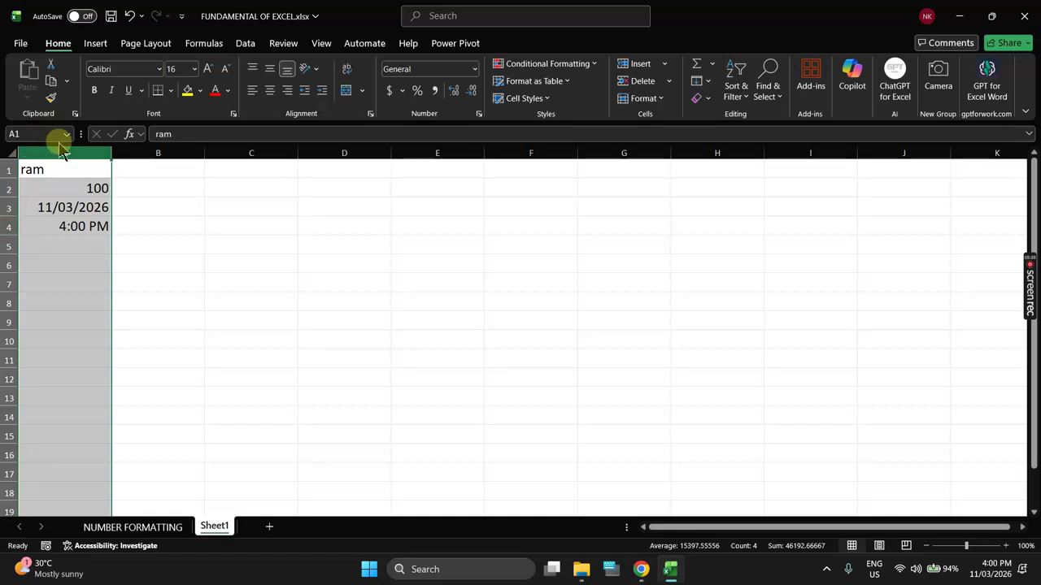
pyautogui.click(269, 91)
pyautogui.click(252, 90)
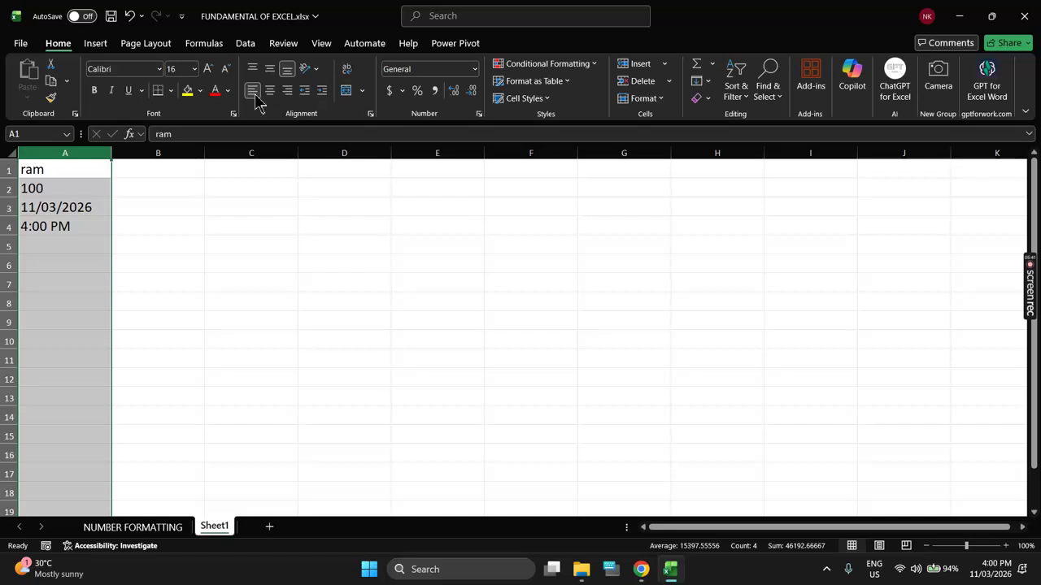
pyautogui.hotkey('ctrl', 'z')
pyautogui.hotkey('ctrl', 'z')
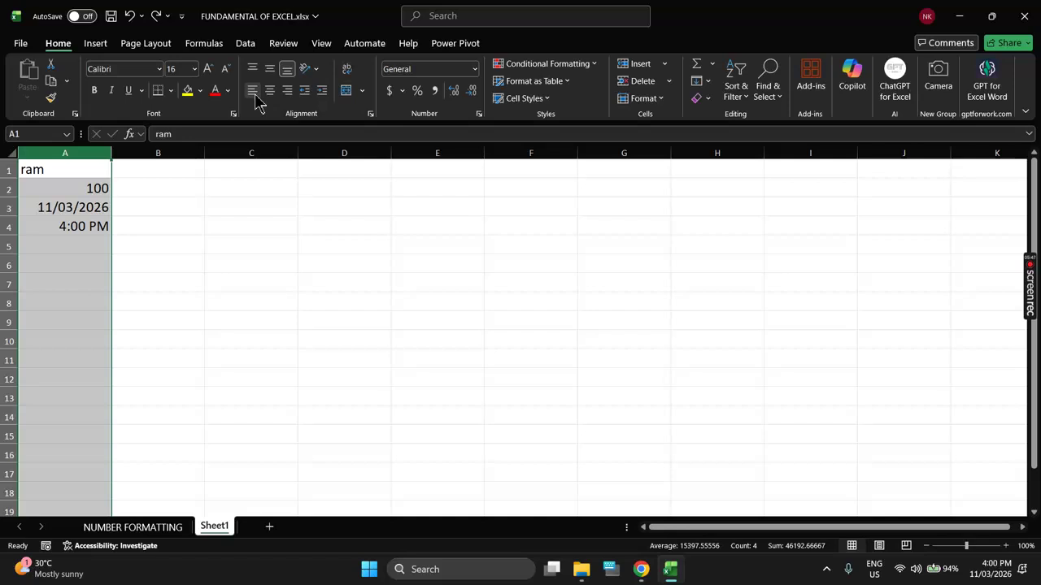
# Step: Fill C1:C12 with 1 to 12 by extending a 1, 2 start
pyautogui.click(249, 169)
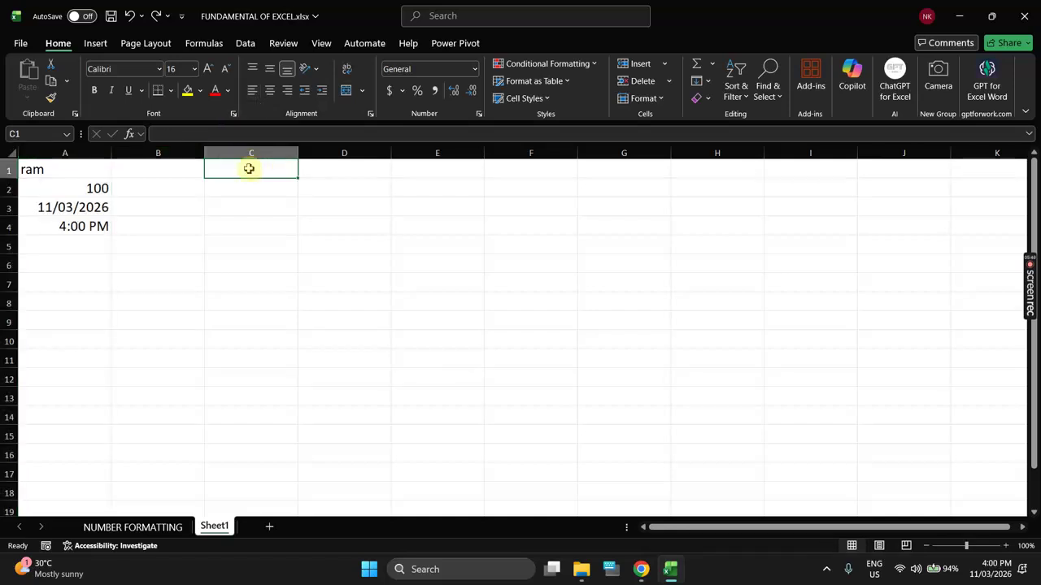
pyautogui.write('1')
pyautogui.press('Return')
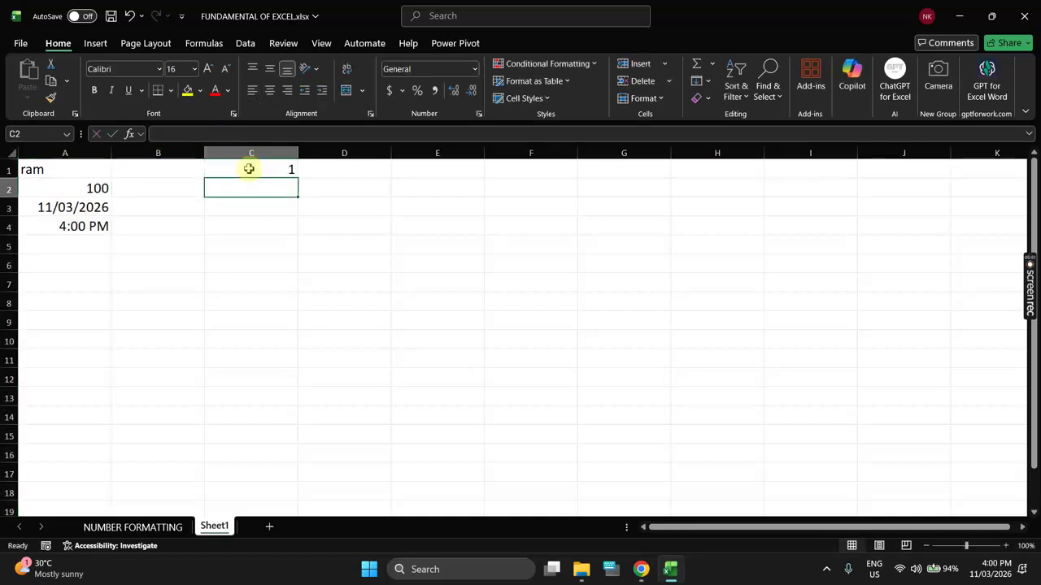
pyautogui.write('2')
pyautogui.press('Return')
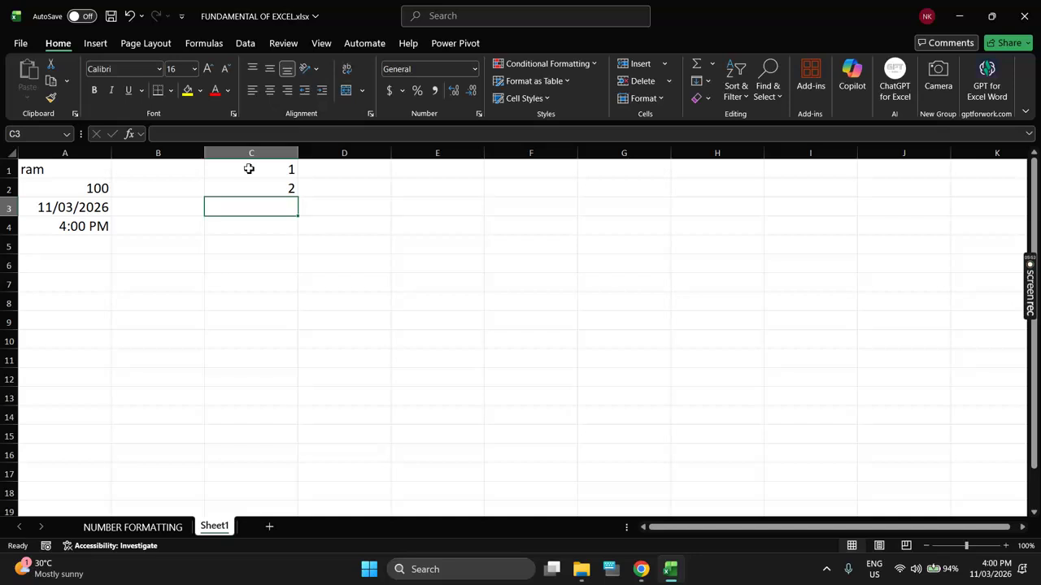
pyautogui.moveTo(249, 168); pyautogui.dragTo(299, 389)
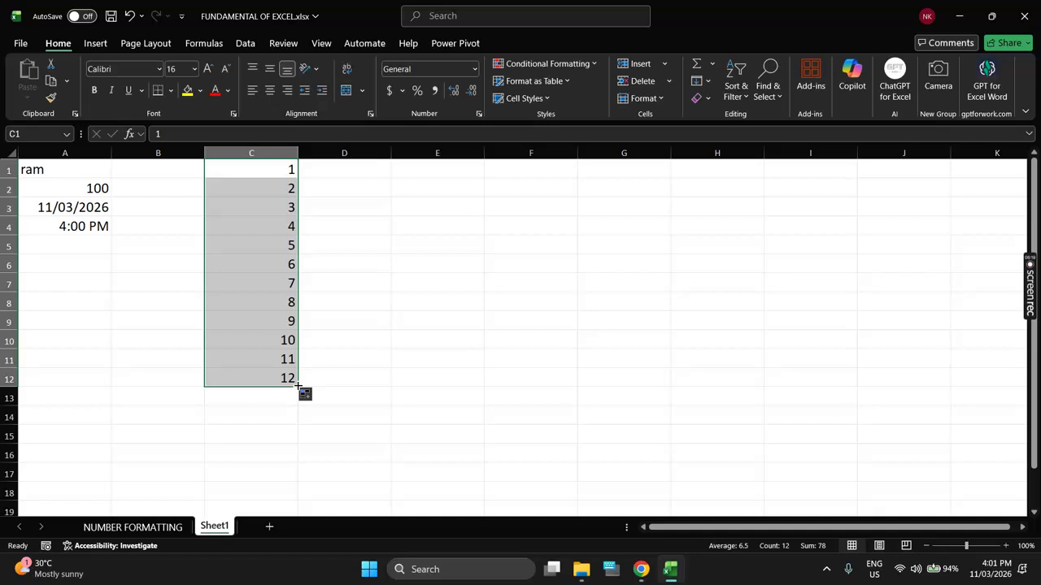
# Step: Enter 1 in cell E1
pyautogui.click(418, 171)
pyautogui.write('1')
pyautogui.press('Return')
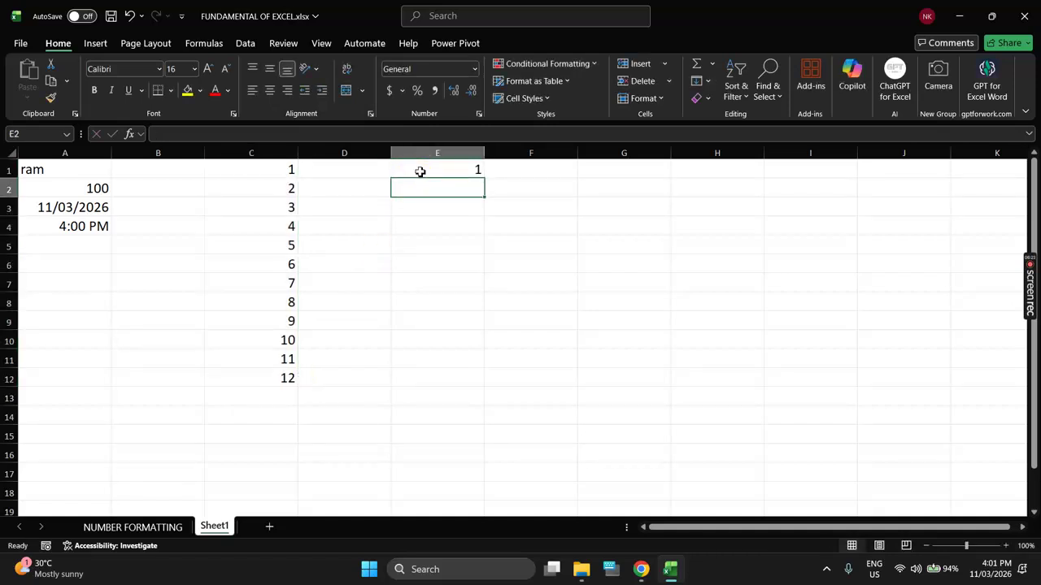
pyautogui.click(420, 171)
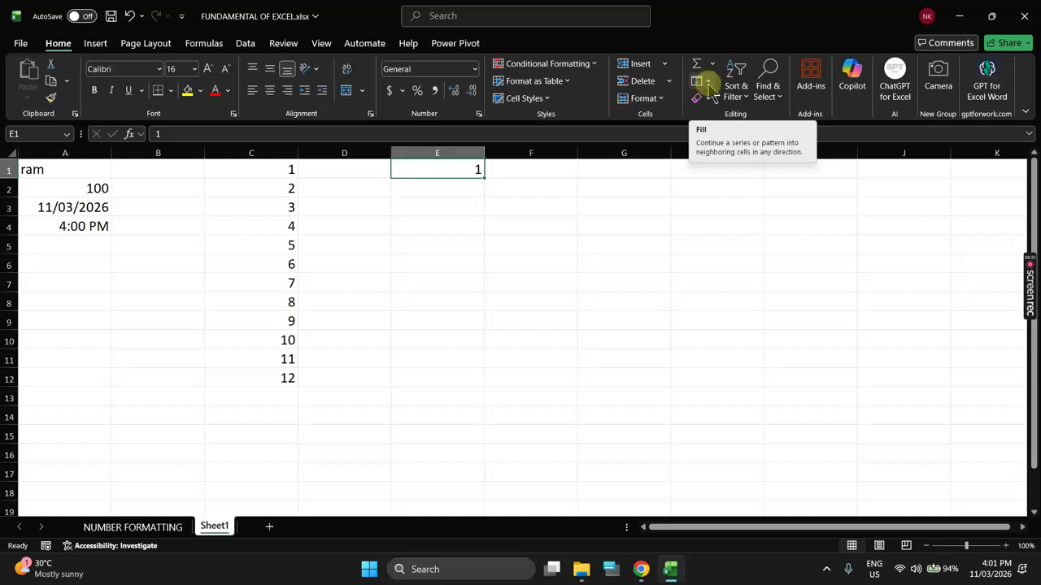
# Step: Fill column E with a linear series, step 1, stopping at 50000, then check its end
pyautogui.click(707, 84)
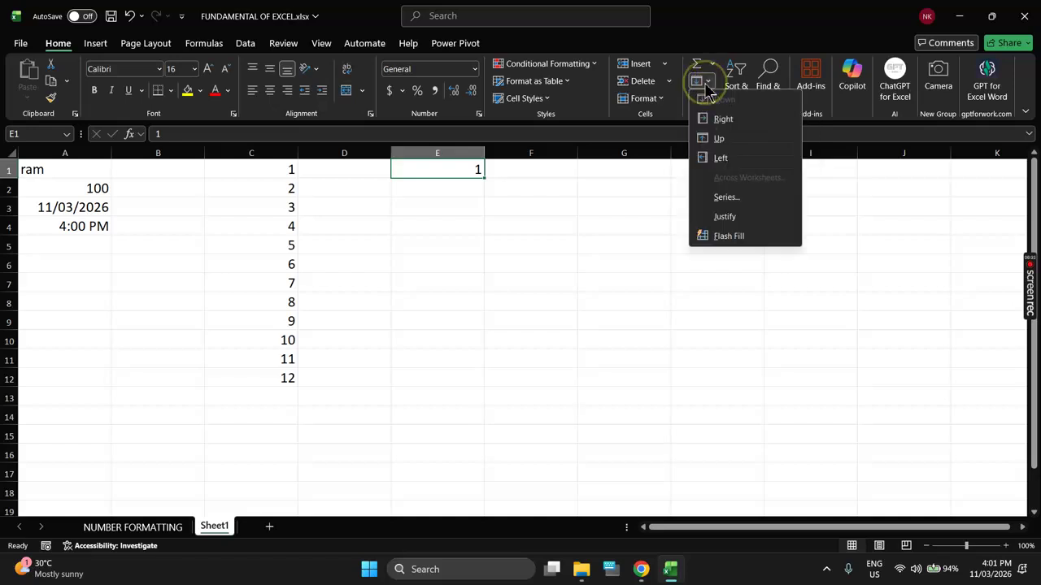
pyautogui.click(751, 200)
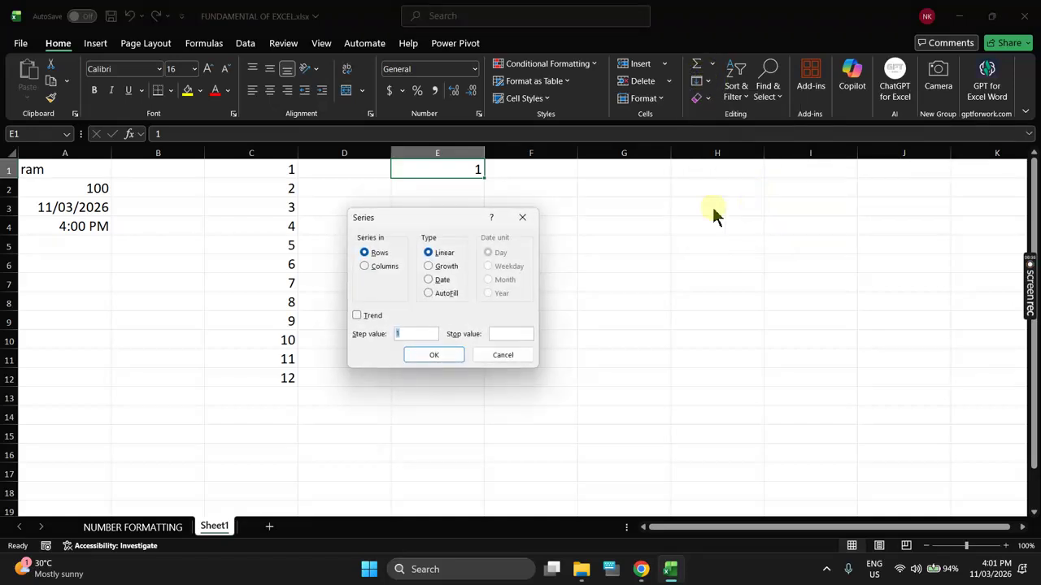
pyautogui.moveTo(460, 221); pyautogui.dragTo(637, 140)
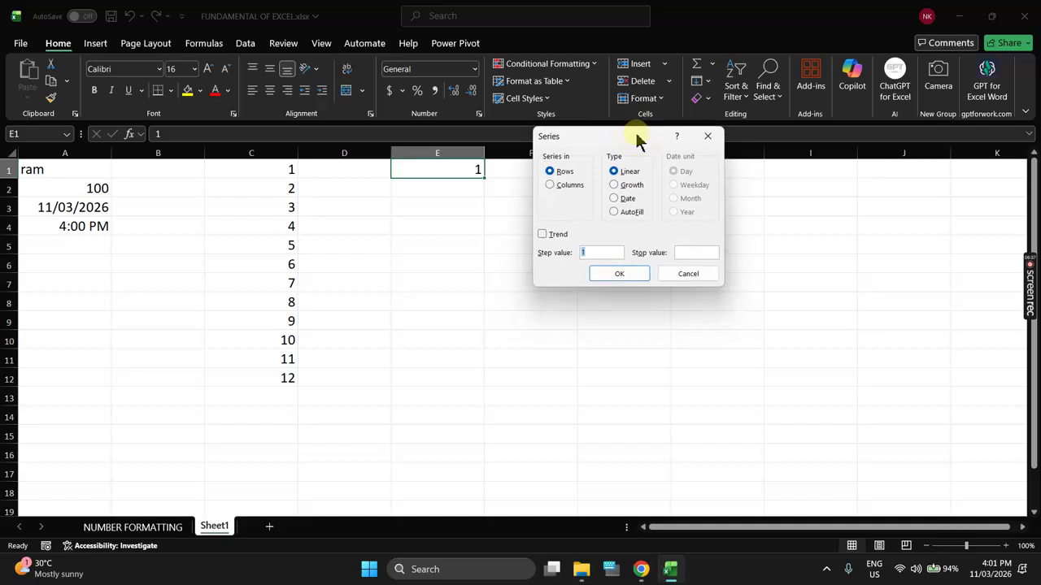
pyautogui.click(586, 185)
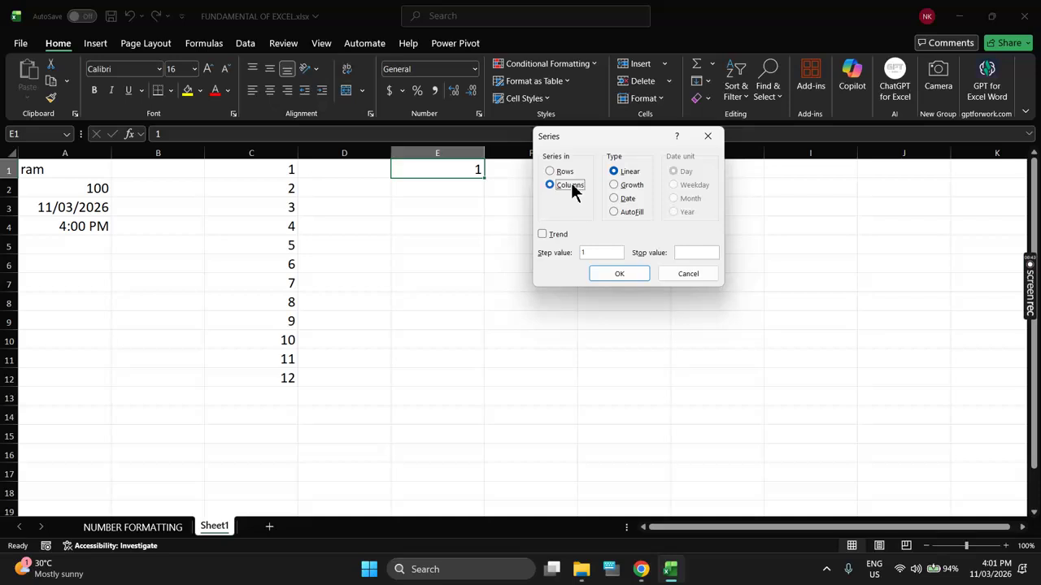
pyautogui.click(594, 253)
pyautogui.click(681, 252)
pyautogui.write('50000')
pyautogui.click(637, 274)
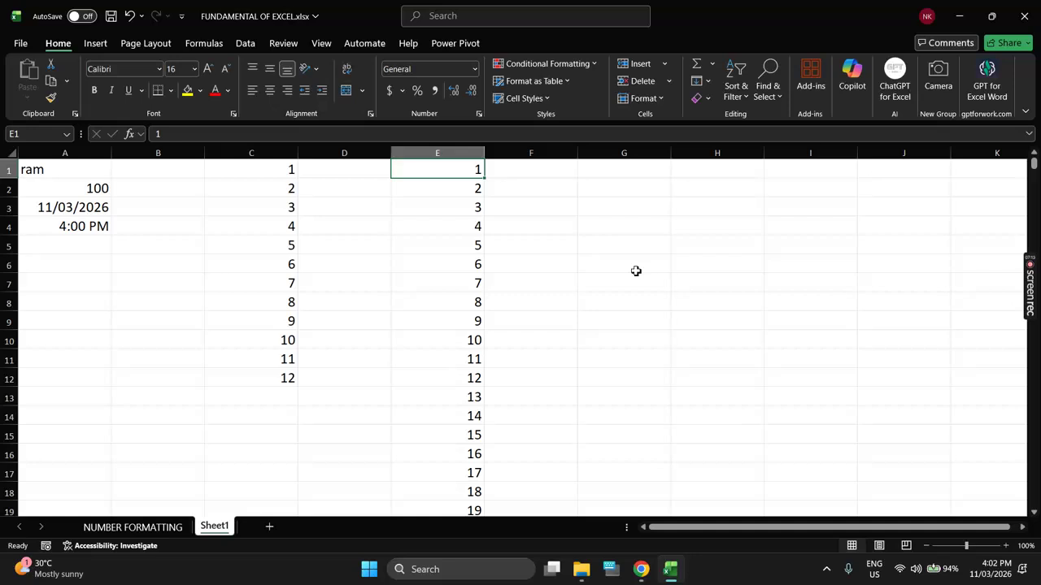
pyautogui.hotkey('ctrl', 'Down')
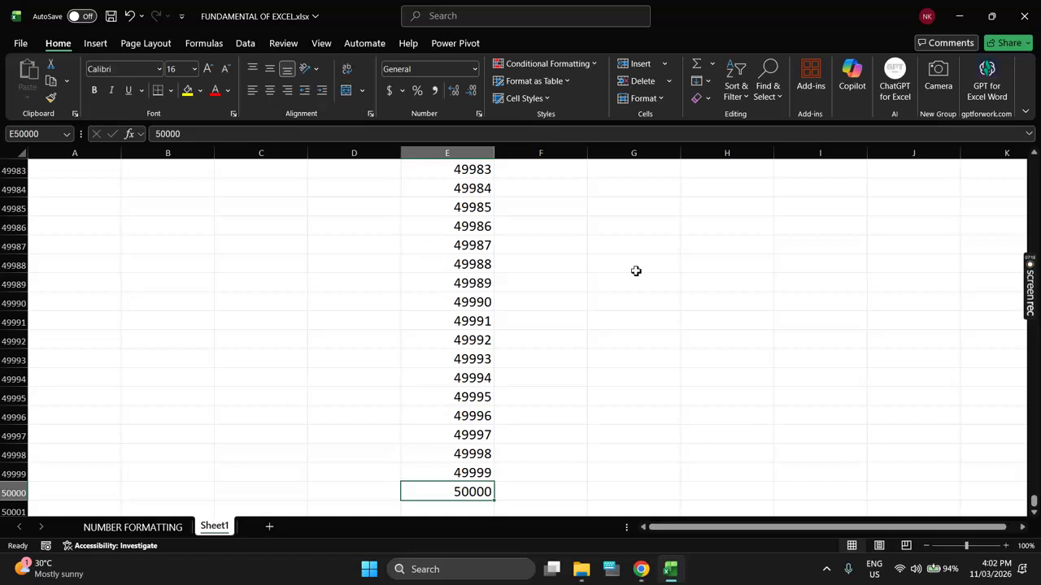
pyautogui.hotkey('ctrl', 'Up')
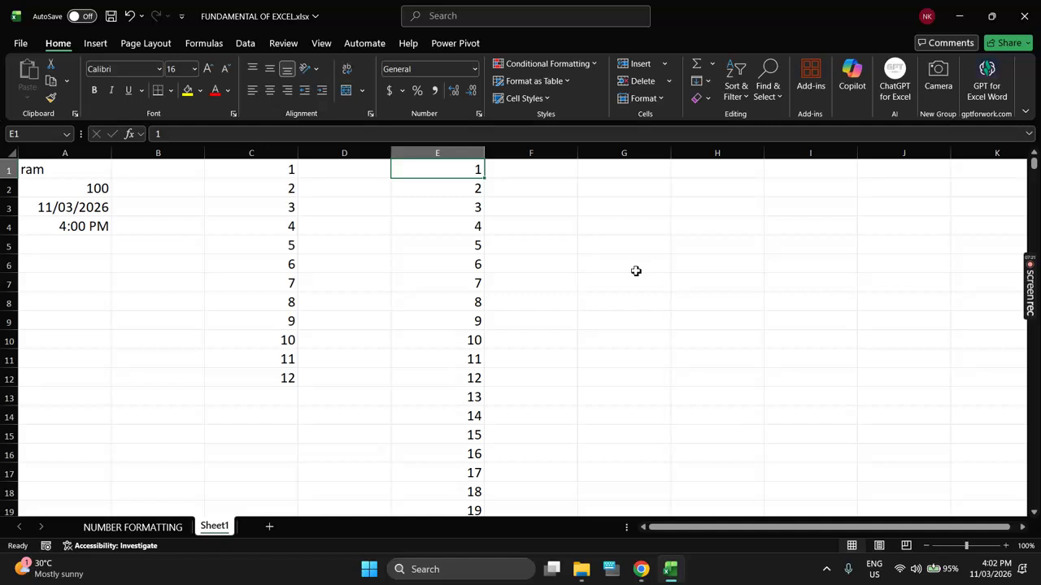
# Step: Add Sheet2, type test text in A3 and zoom the grid to 130%
pyautogui.click(269, 528)
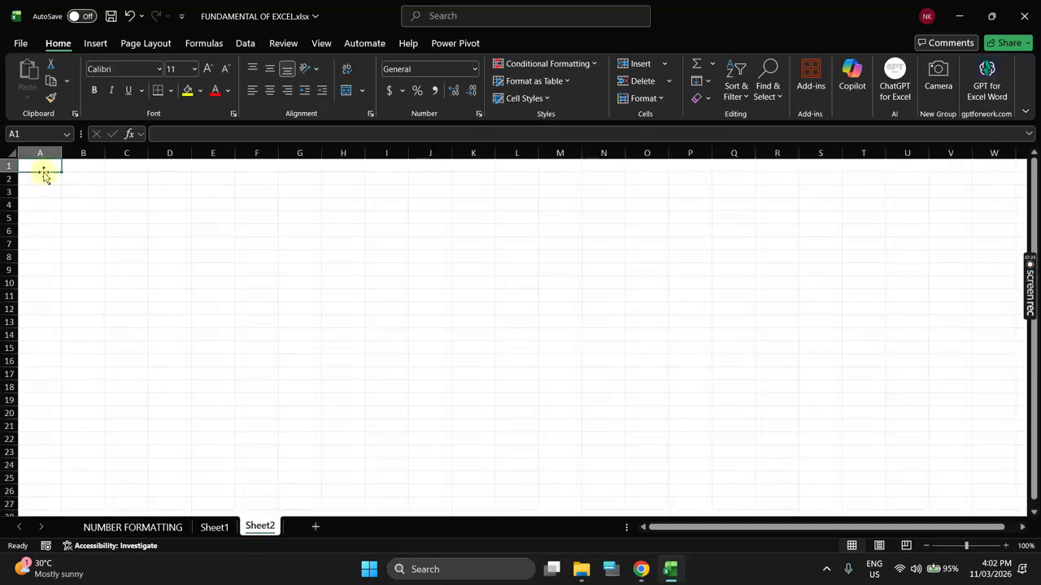
pyautogui.click(40, 192)
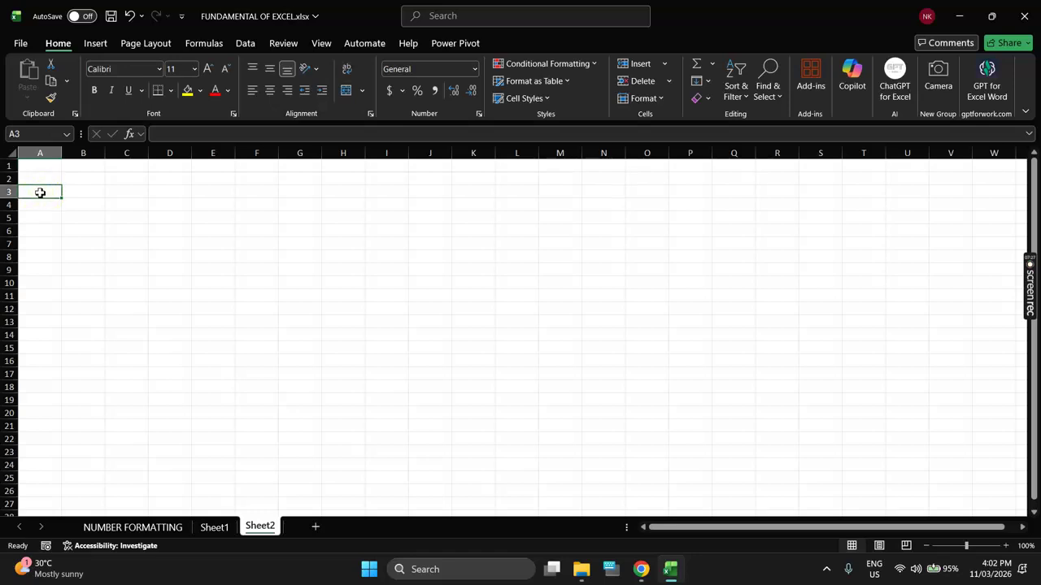
pyautogui.write('jgkdfjglf')
pyautogui.press('Return')
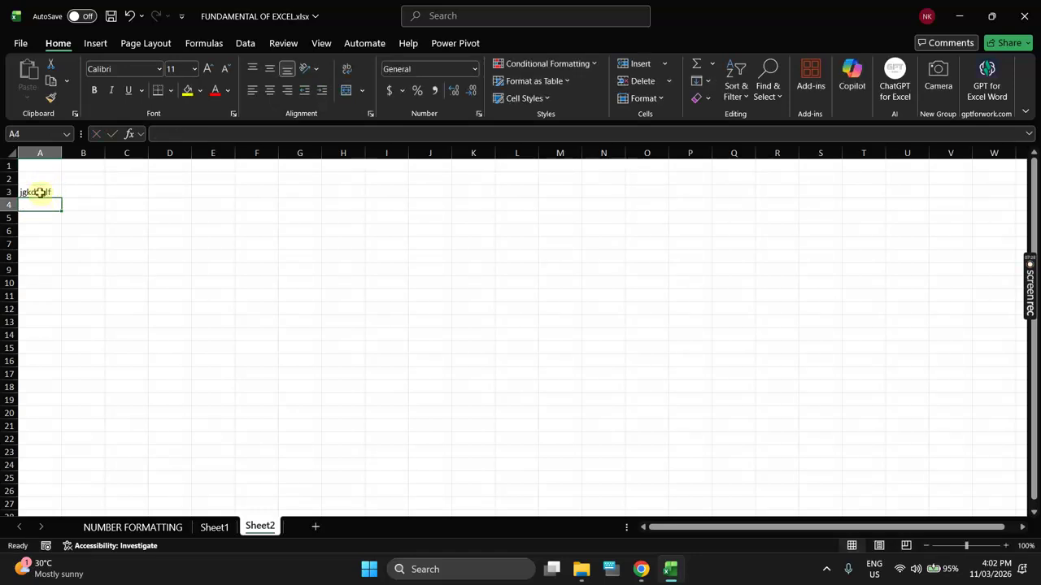
pyautogui.click(12, 152)
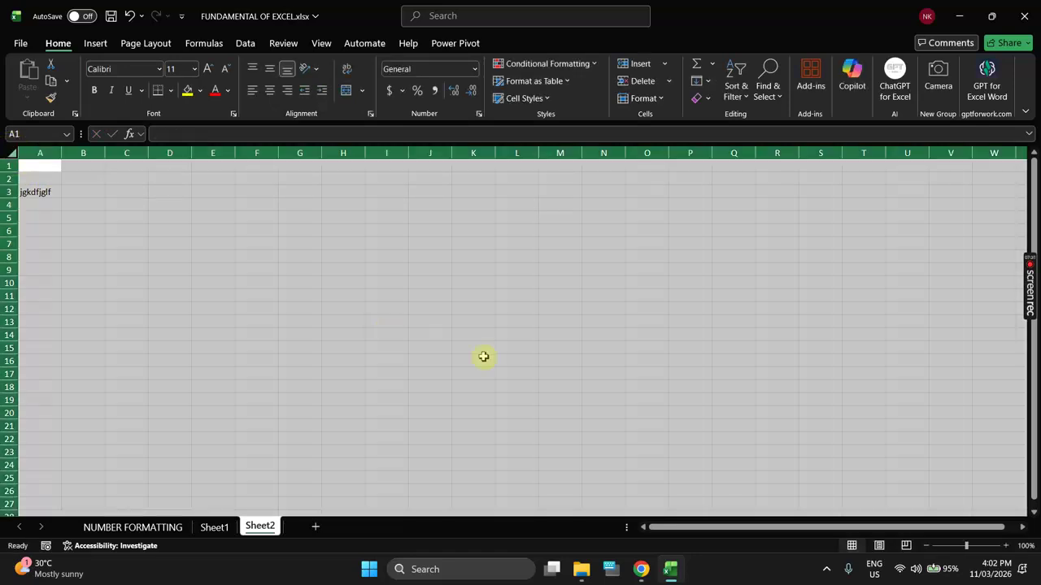
pyautogui.click(1005, 545)
pyautogui.click(1006, 546)
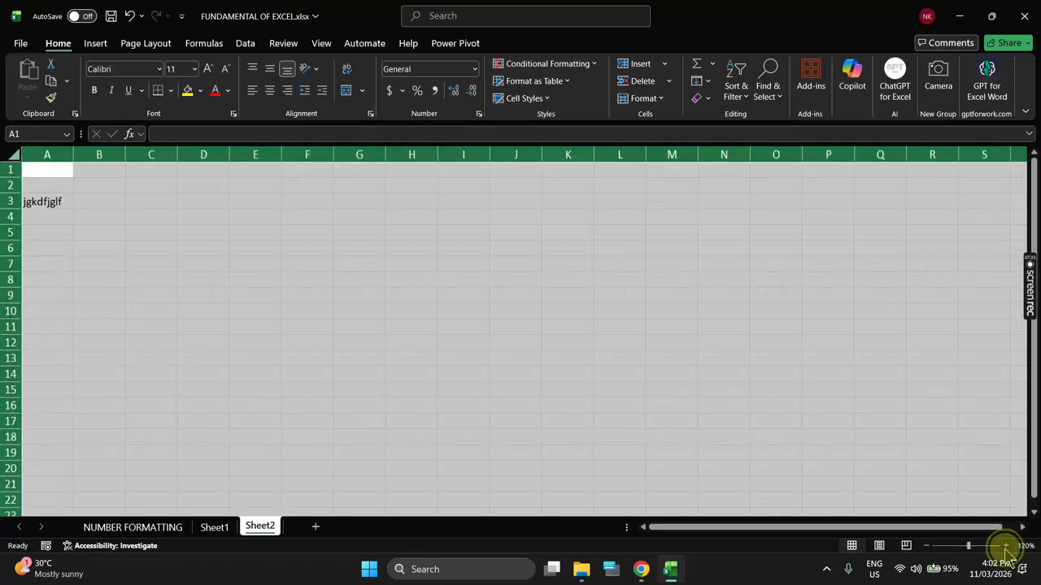
pyautogui.click(1005, 545)
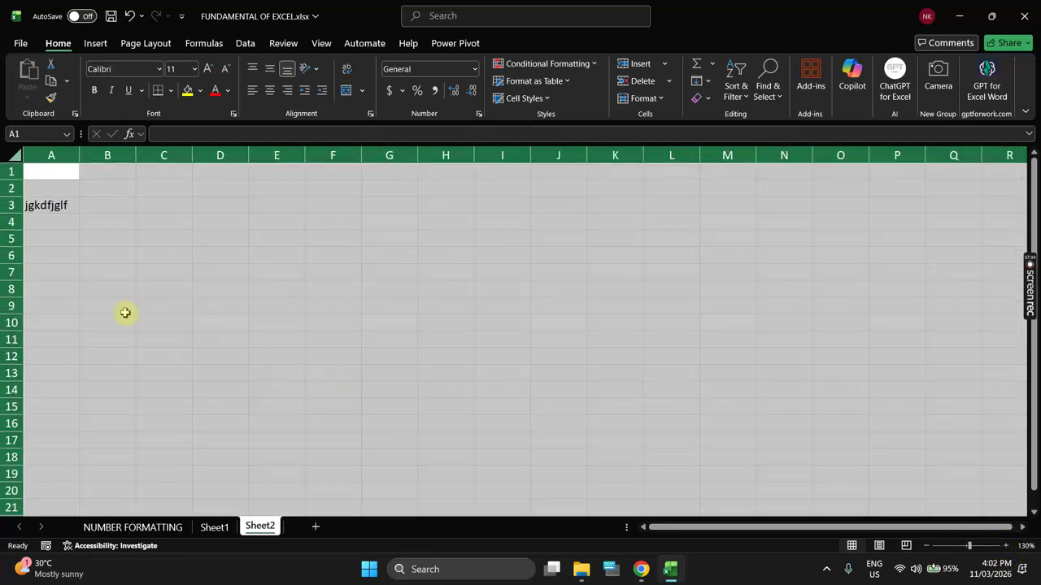
# Step: Type test text in A4, insert a blank row at row 4, then clear the whole sheet
pyautogui.click(61, 222)
pyautogui.write('uirutueryti')
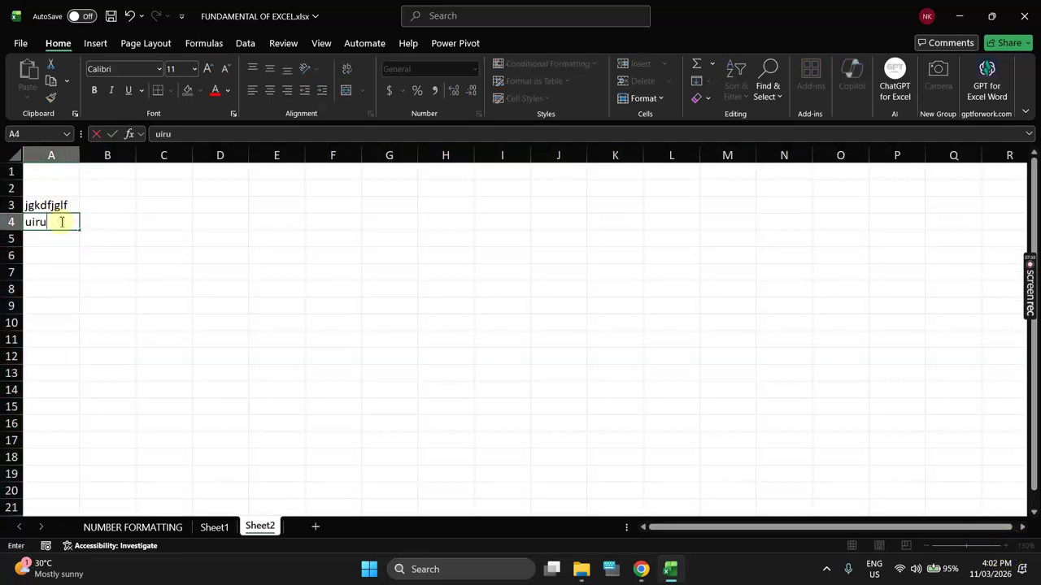
pyautogui.press('Return')
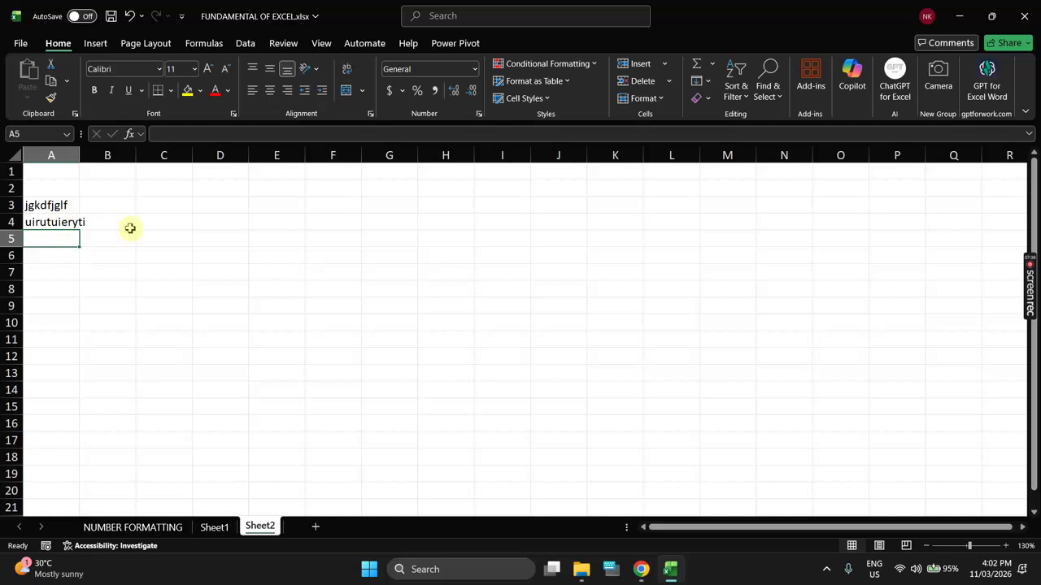
pyautogui.click(13, 230)
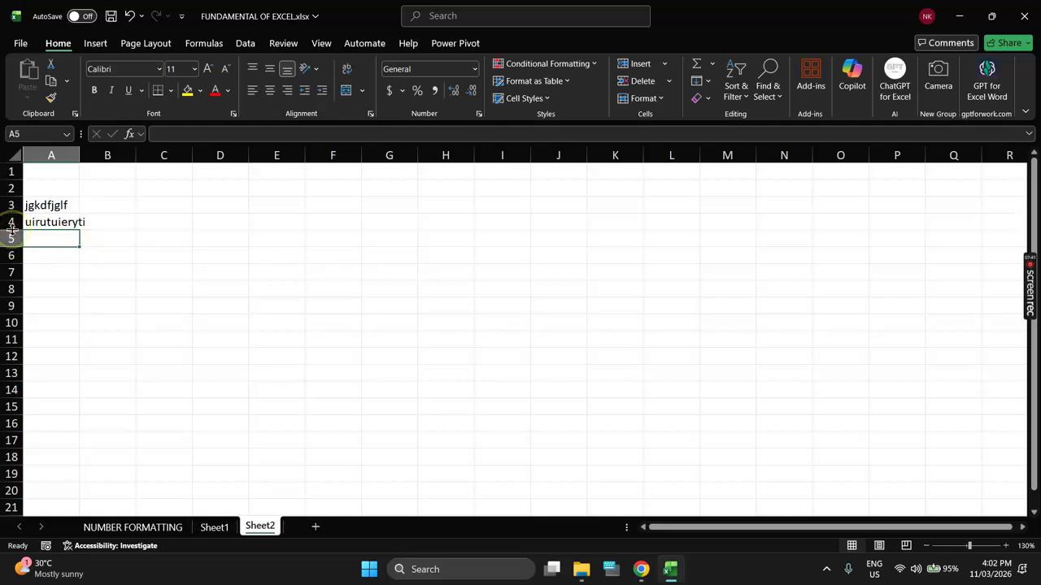
pyautogui.click(12, 222)
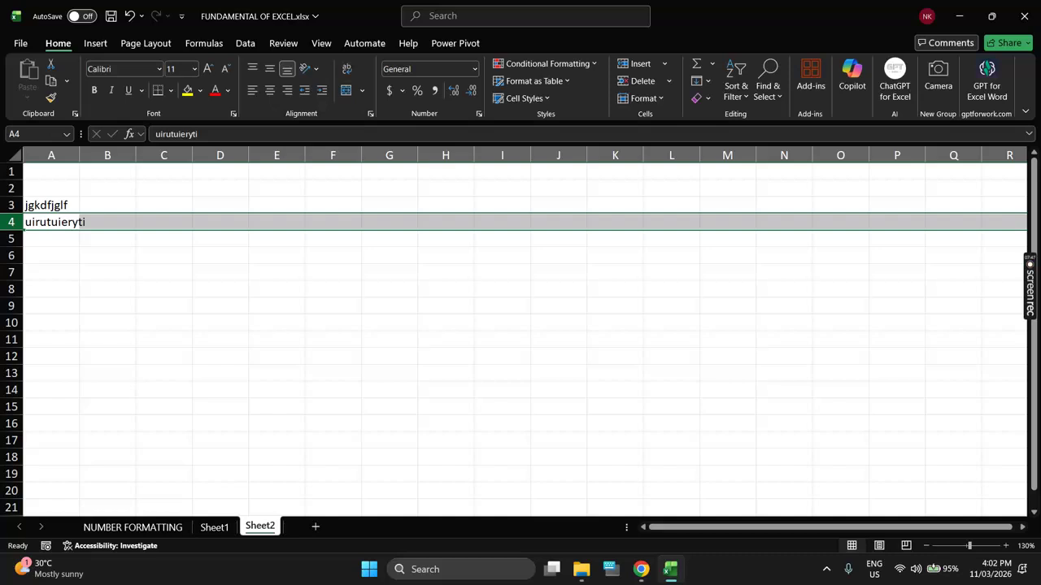
pyautogui.hotkey('ctrl', 'shift', '=')
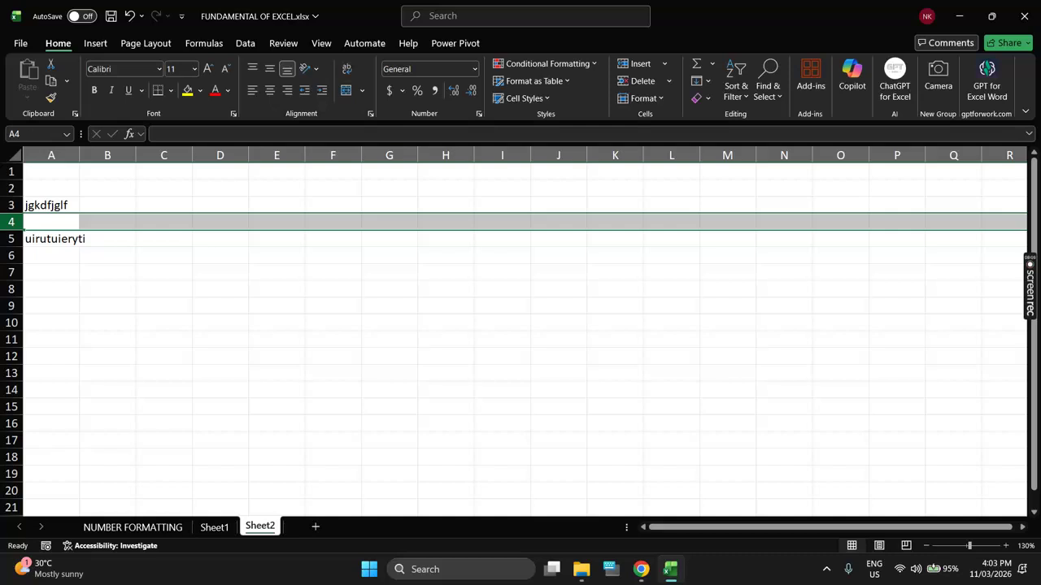
pyautogui.hotkey('ctrl', 'a')
pyautogui.press('Delete')
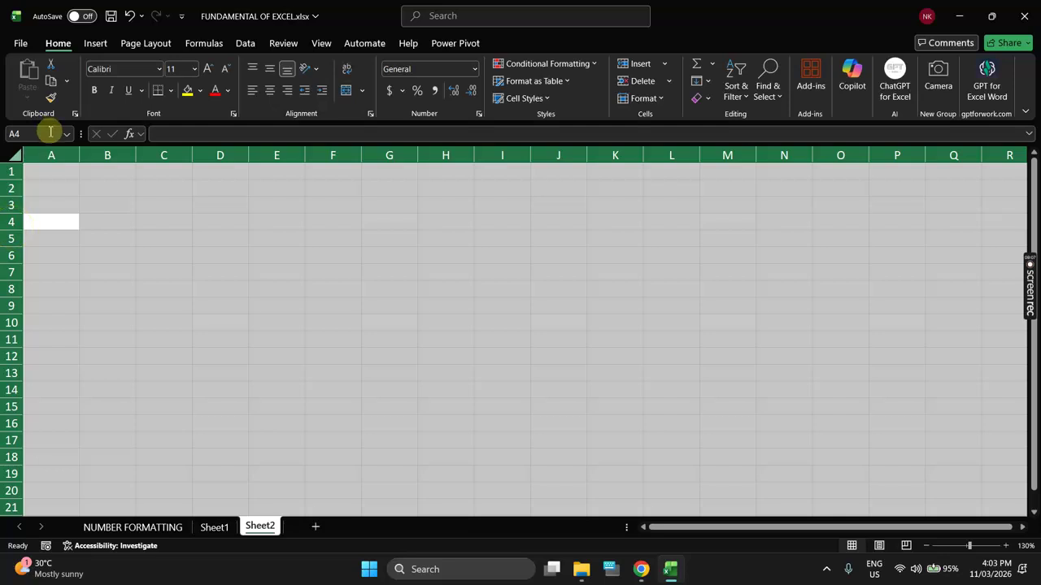
# Step: Enter 1 in A1, and add then delete a 2 in A2
pyautogui.click(58, 172)
pyautogui.write('1')
pyautogui.press('Return')
pyautogui.write('2')
pyautogui.press('Return')
pyautogui.press('Up')
pyautogui.press('Delete')
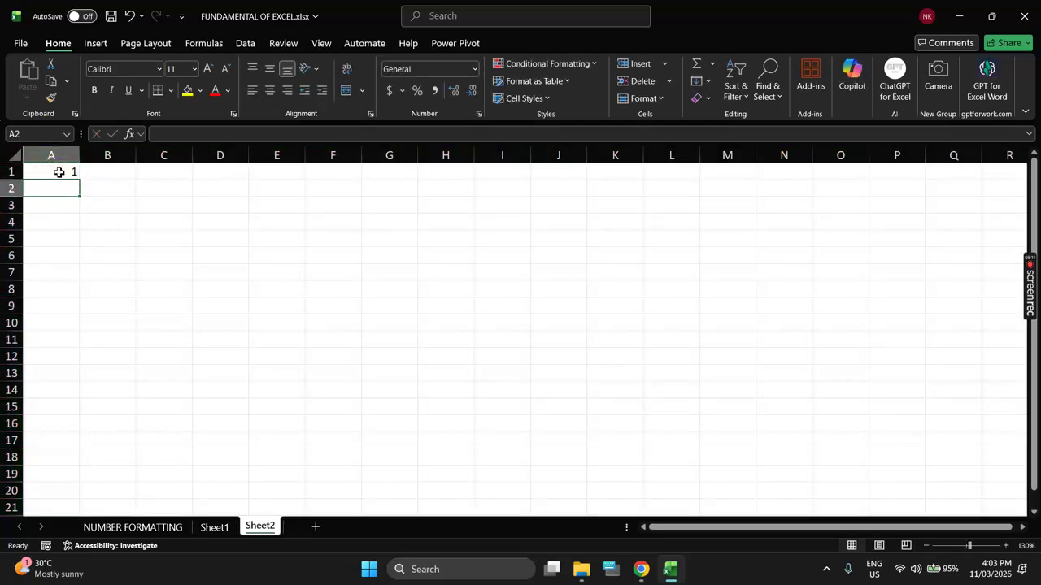
pyautogui.press('Up')
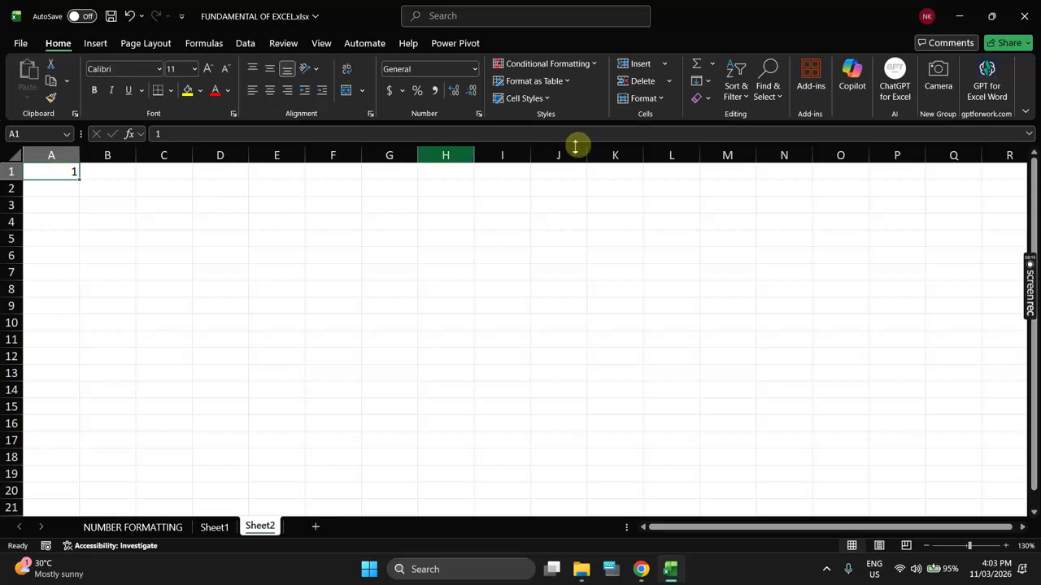
# Step: Fill column A with a series from 1 to 1048576, then try inserting a row at row 6
pyautogui.click(709, 92)
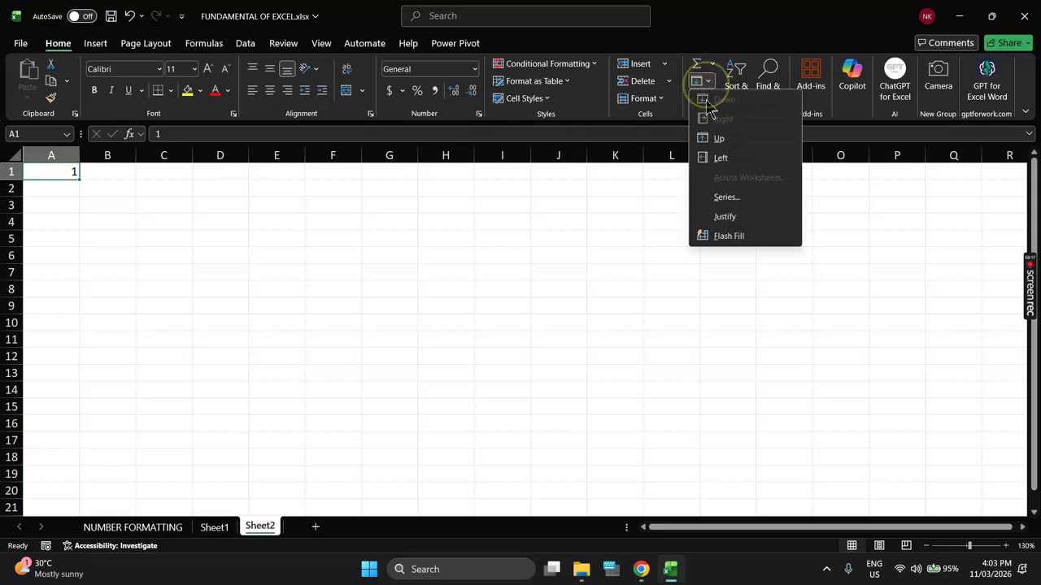
pyautogui.click(727, 199)
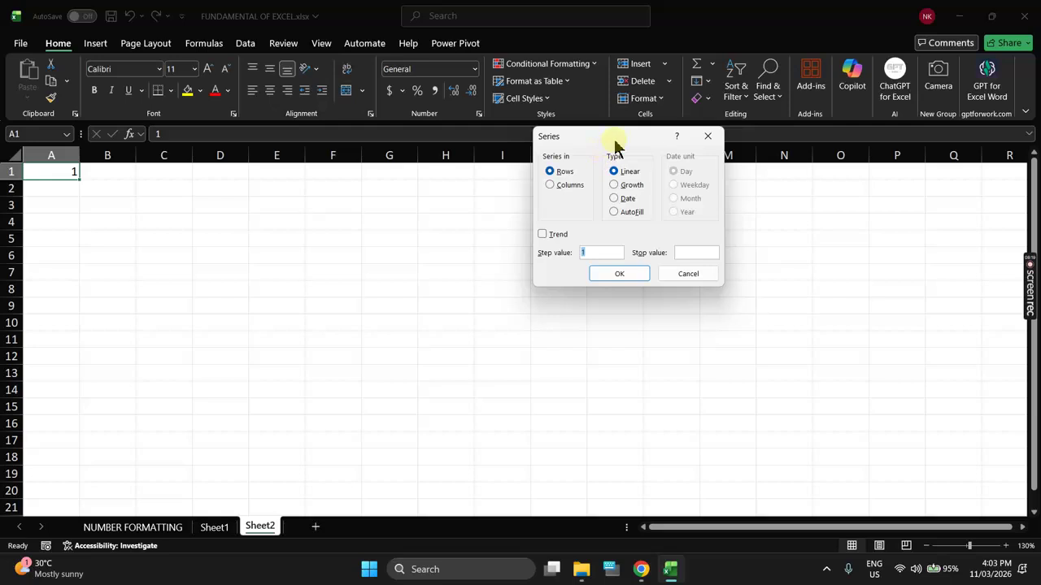
pyautogui.moveTo(614, 143); pyautogui.dragTo(271, 146)
pyautogui.click(236, 193)
pyautogui.click(358, 256)
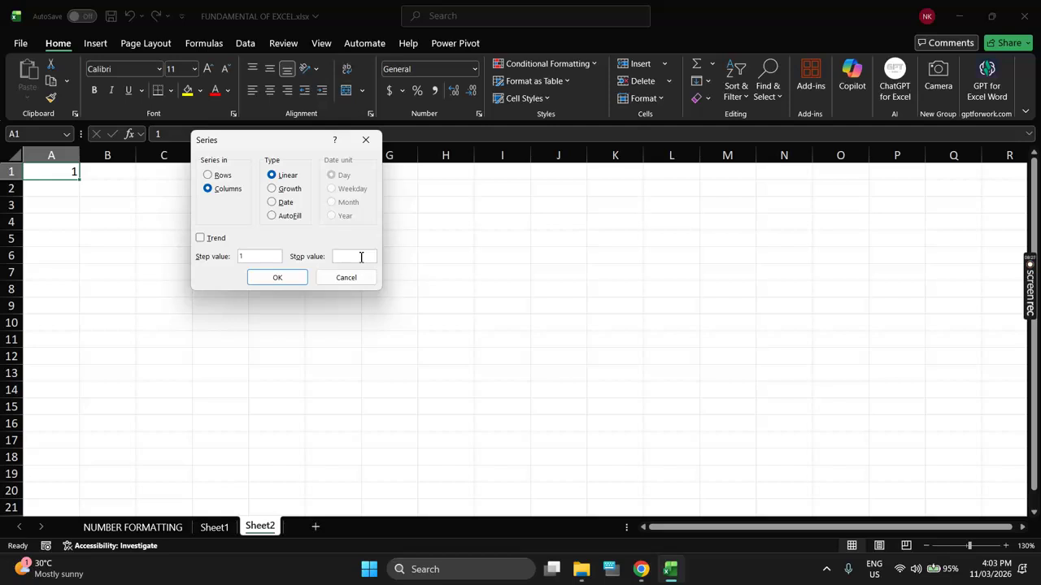
pyautogui.write('1048576')
pyautogui.click(290, 283)
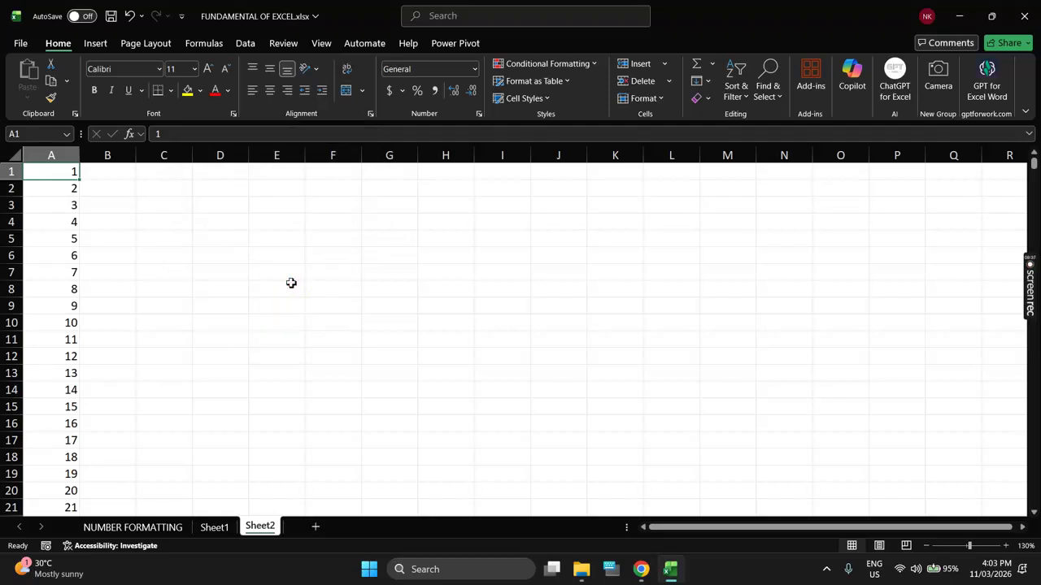
pyautogui.hotkey('ctrl', 'Down')
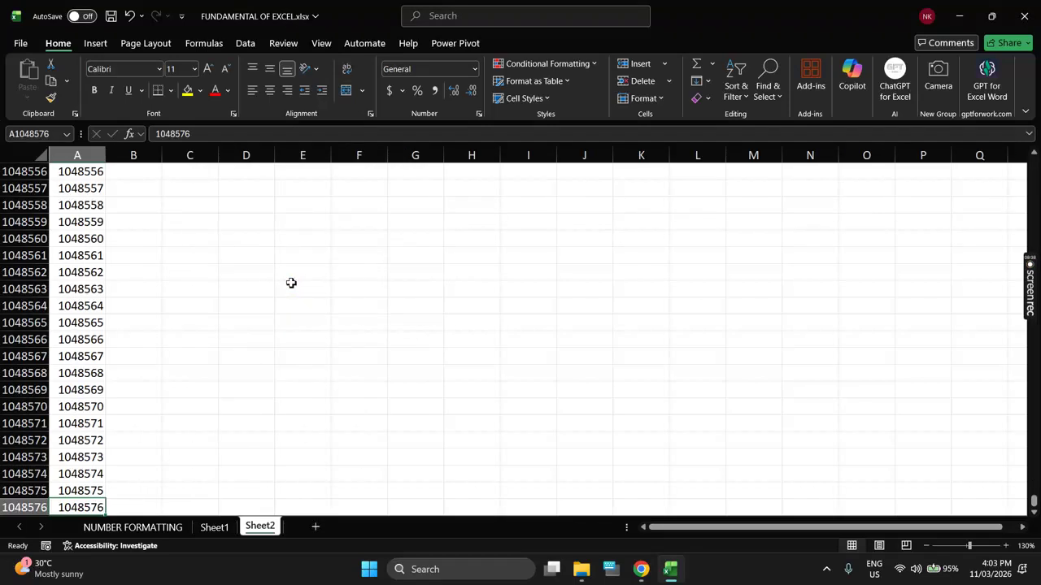
pyautogui.scroll(-2, 291, 283)
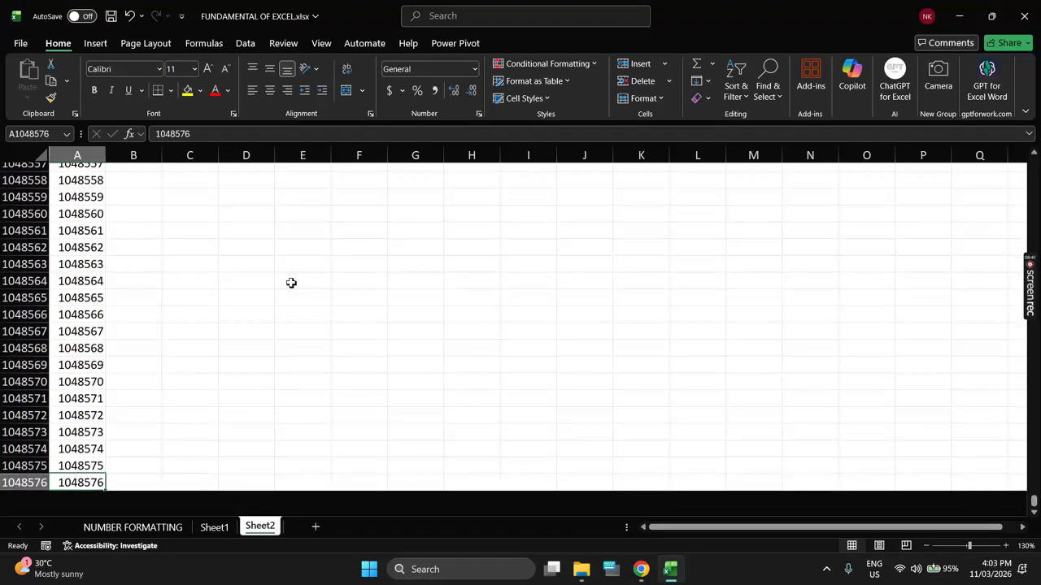
pyautogui.hotkey('ctrl', 'Up')
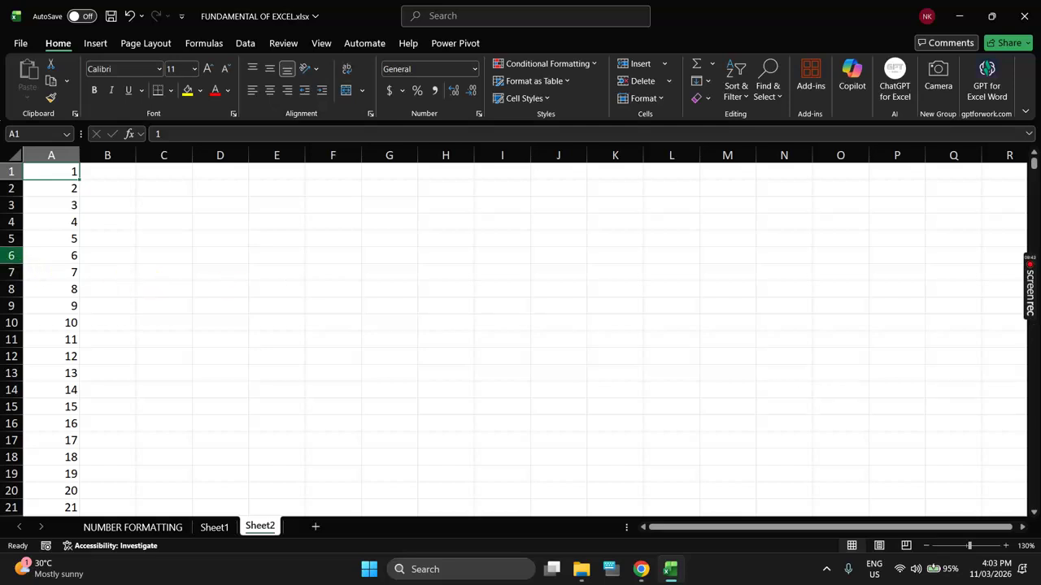
pyautogui.click(12, 255)
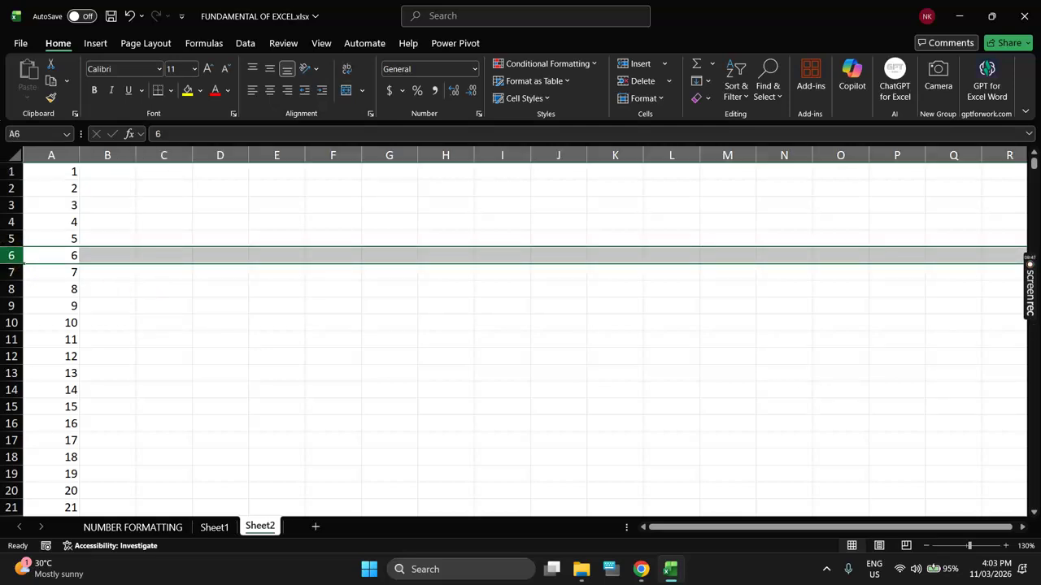
pyautogui.hotkey('ctrl', '+')
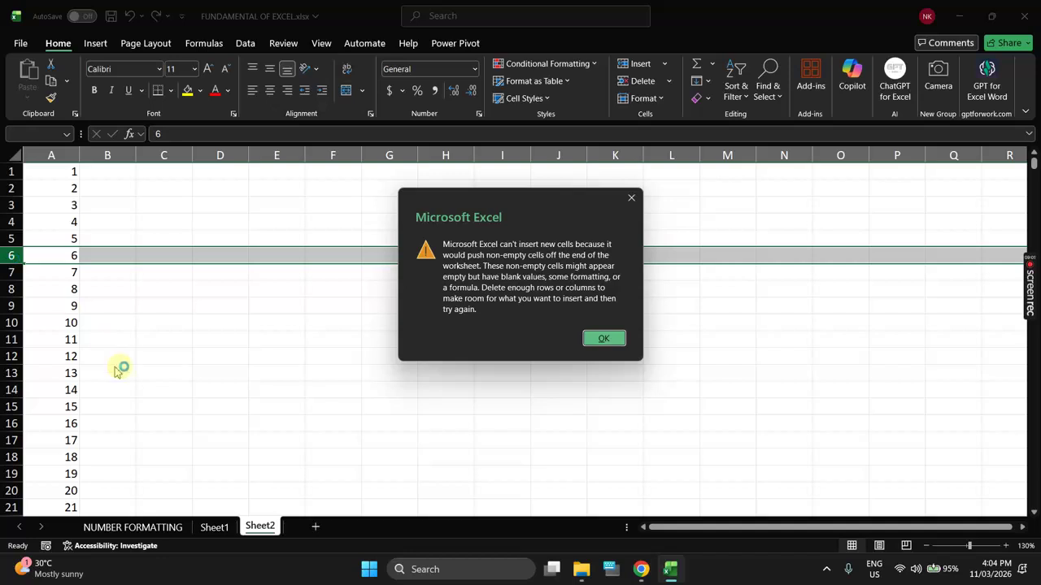
# Step: Close the warning that new cells can't be inserted
pyautogui.click(610, 339)
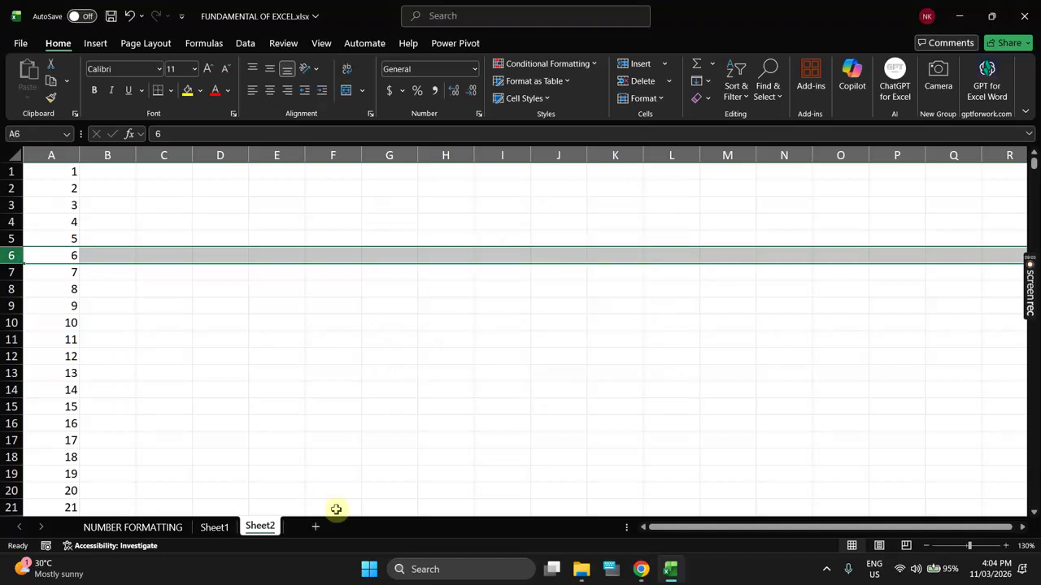
# Step: Delete the Sheet2 and Sheet1 tabs, then pick cell B5 on NUMBER FORMATTING
pyautogui.rightClick(274, 529)
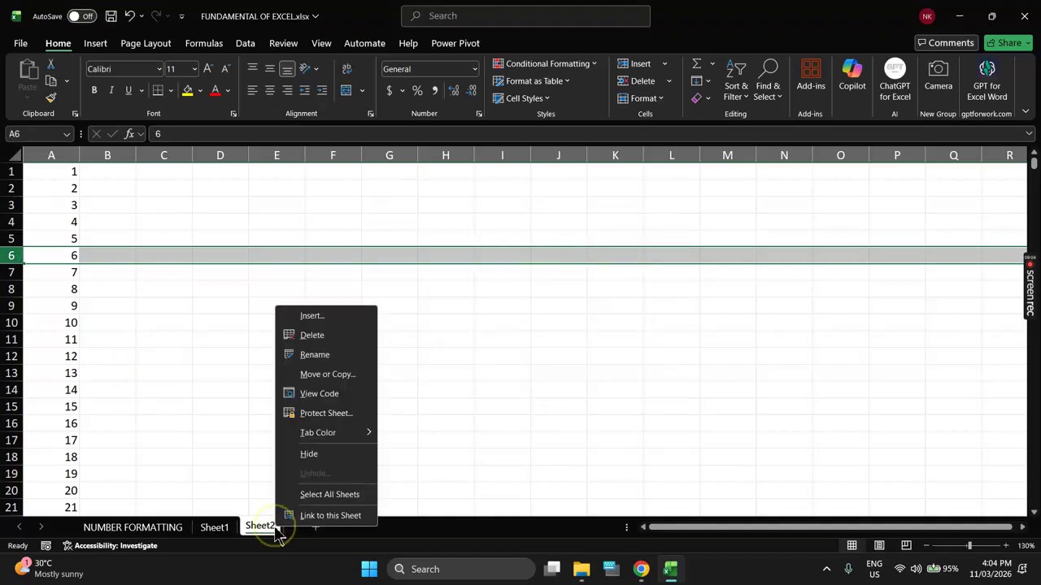
pyautogui.click(335, 335)
pyautogui.click(554, 312)
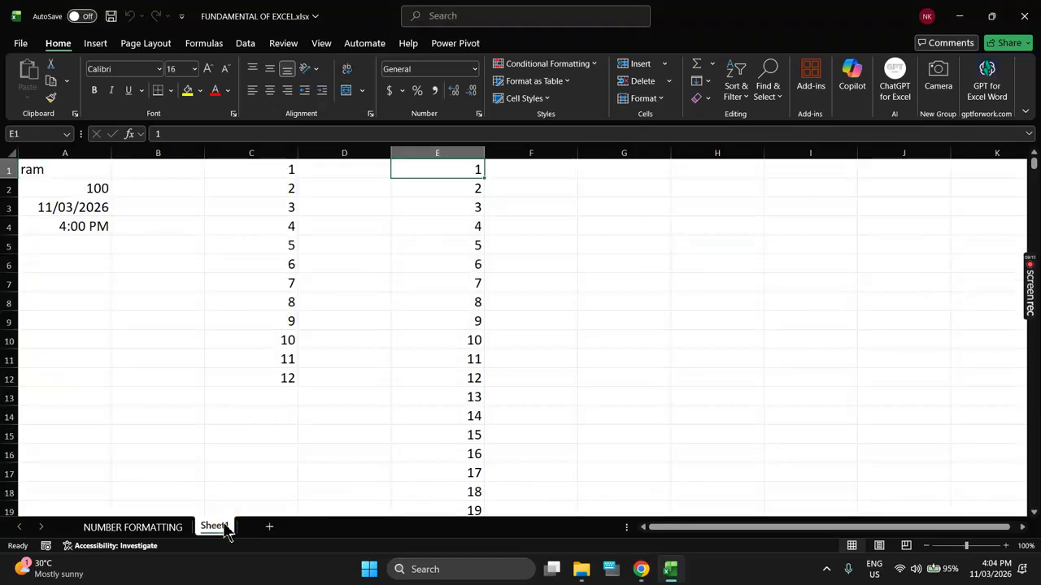
pyautogui.rightClick(225, 529)
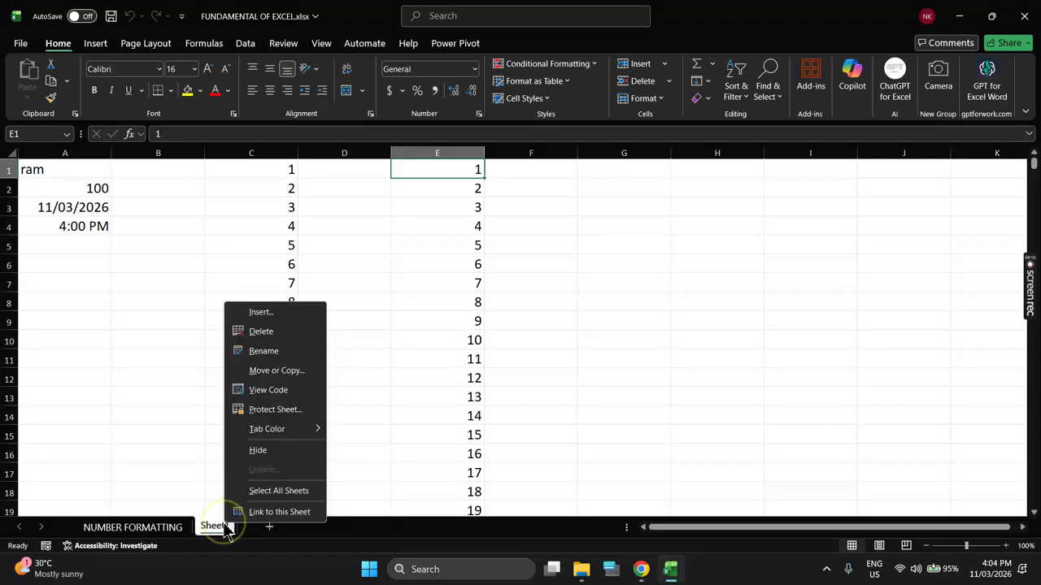
pyautogui.click(301, 333)
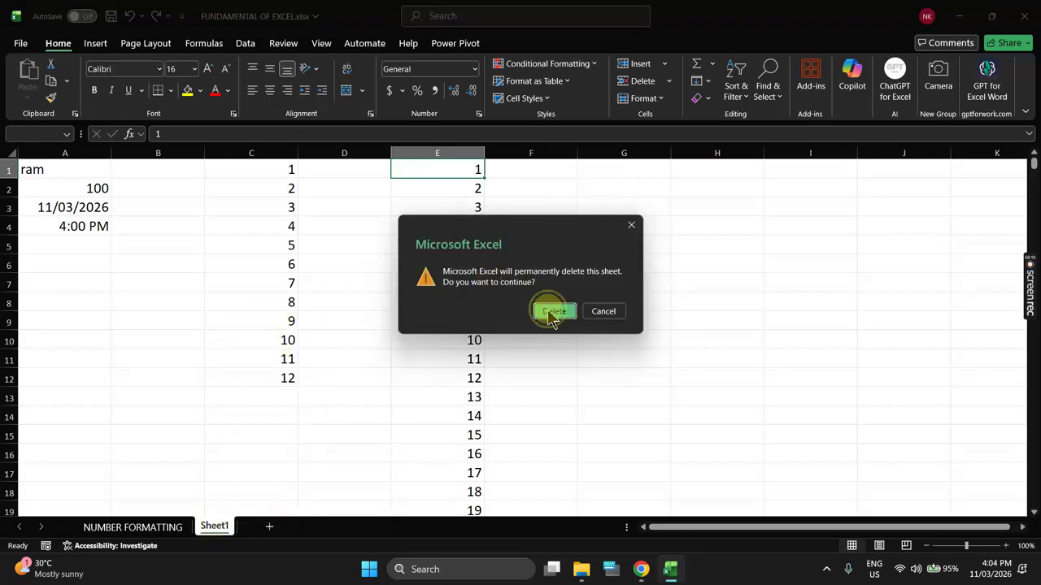
pyautogui.click(546, 309)
pyautogui.click(284, 258)
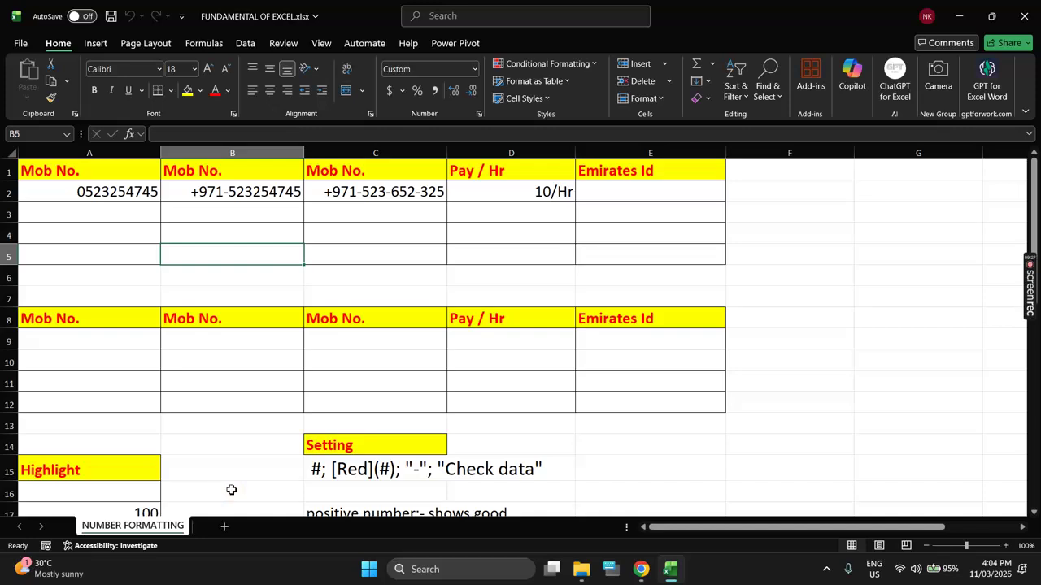
pyautogui.click(114, 193)
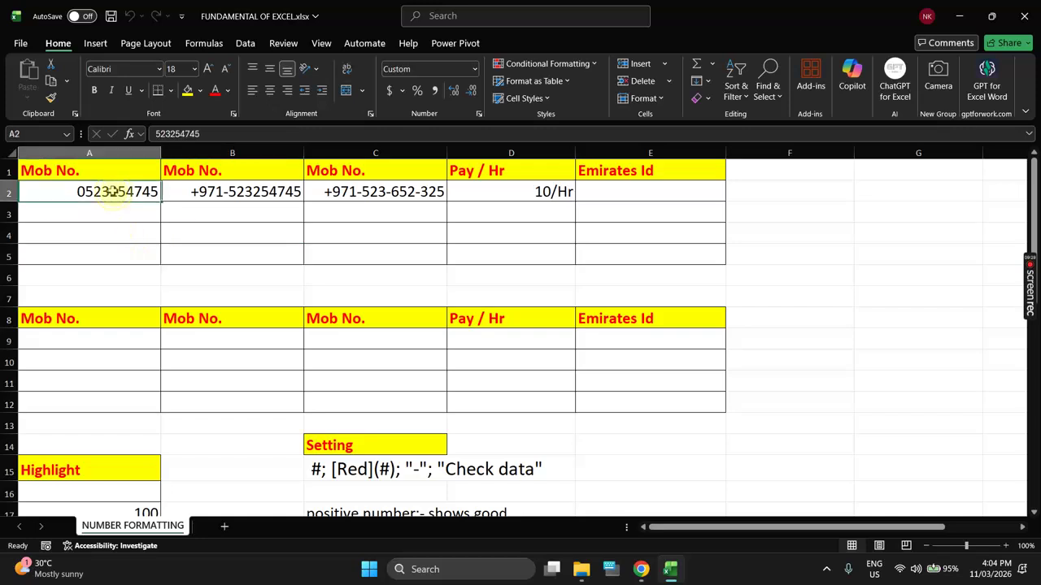
pyautogui.moveTo(114, 193); pyautogui.dragTo(115, 256)
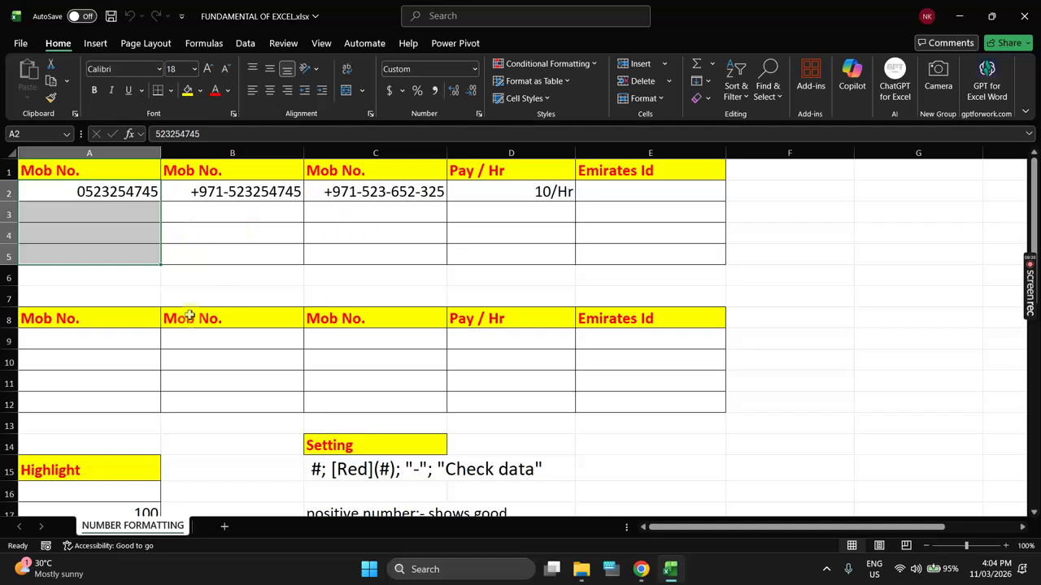
pyautogui.click(133, 339)
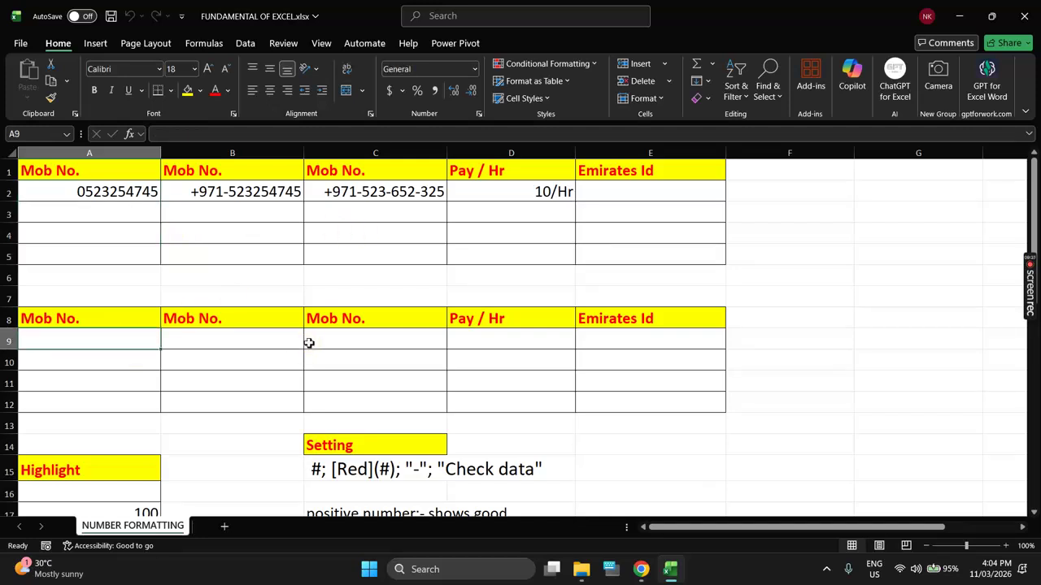
pyautogui.write('65235')
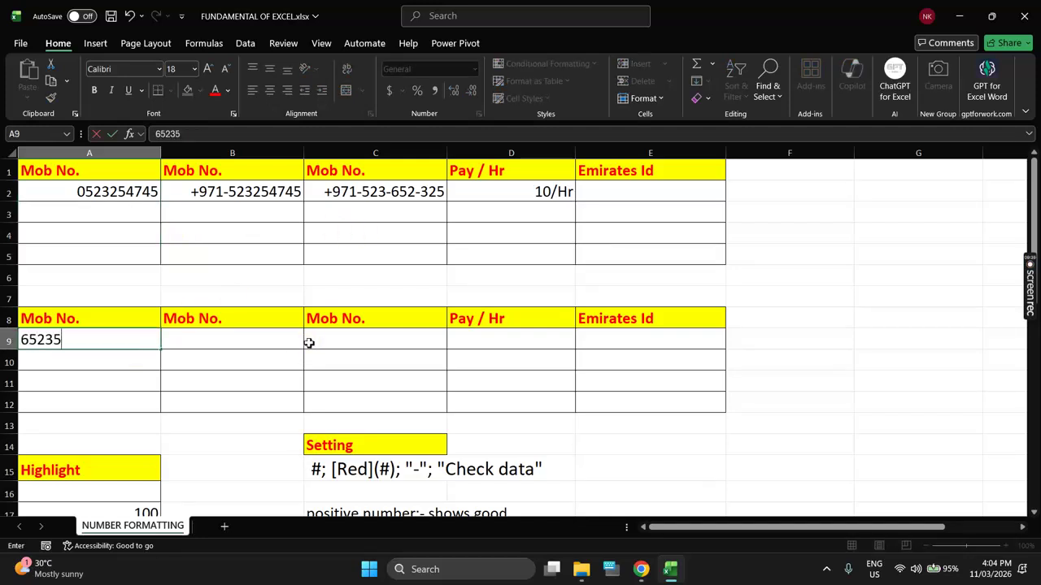
pyautogui.write('6854')
pyautogui.press('Return')
pyautogui.press('Up')
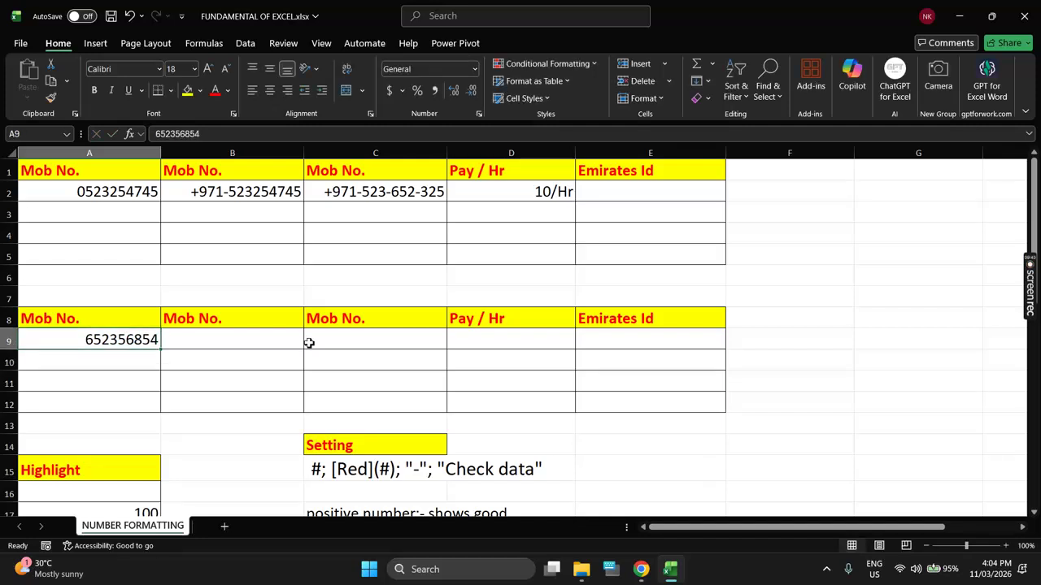
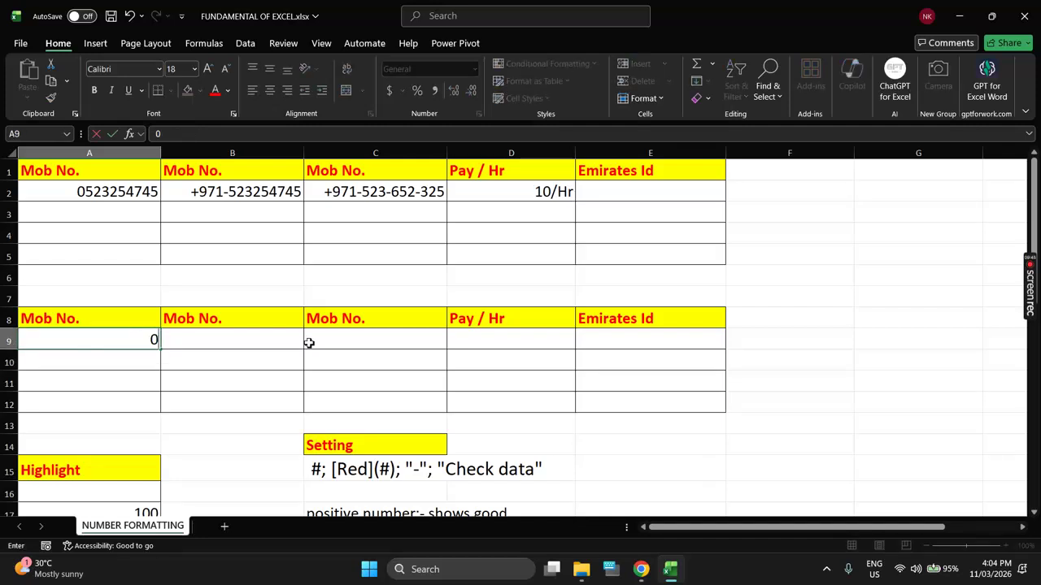
pyautogui.press('Return')
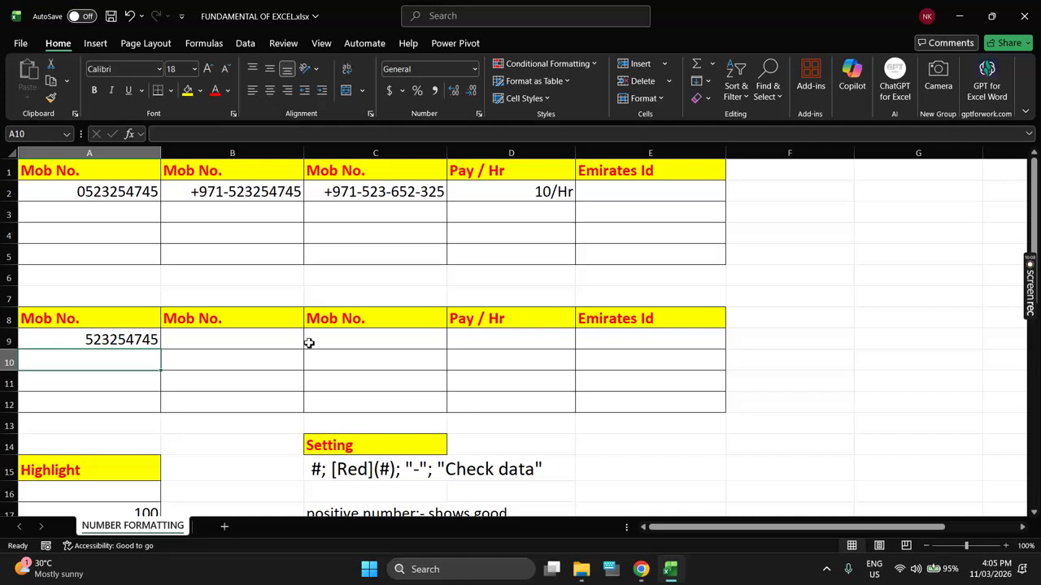
pyautogui.press('Up')
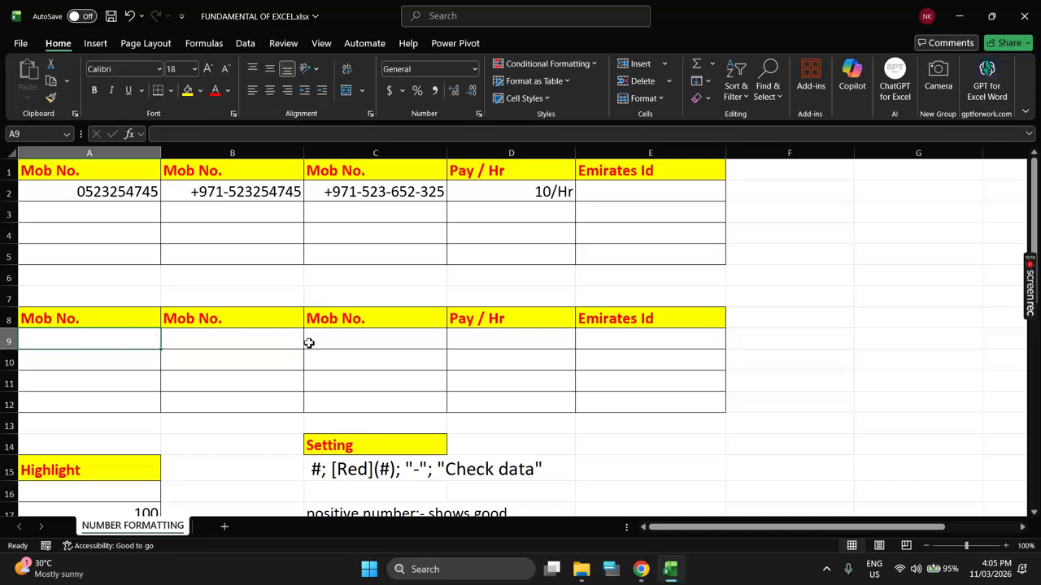
pyautogui.moveTo(144, 339); pyautogui.dragTo(147, 402)
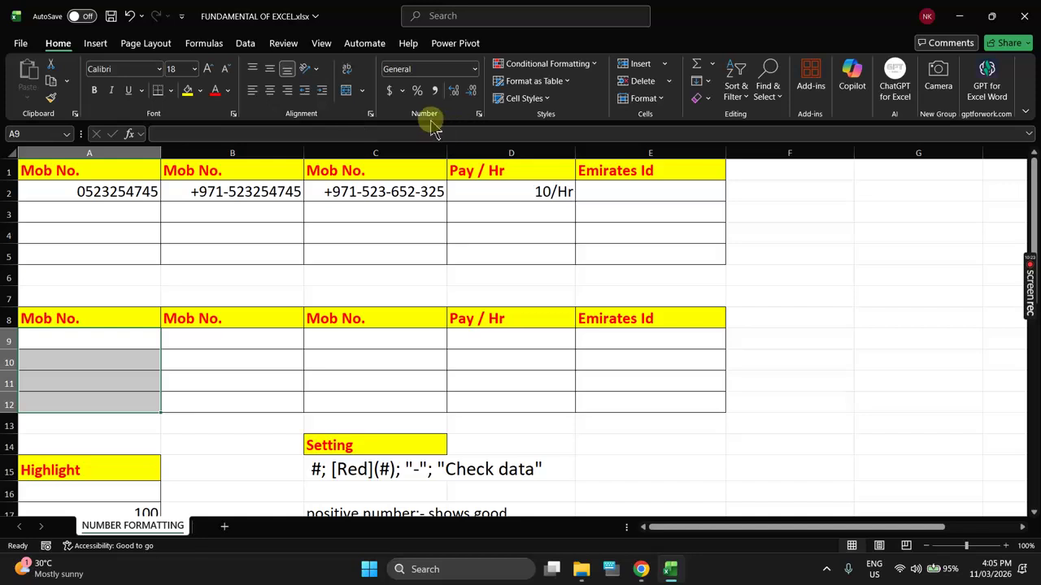
pyautogui.click(479, 114)
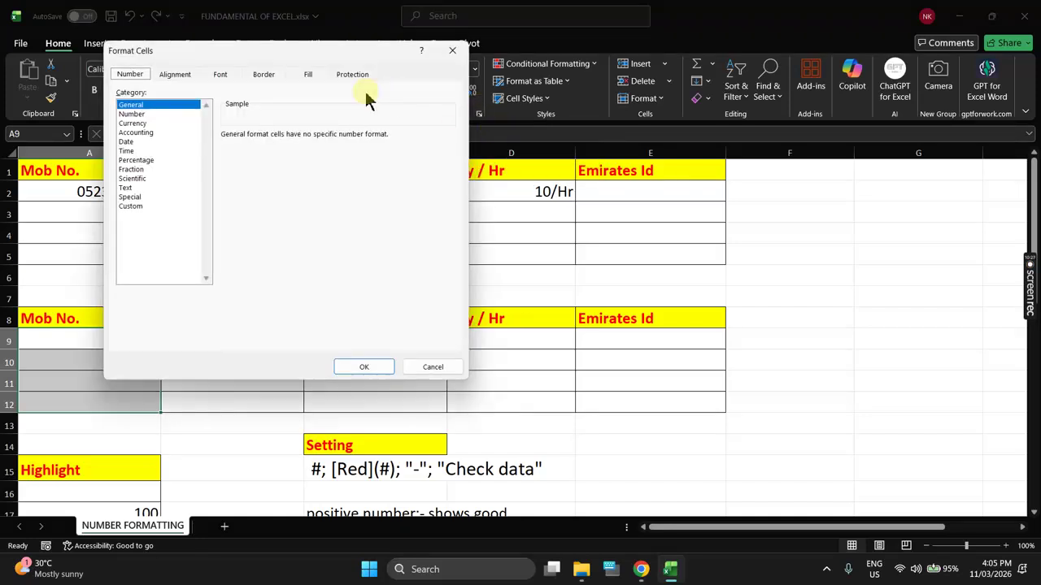
pyautogui.moveTo(303, 54); pyautogui.dragTo(466, 107)
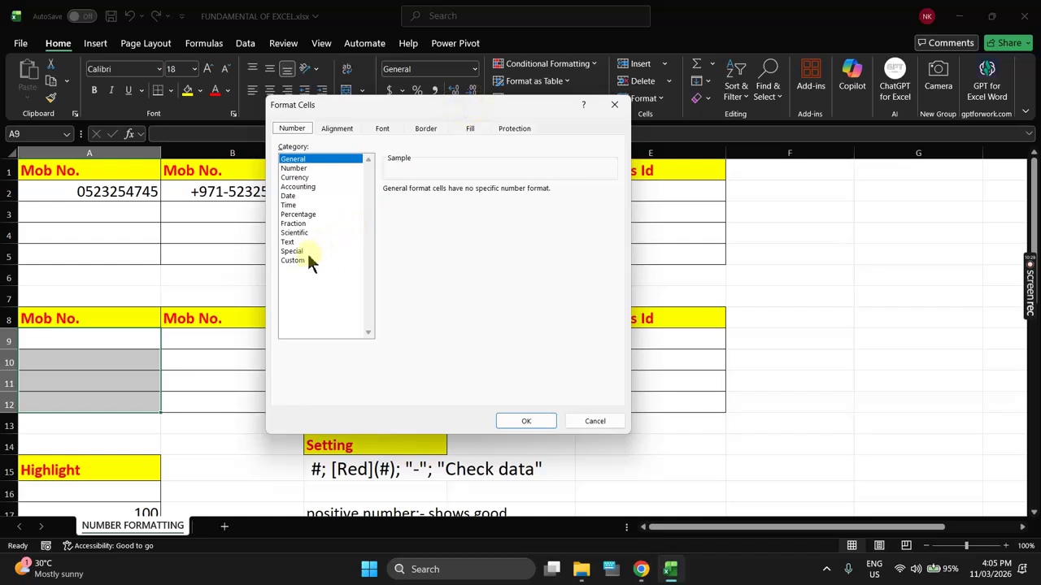
pyautogui.click(299, 261)
pyautogui.click(422, 202)
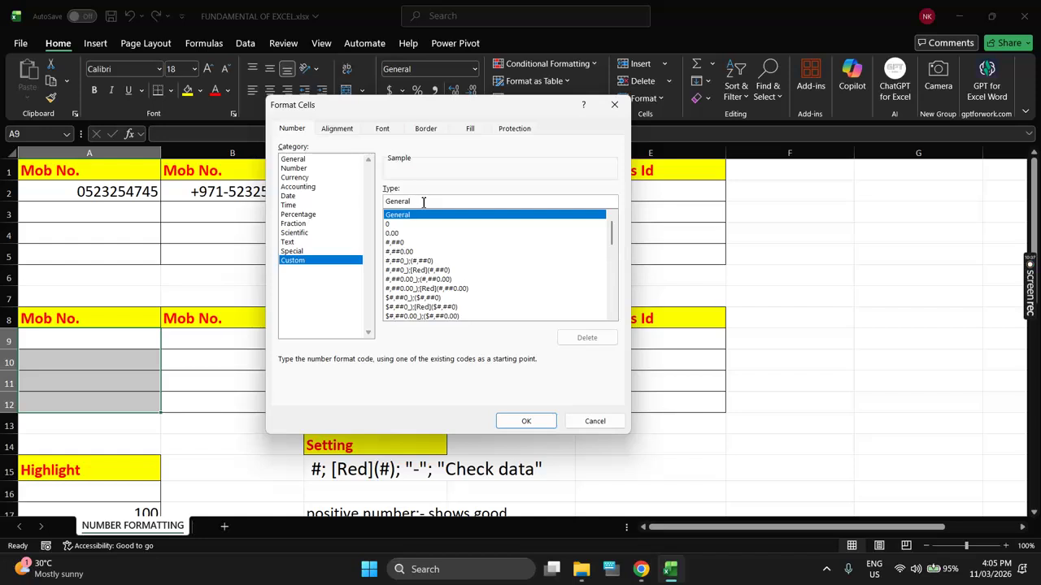
pyautogui.press('BackSpace')
pyautogui.press('BackSpace')
pyautogui.press('BackSpace')
pyautogui.press('BackSpace')
pyautogui.press('BackSpace')
pyautogui.press('BackSpace')
pyautogui.press('BackSpace')
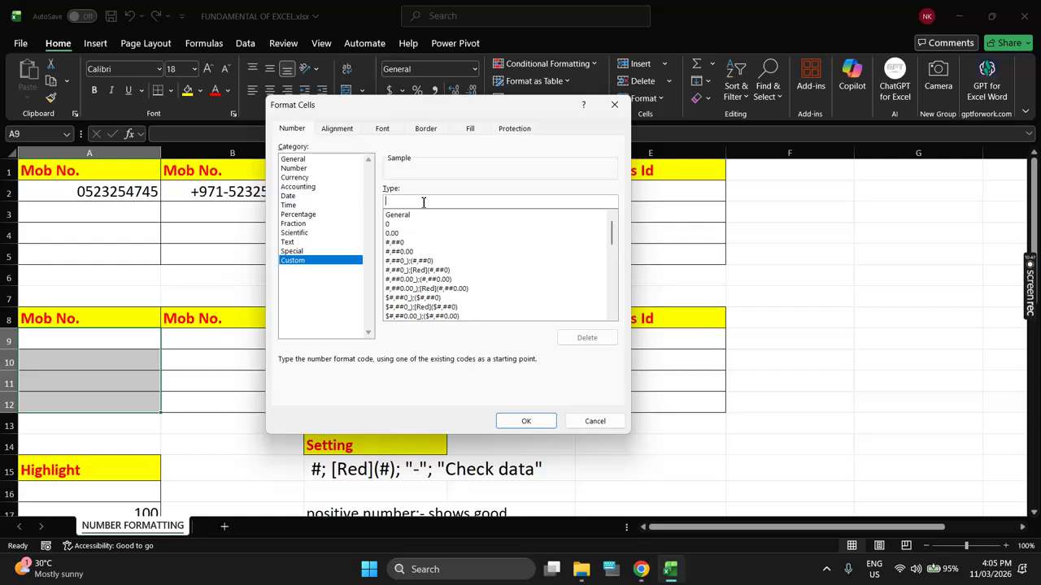
pyautogui.write('0000000000')
pyautogui.click(535, 421)
pyautogui.click(130, 343)
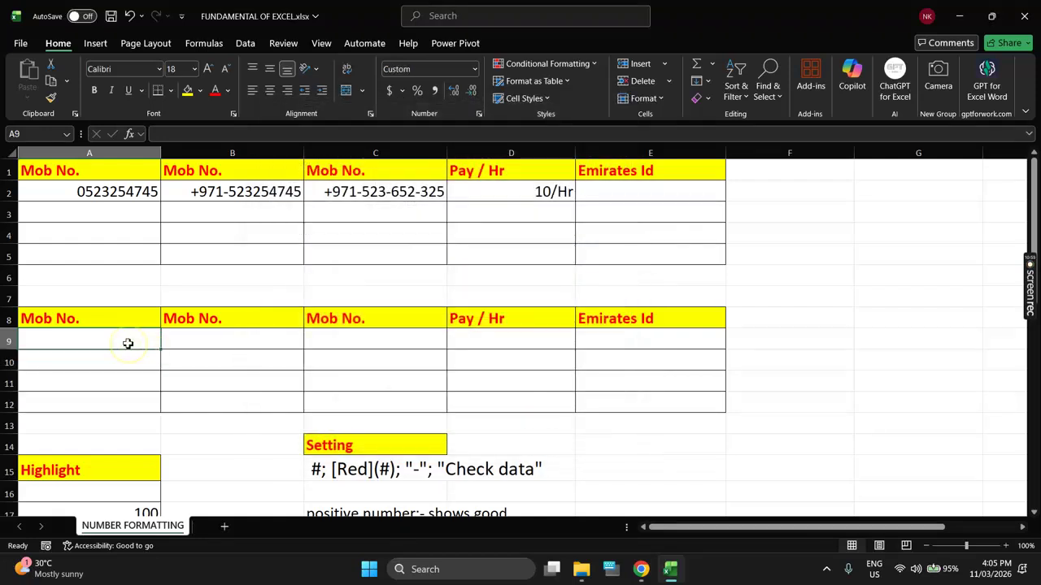
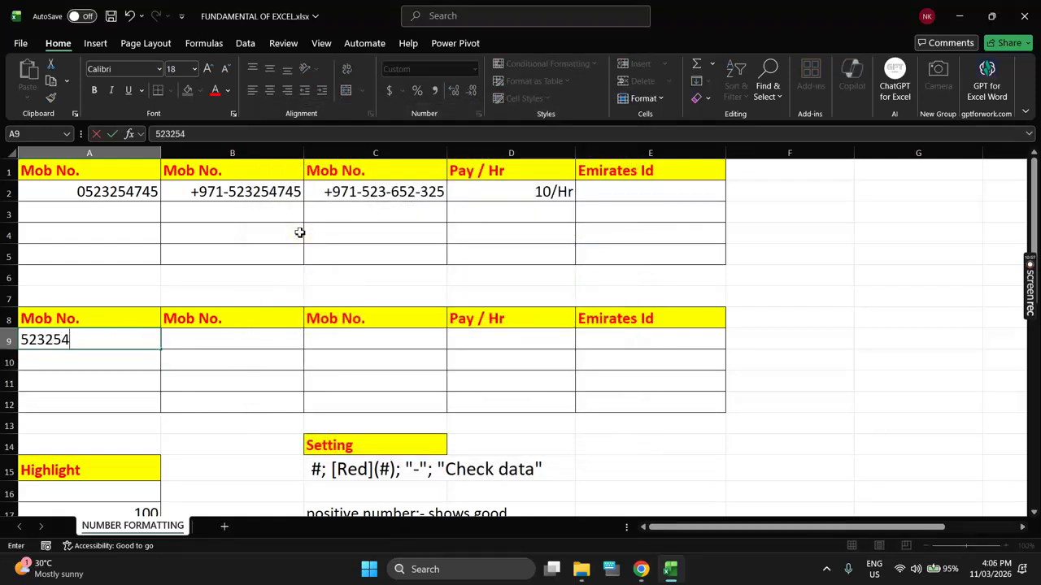
pyautogui.press('Return')
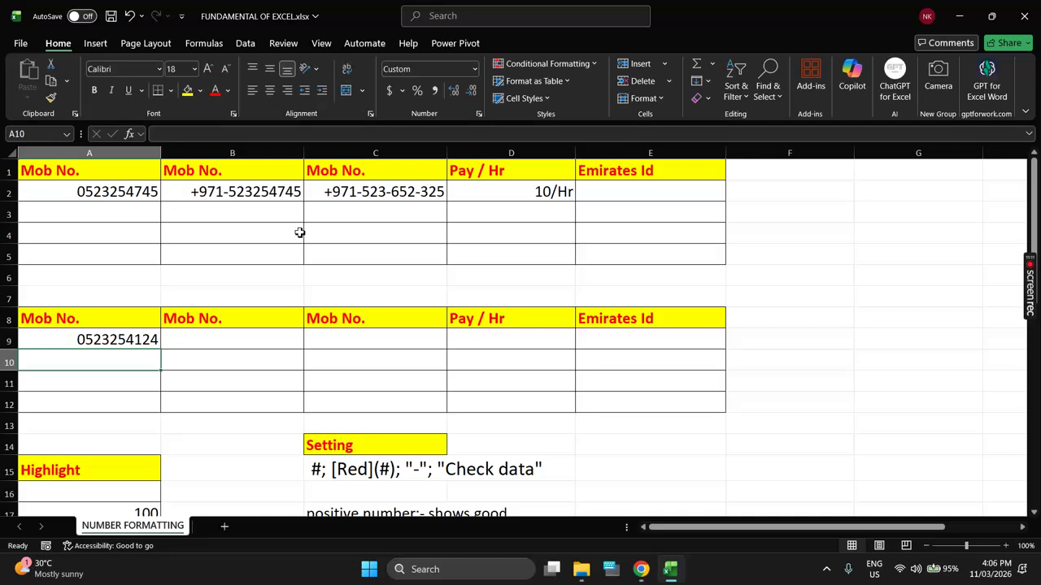
pyautogui.moveTo(267, 195); pyautogui.dragTo(265, 250)
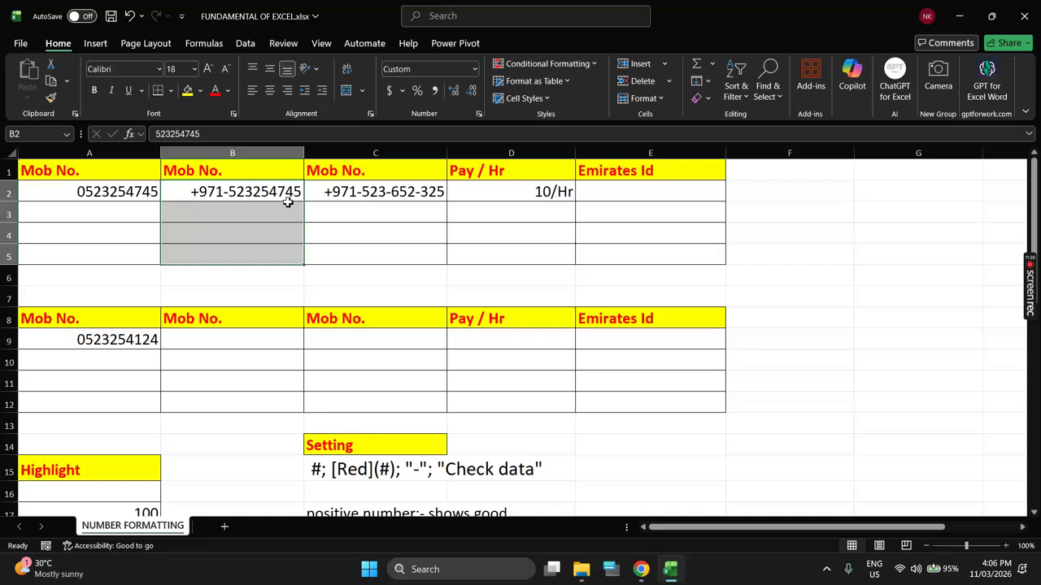
pyautogui.click(235, 191)
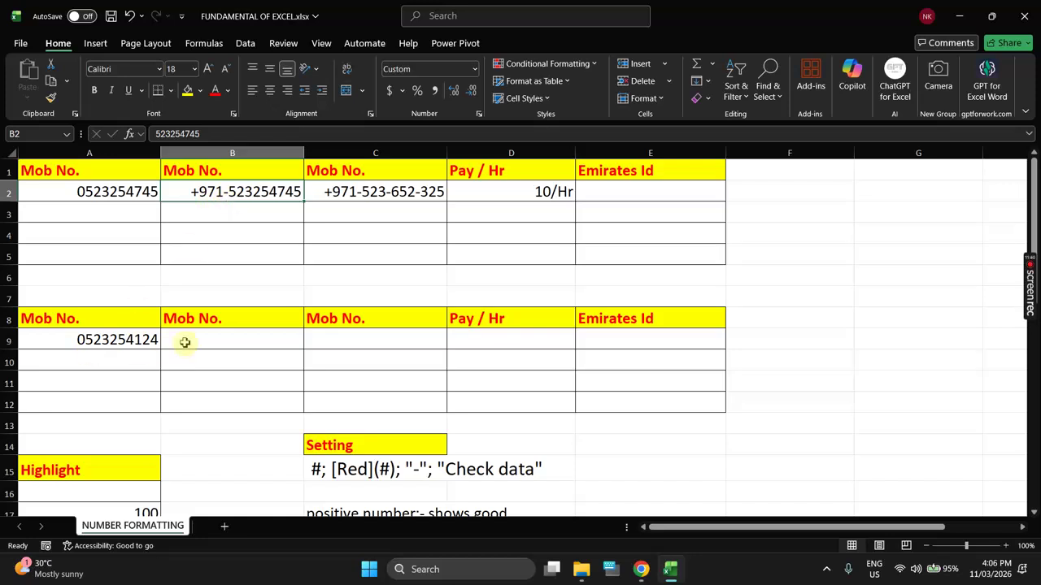
pyautogui.moveTo(185, 343); pyautogui.dragTo(195, 412)
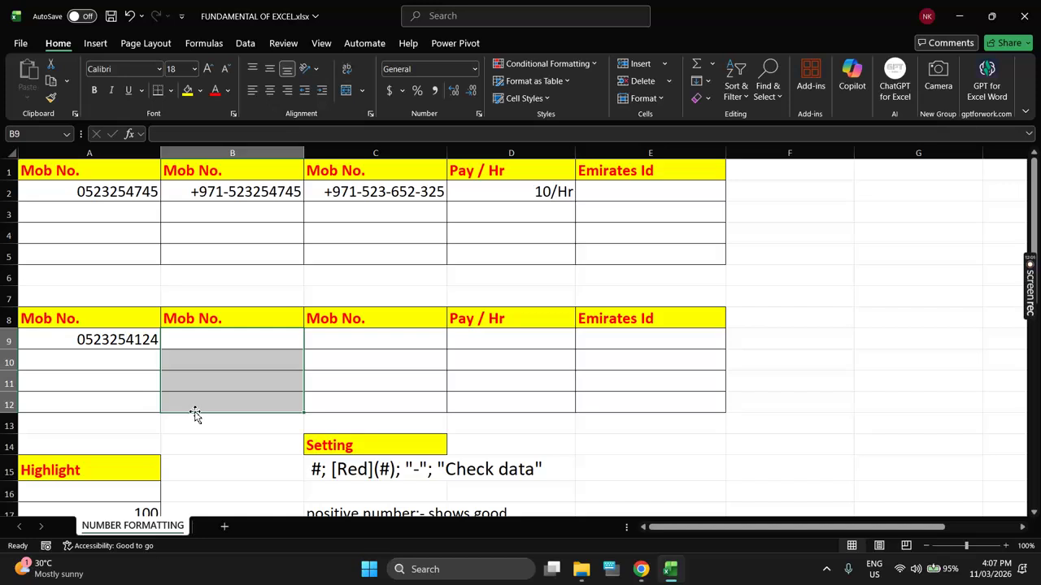
pyautogui.hotkey('alt', 'Tab')
pyautogui.hotkey('alt', 'Tab')
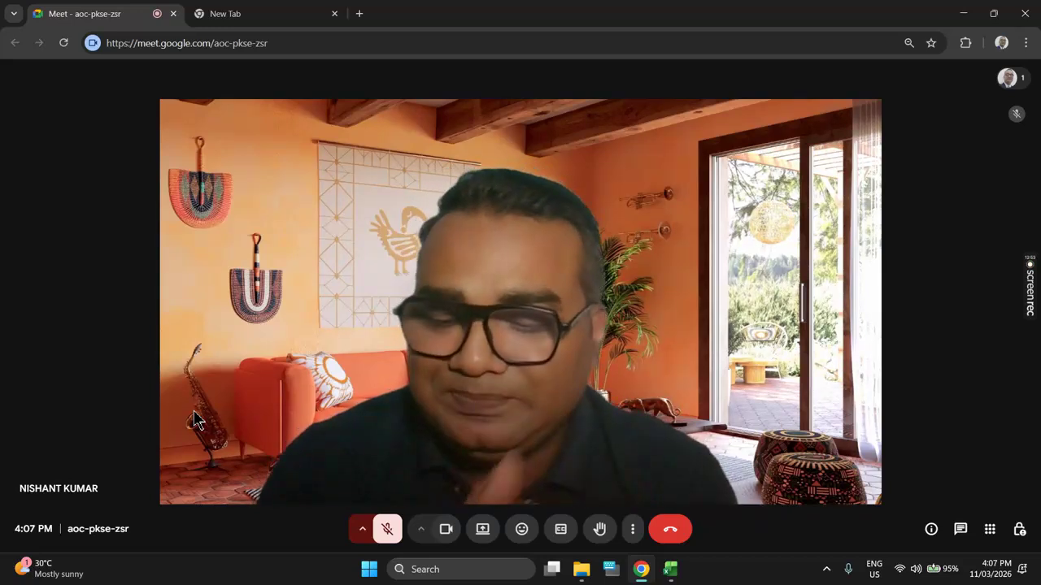
pyautogui.hotkey('alt', 'Tab')
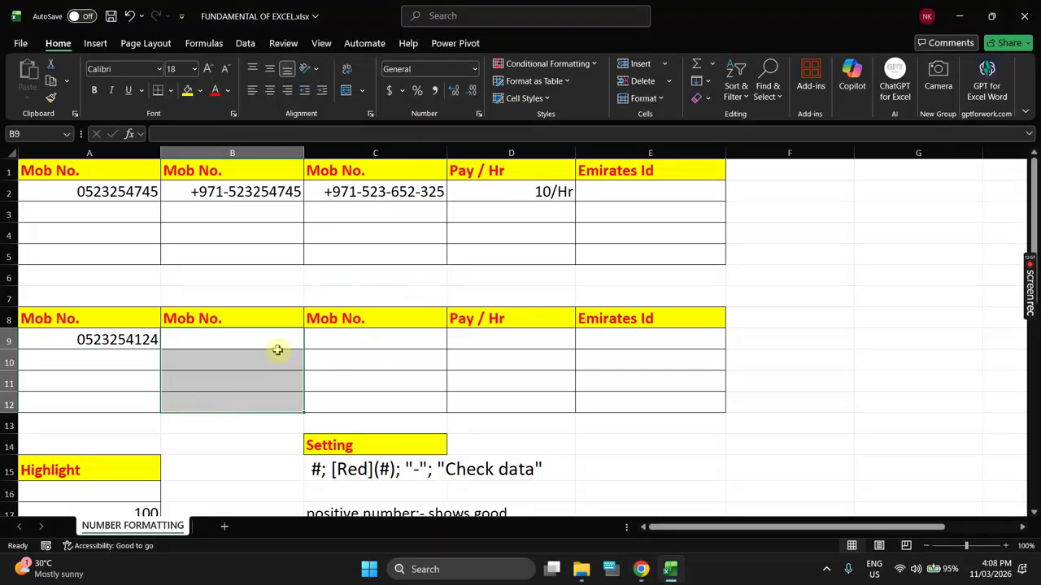
pyautogui.click(478, 114)
# Step: In the Custom category, replace General with the code "+971-"000000000
pyautogui.click(303, 261)
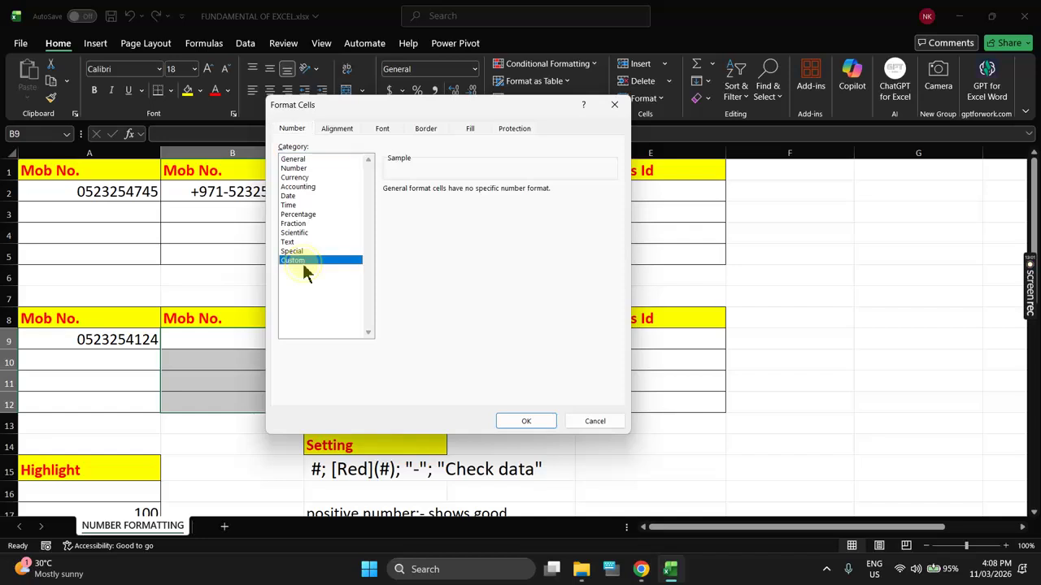
pyautogui.moveTo(420, 201); pyautogui.dragTo(374, 203)
pyautogui.press('BackSpace')
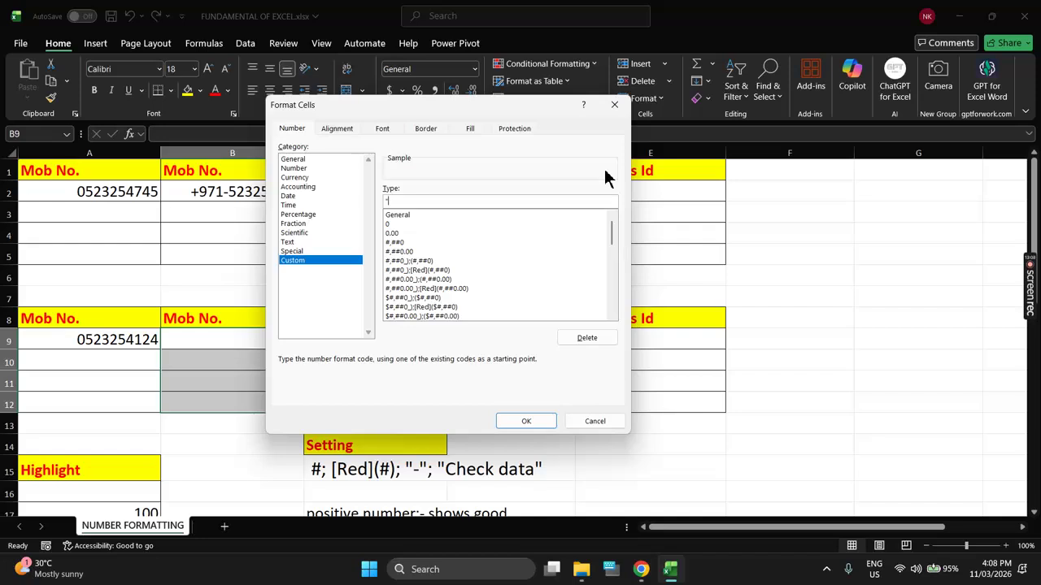
pyautogui.write('"+971-"')
pyautogui.write('000000000')
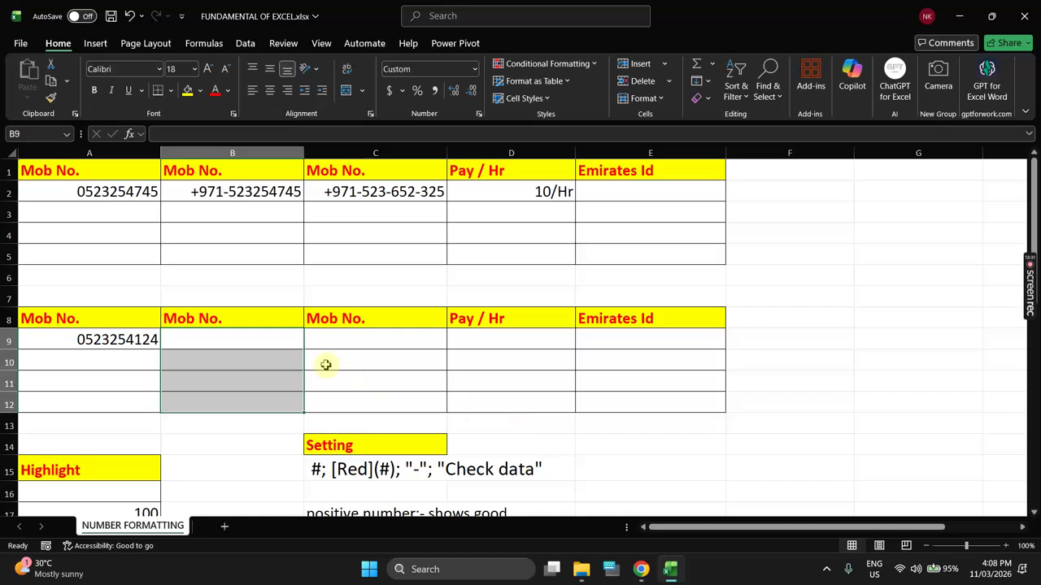
pyautogui.click(272, 340)
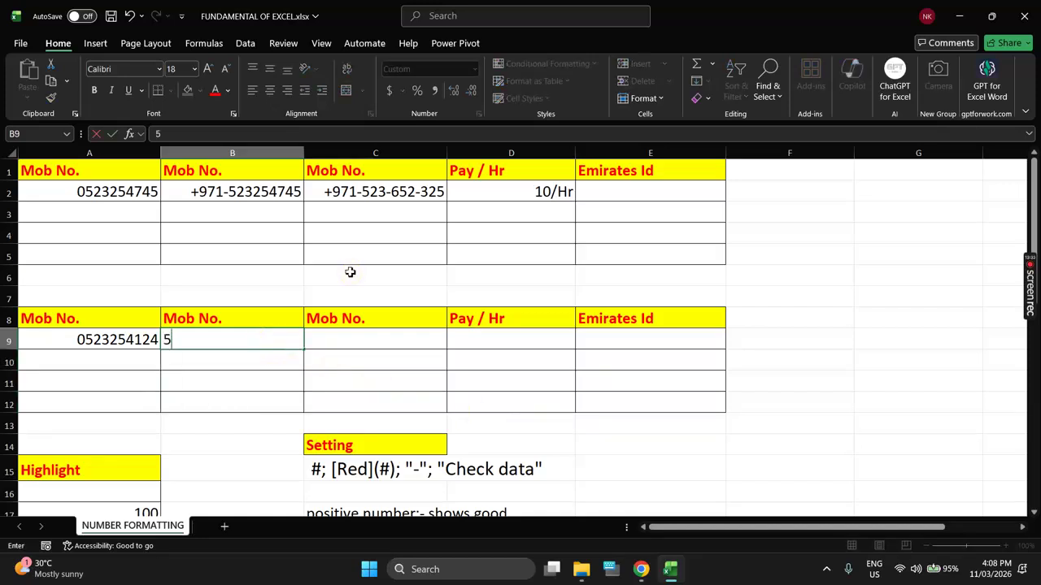
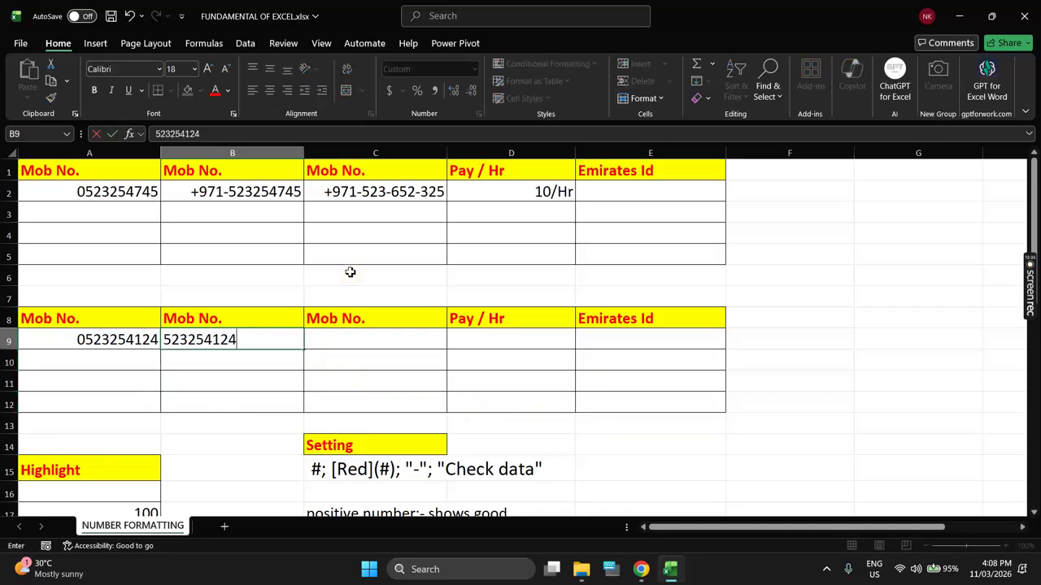
pyautogui.press('Return')
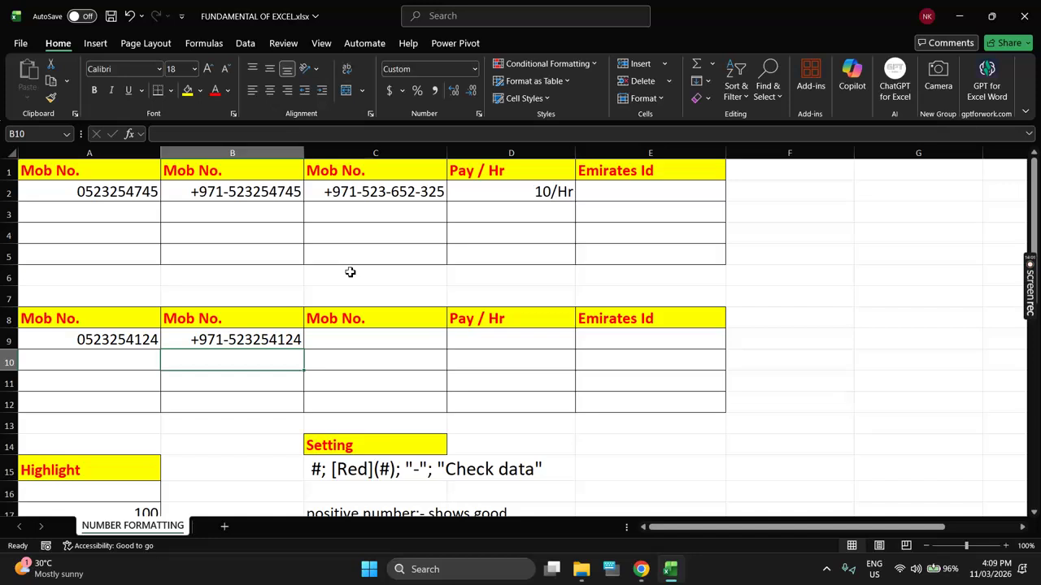
pyautogui.click(426, 361)
pyautogui.write('"')
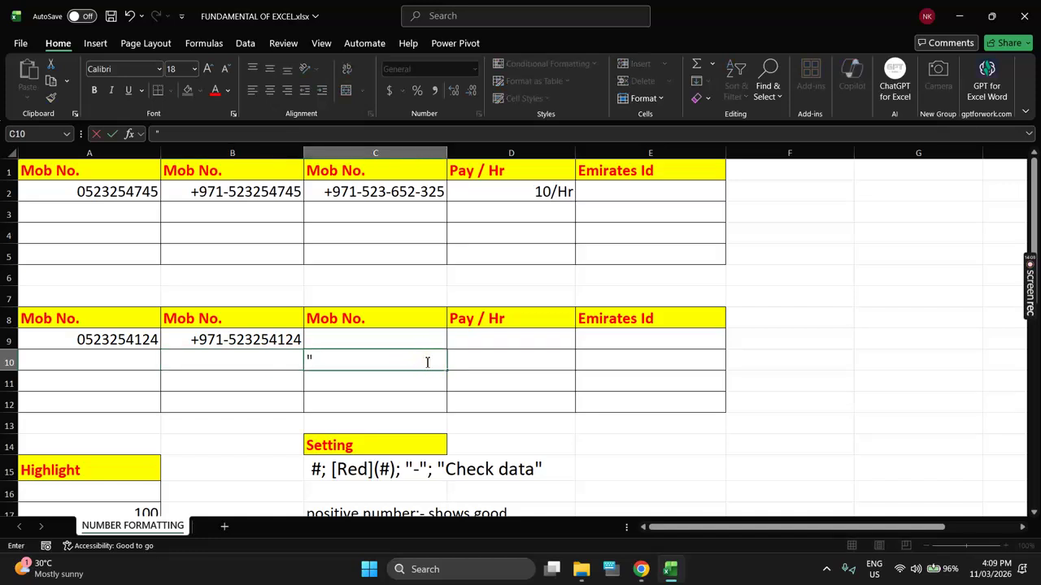
pyautogui.write('+971-"000')
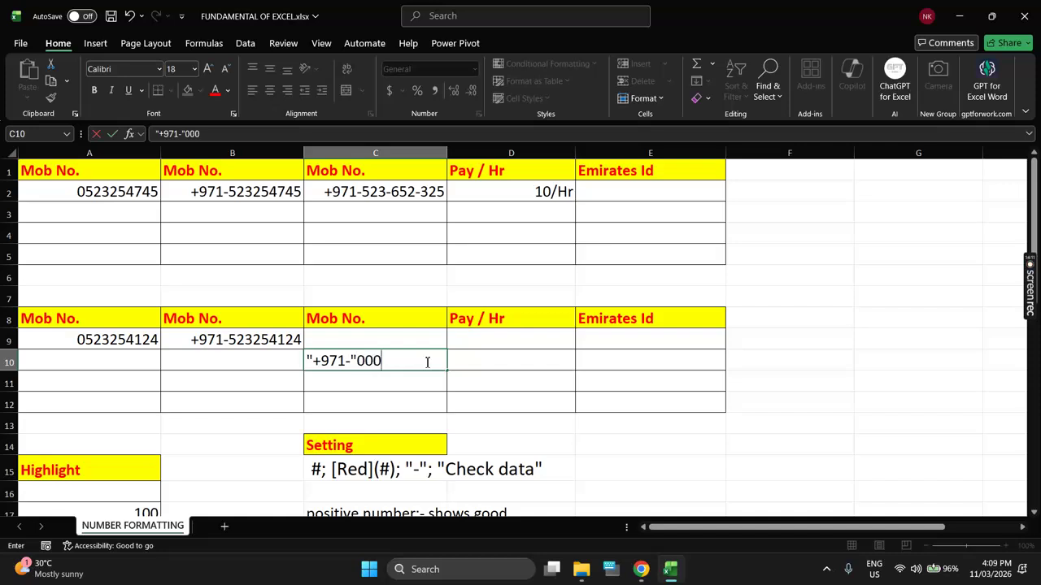
pyautogui.write('000000')
pyautogui.press('Escape')
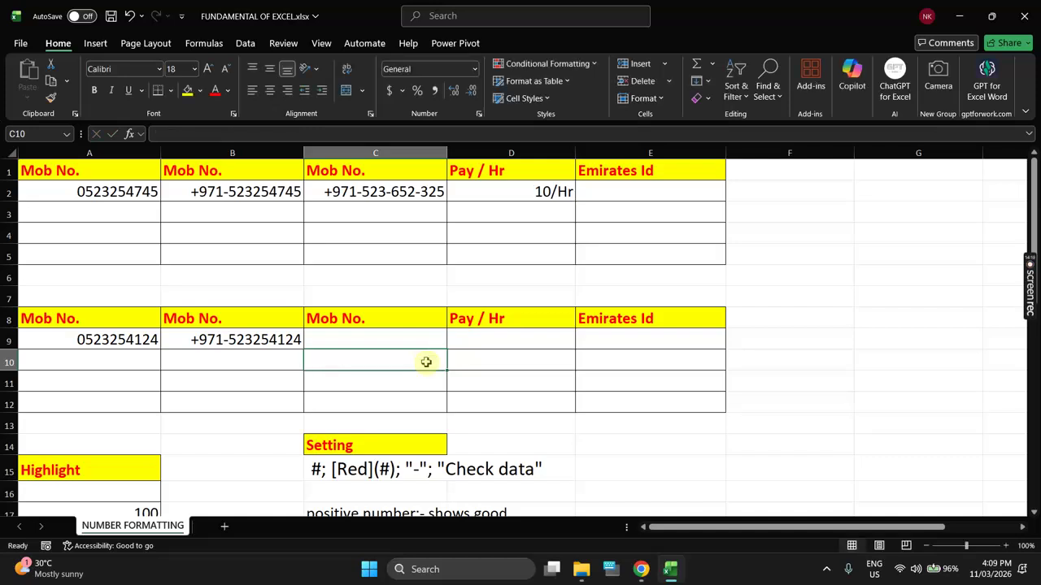
pyautogui.moveTo(407, 197); pyautogui.dragTo(416, 268)
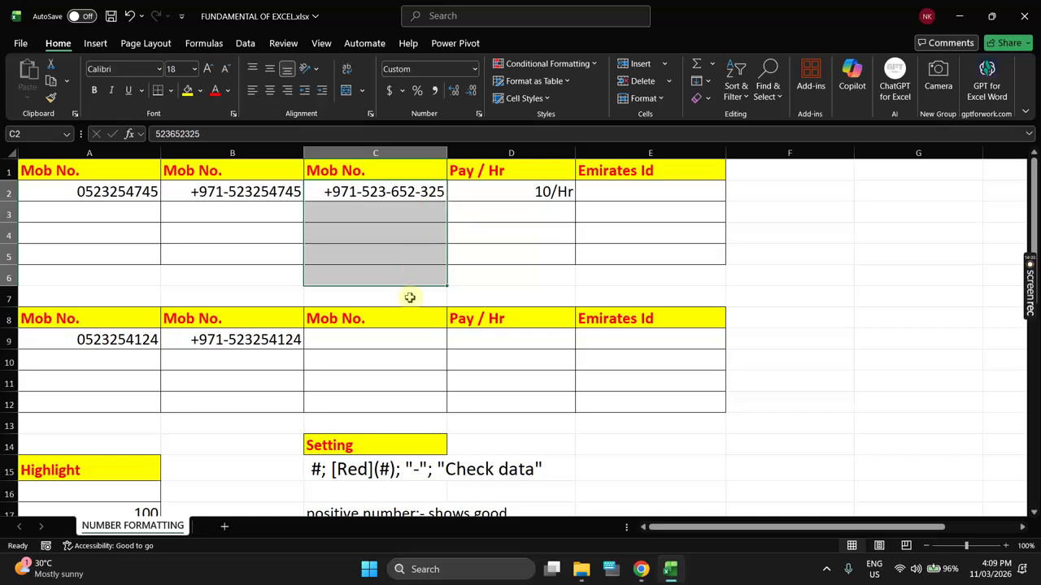
pyautogui.click(398, 338)
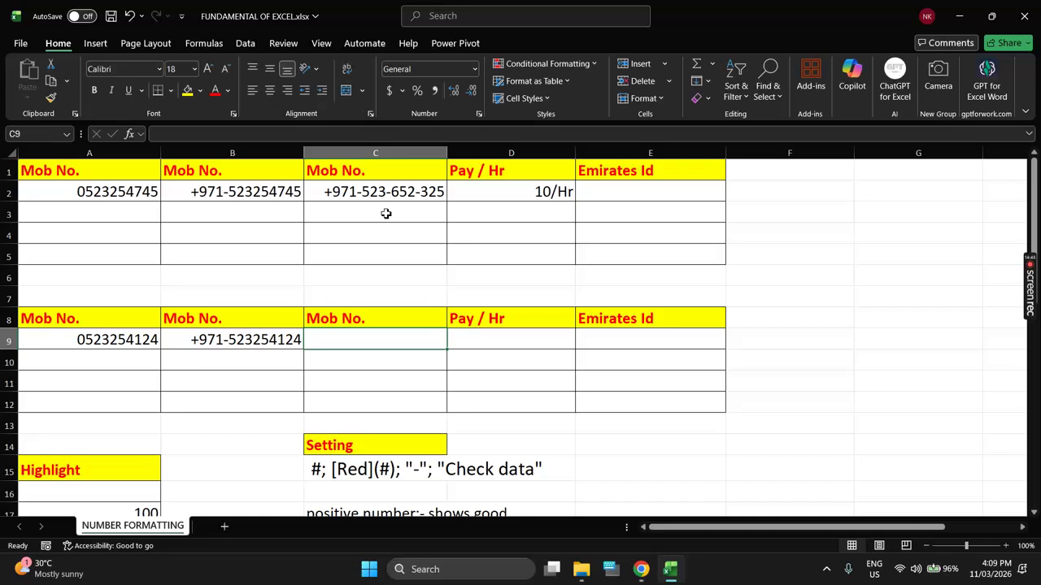
# Step: Type the note "+971-"000"-"000"-"000 into C6, then select C9:C12
pyautogui.click(376, 274)
pyautogui.write('"+')
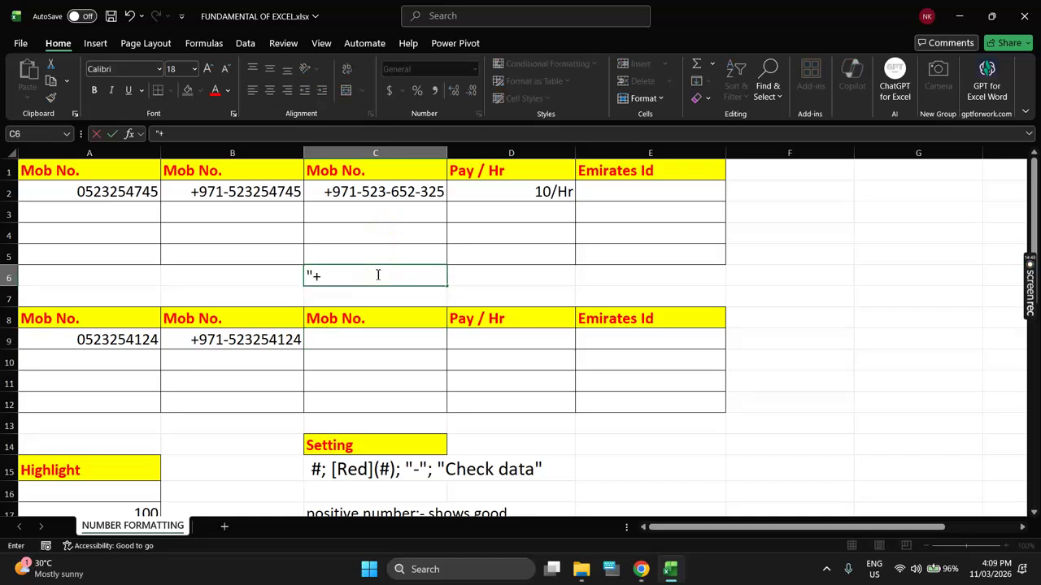
pyautogui.write('971-"')
pyautogui.write('00')
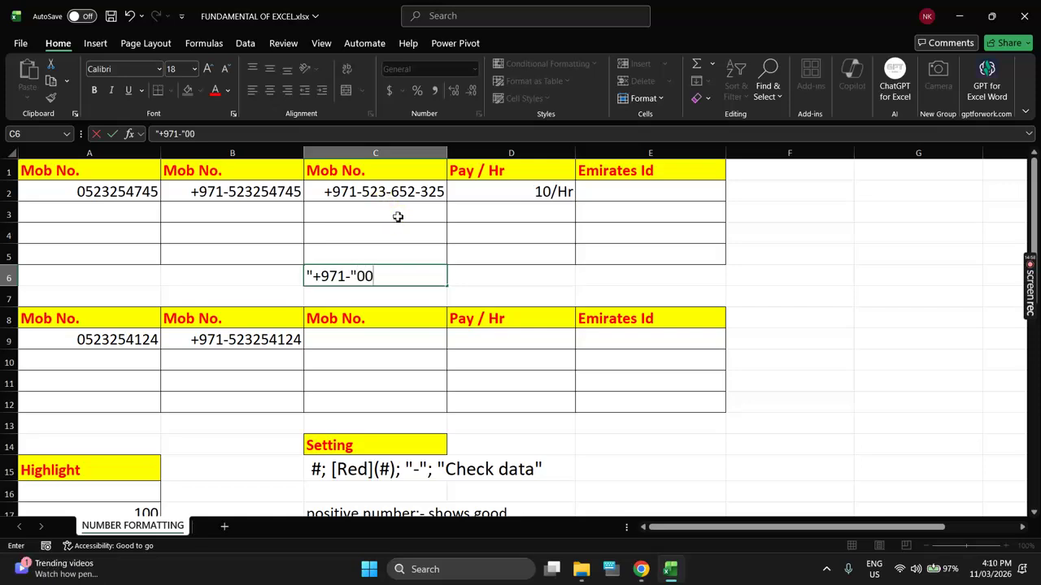
pyautogui.write('0"-"')
pyautogui.write('000')
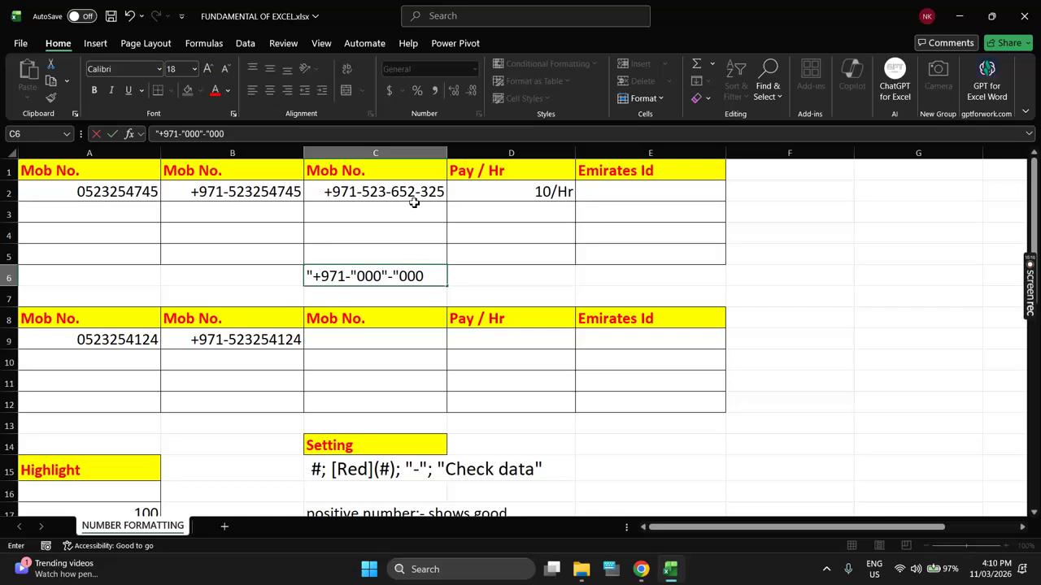
pyautogui.write('"-"')
pyautogui.write('000')
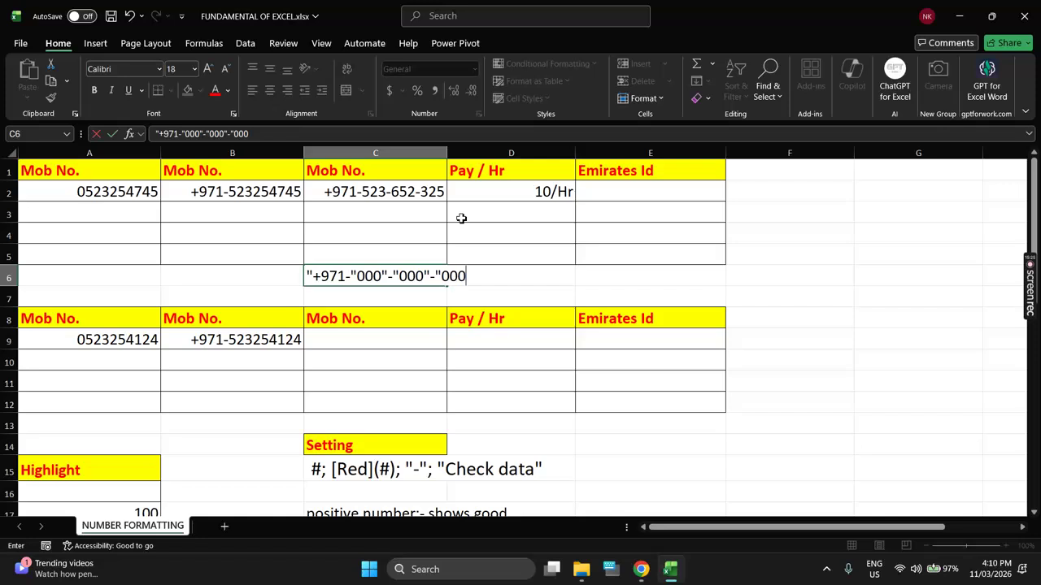
pyautogui.press('Return')
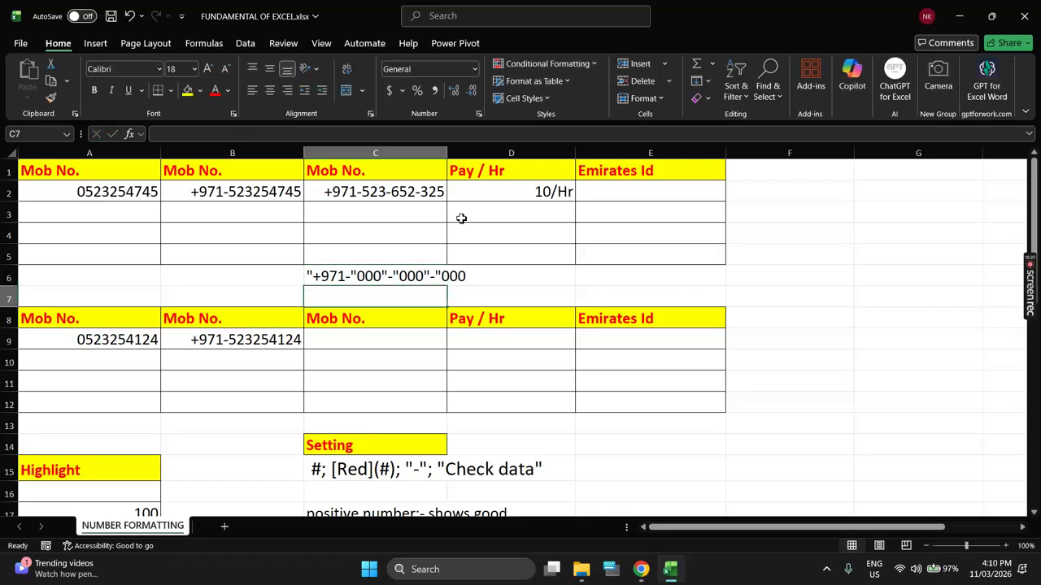
pyautogui.click(415, 279)
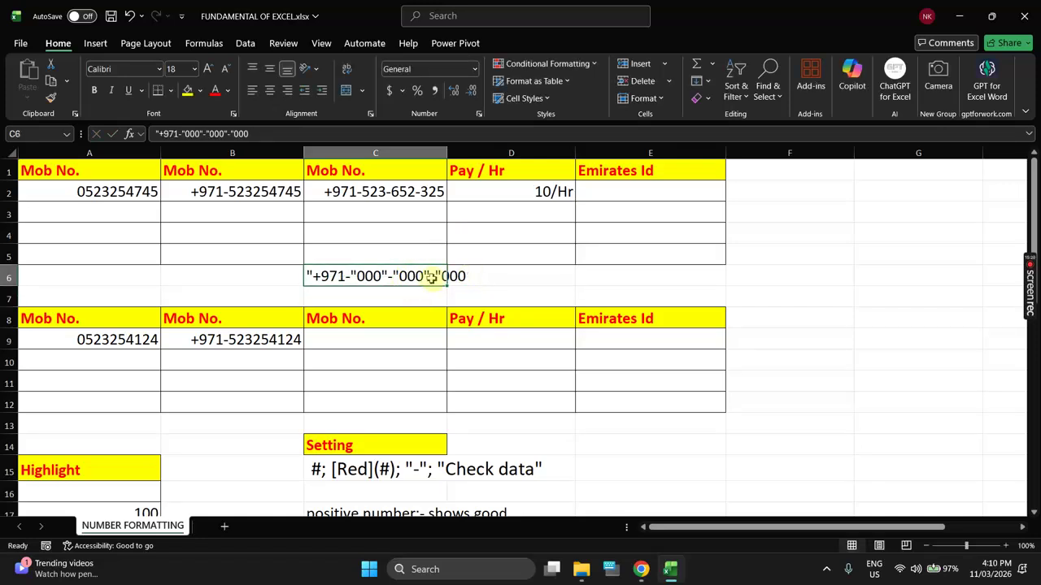
pyautogui.moveTo(391, 344); pyautogui.dragTo(391, 395)
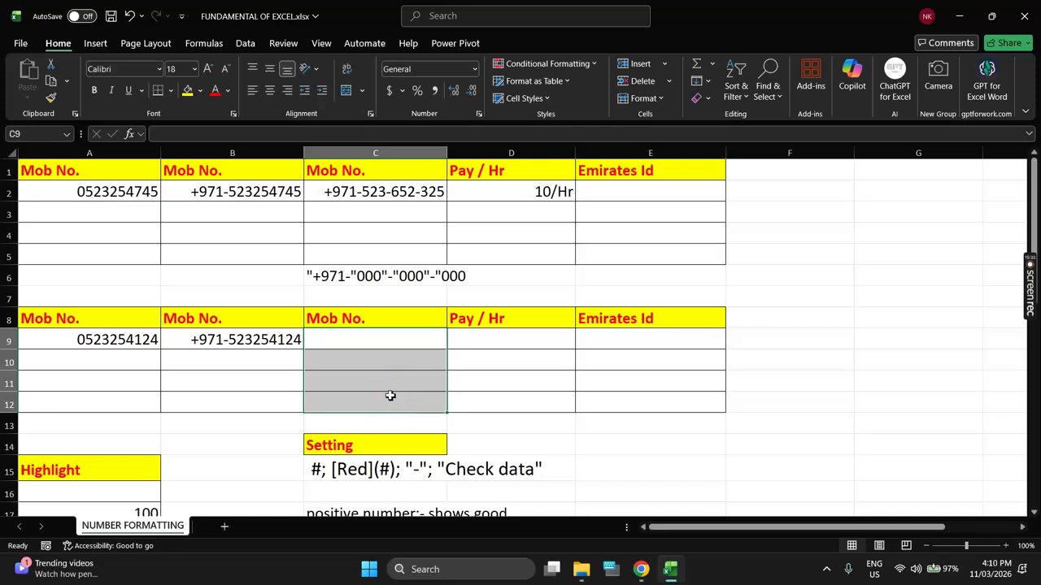
# Step: Give C9:C12 the custom format "+971-"000"-"000"-"000
pyautogui.hotkey('ctrl', '1')
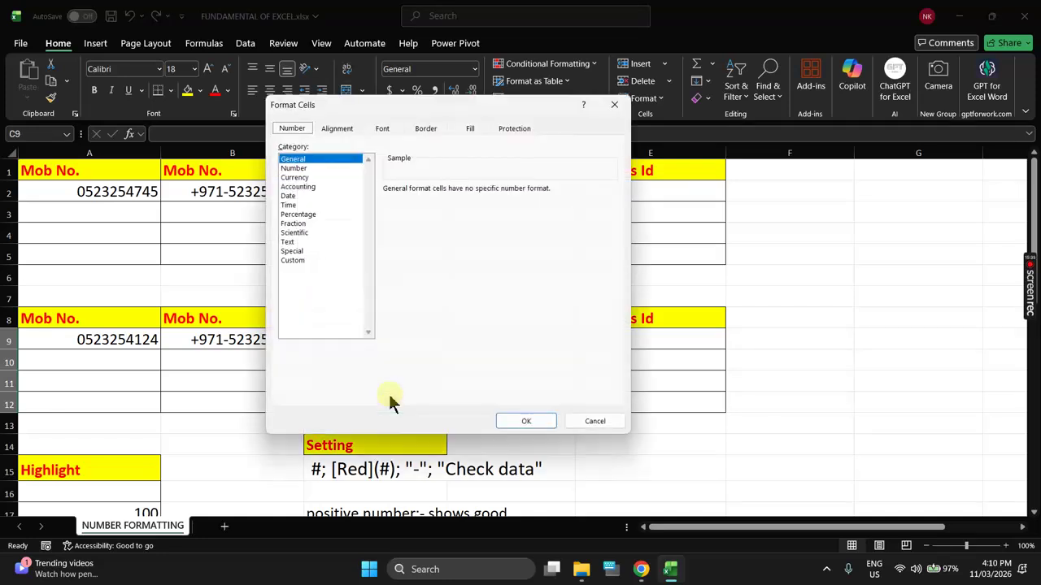
pyautogui.moveTo(404, 105); pyautogui.dragTo(630, 119)
pyautogui.click(525, 274)
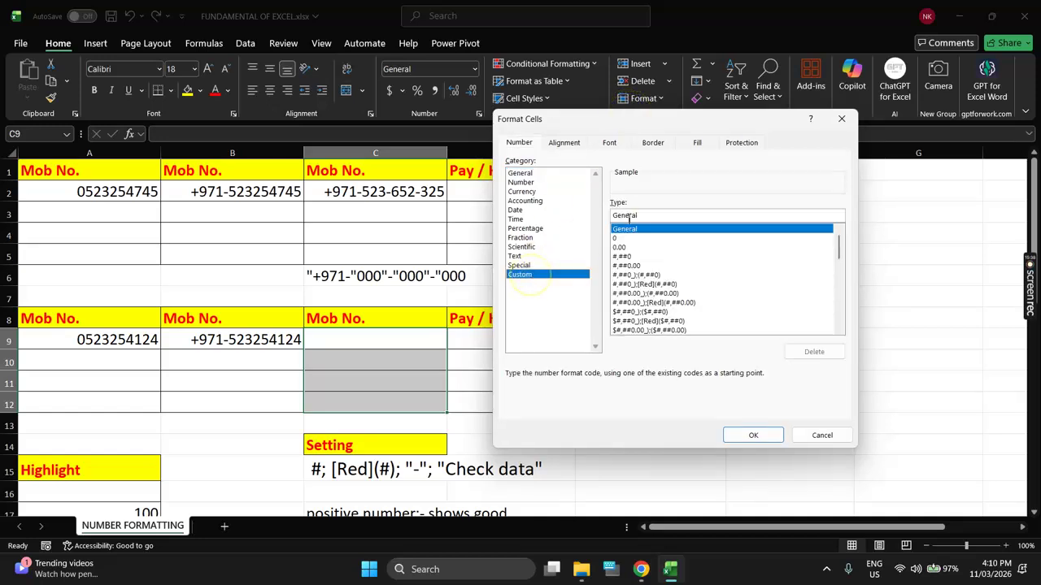
pyautogui.doubleClick(620, 214)
pyautogui.press('BackSpace')
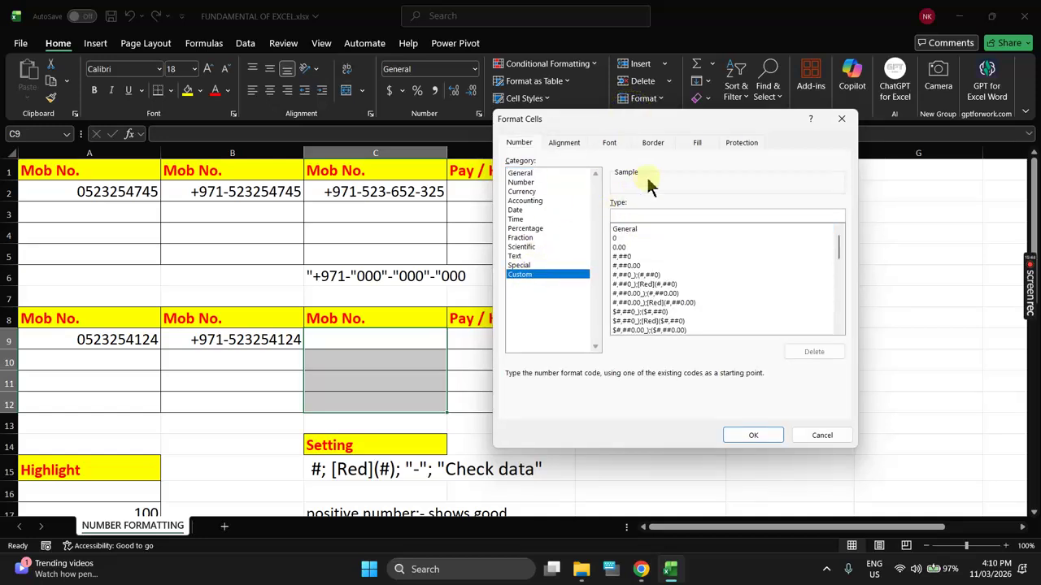
pyautogui.write('"+971-"000"-"000')
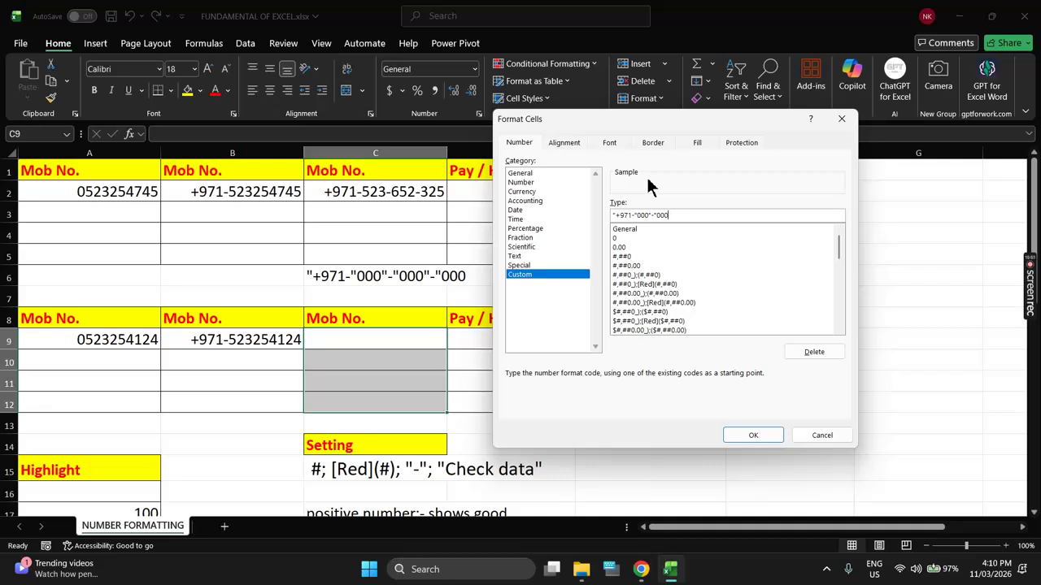
pyautogui.write('"-"000')
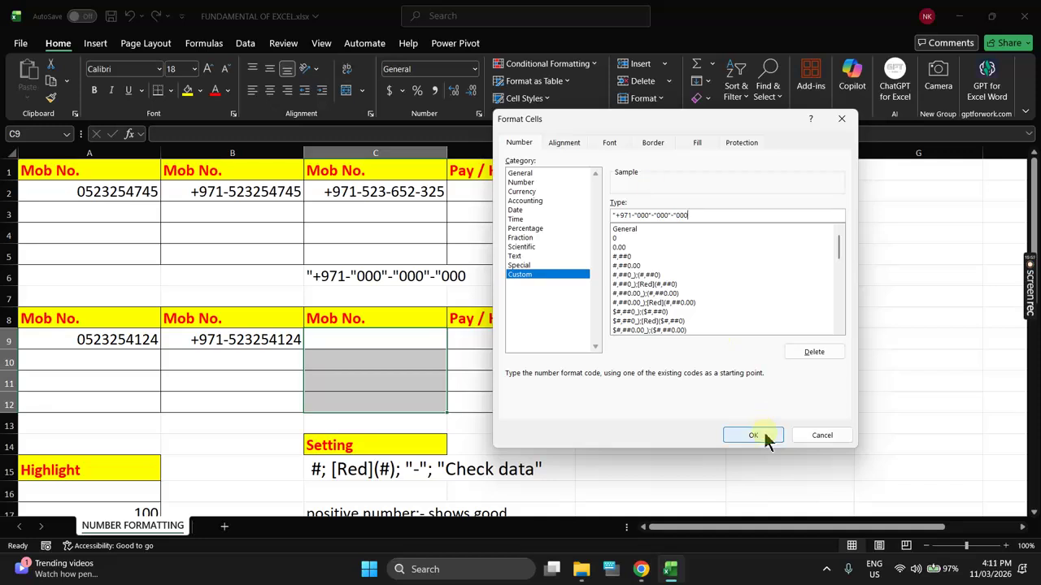
pyautogui.click(764, 434)
pyautogui.click(424, 343)
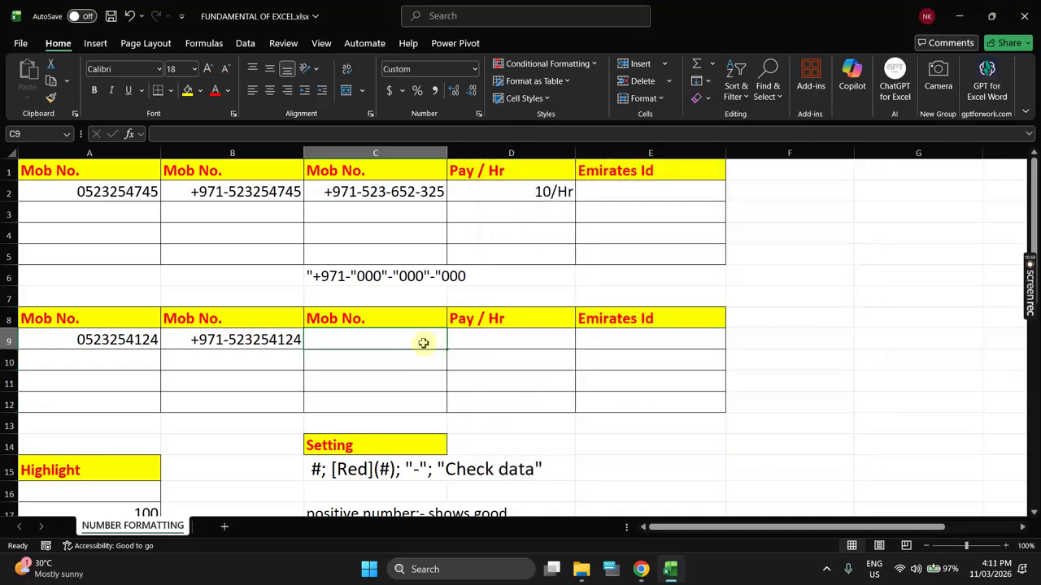
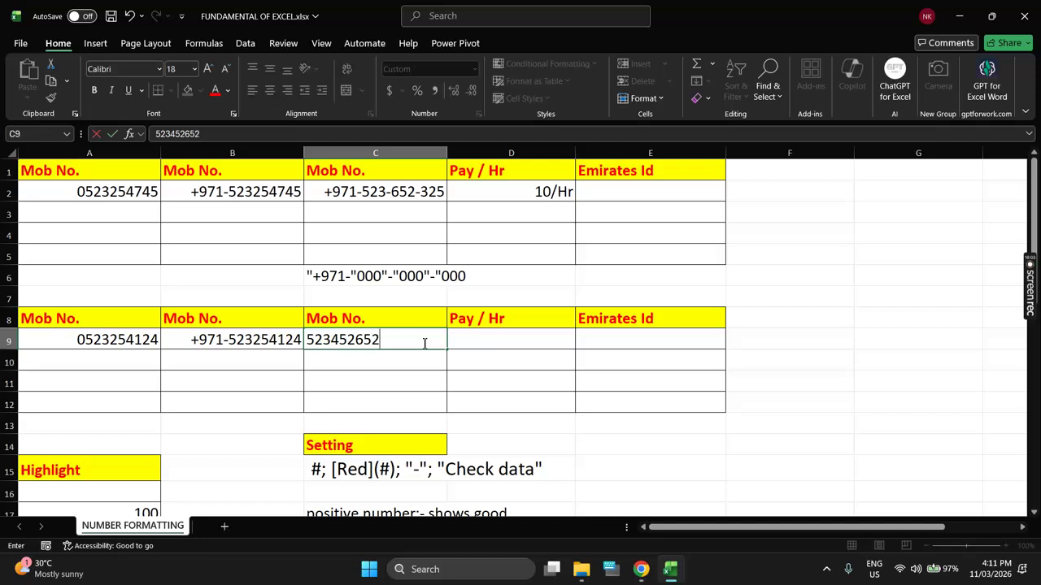
pyautogui.press('Return')
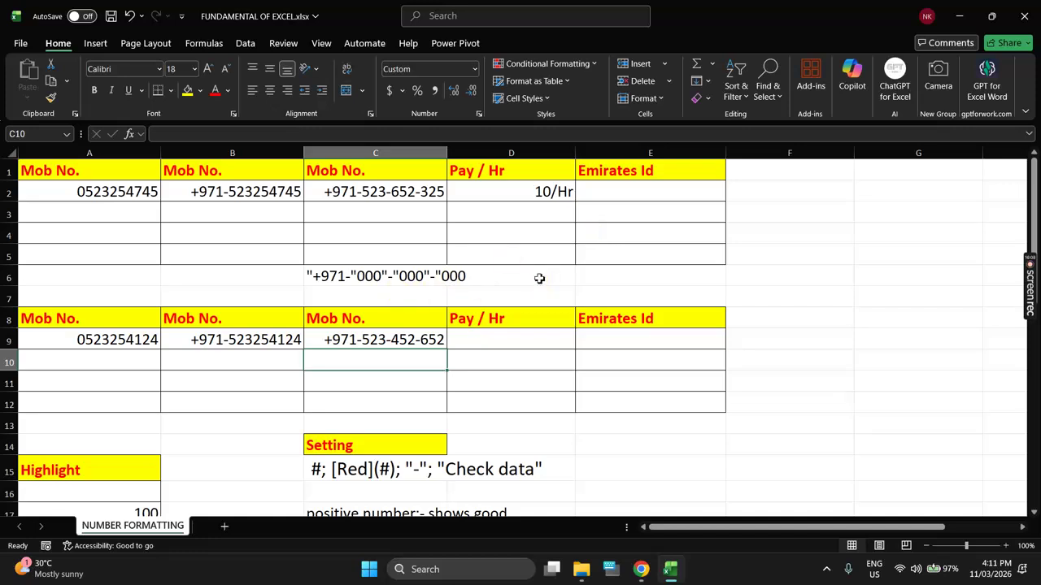
pyautogui.moveTo(517, 195); pyautogui.dragTo(525, 247)
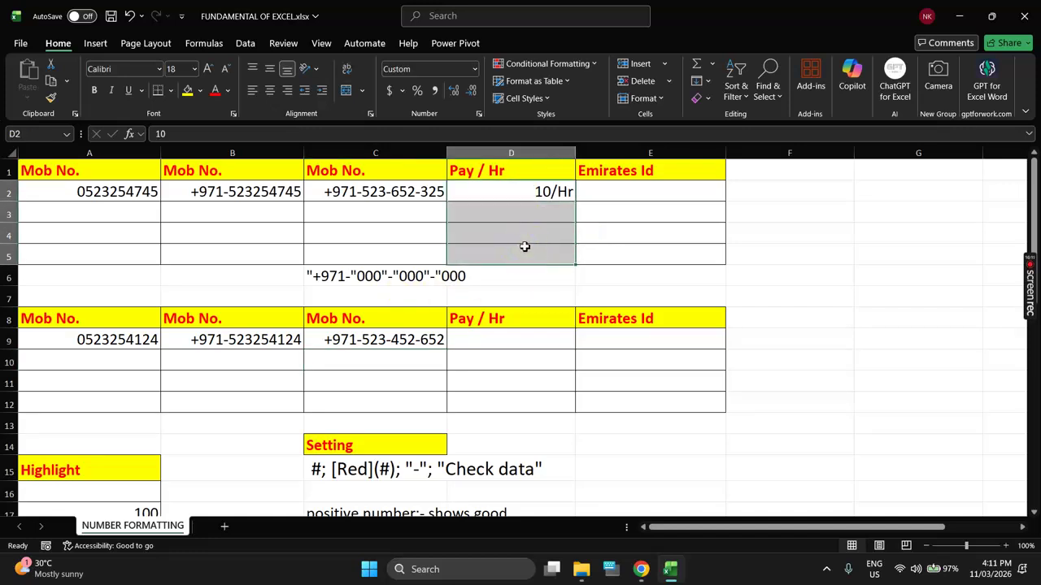
pyautogui.click(533, 199)
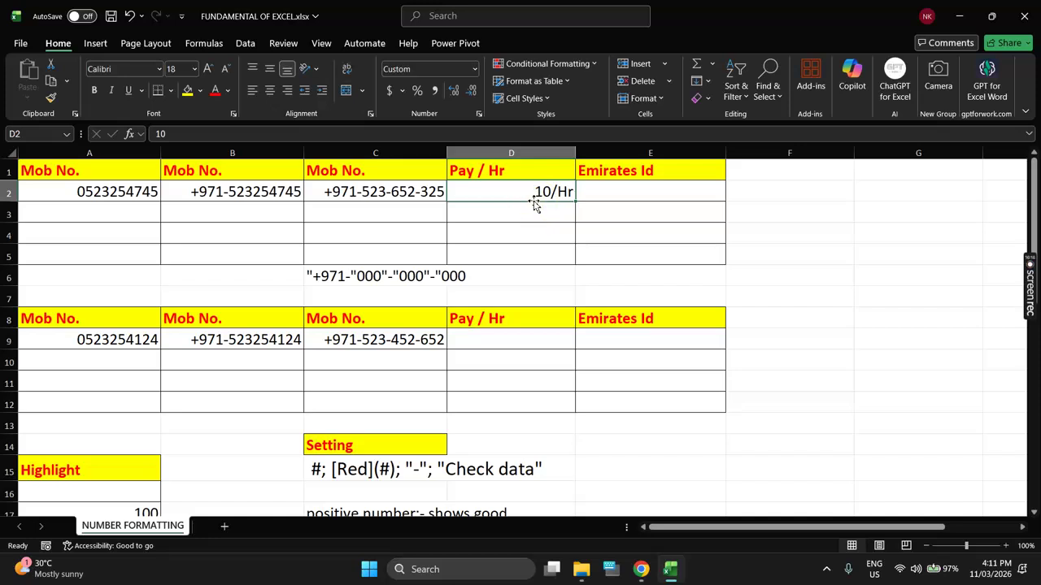
pyautogui.click(514, 212)
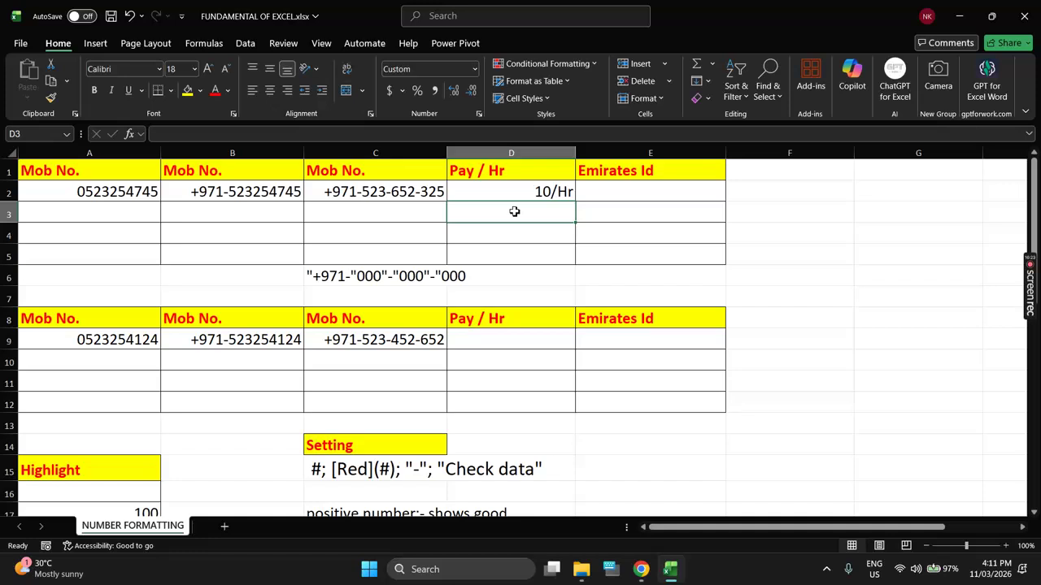
pyautogui.click(522, 227)
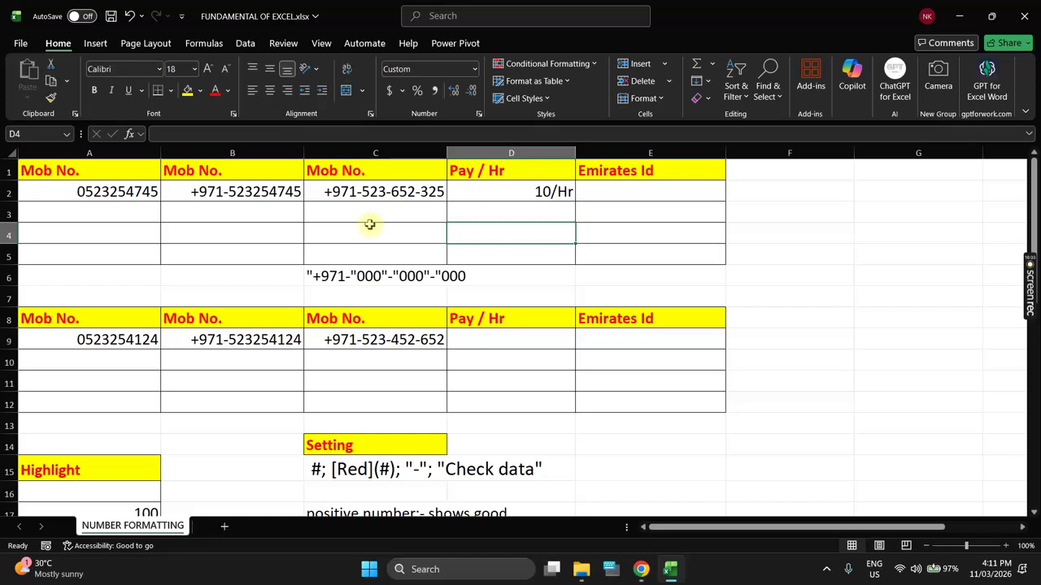
pyautogui.moveTo(279, 193); pyautogui.dragTo(277, 265)
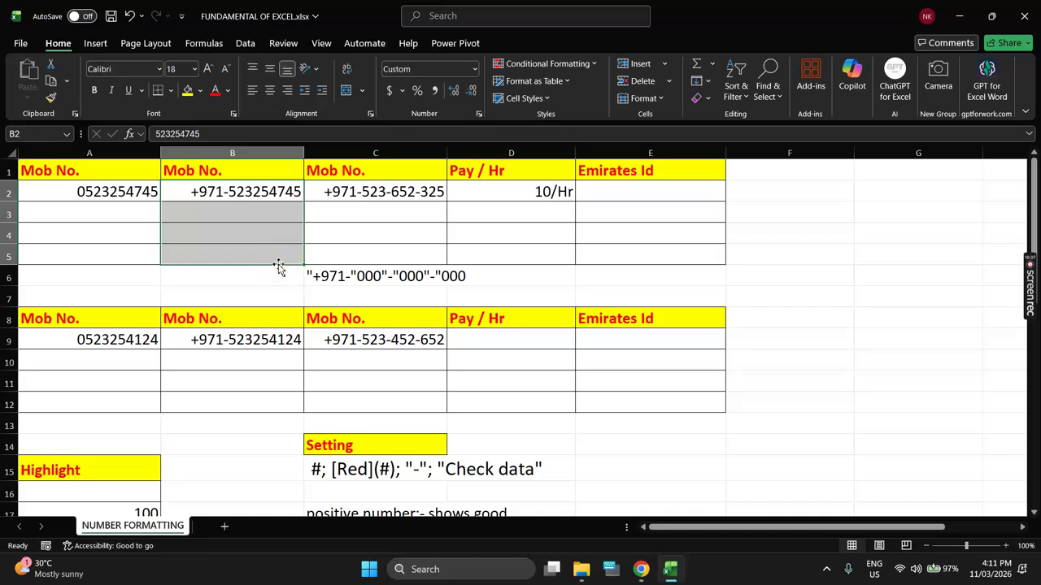
pyautogui.moveTo(133, 195); pyautogui.dragTo(130, 245)
pyautogui.moveTo(502, 190); pyautogui.dragTo(513, 263)
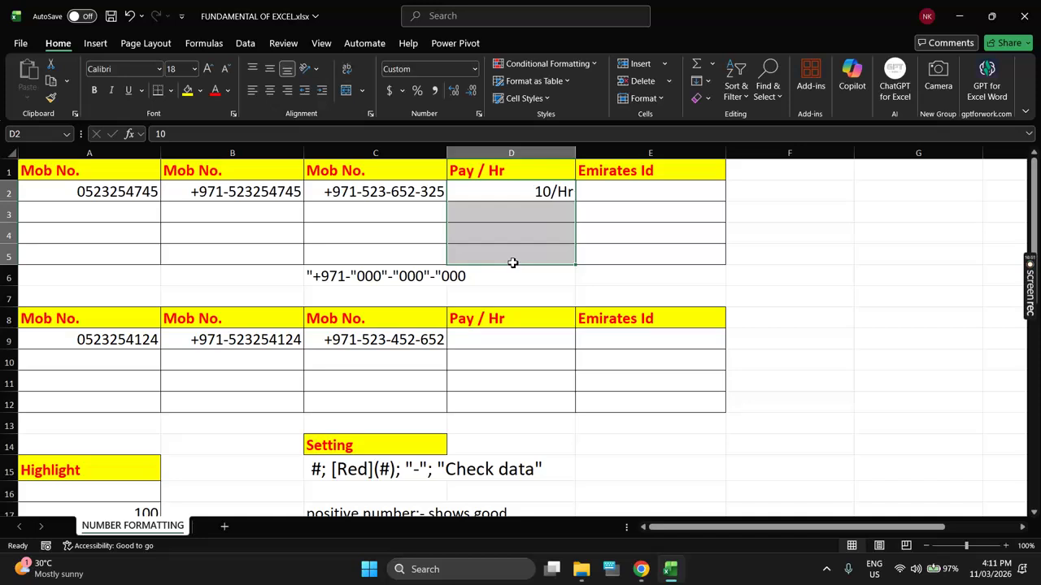
pyautogui.moveTo(522, 193); pyautogui.dragTo(526, 243)
pyautogui.moveTo(256, 191); pyautogui.dragTo(262, 256)
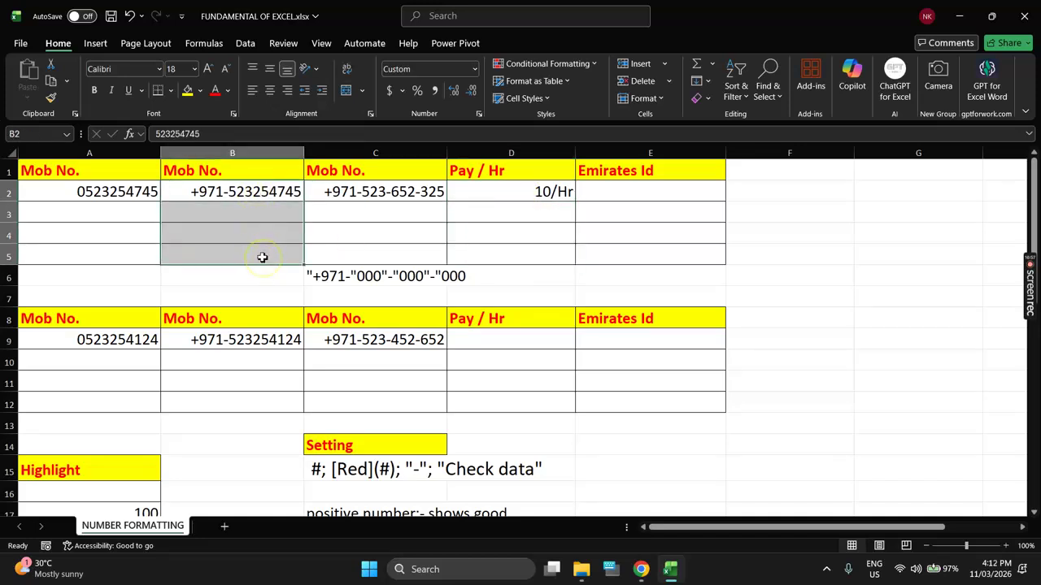
pyautogui.click(503, 193)
pyautogui.moveTo(503, 193); pyautogui.dragTo(512, 255)
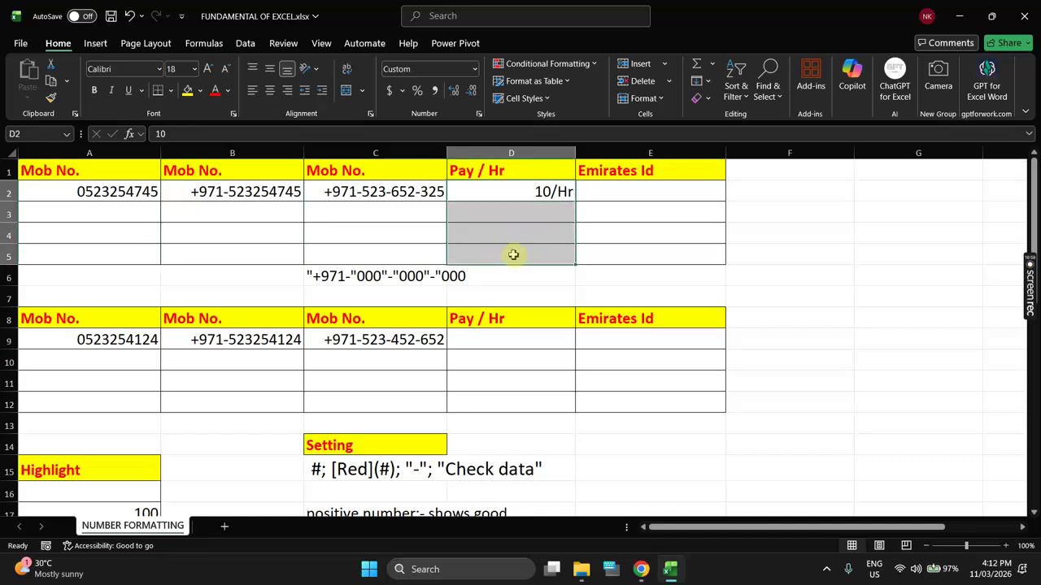
pyautogui.click(520, 333)
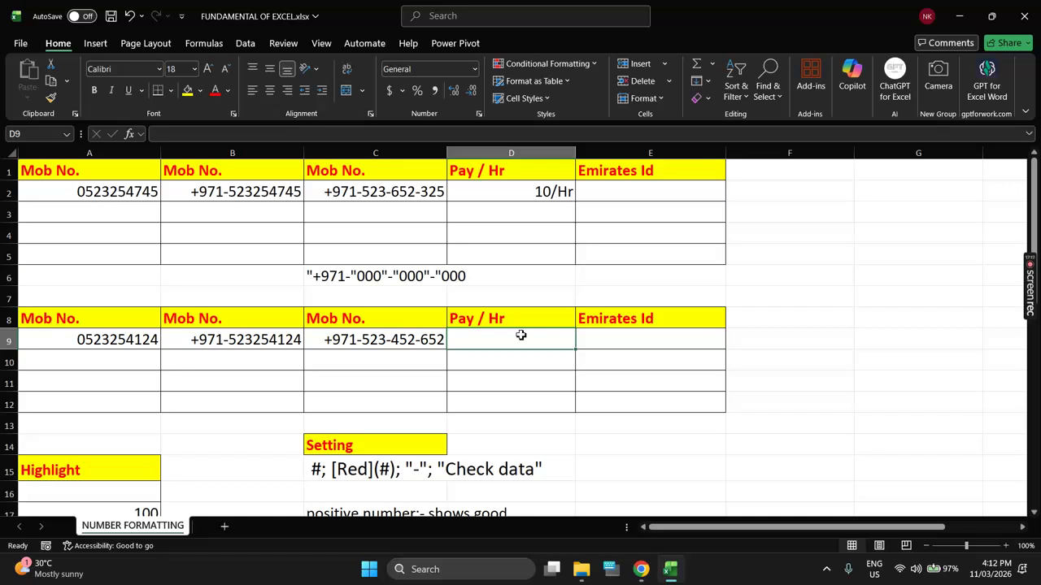
pyautogui.click(539, 274)
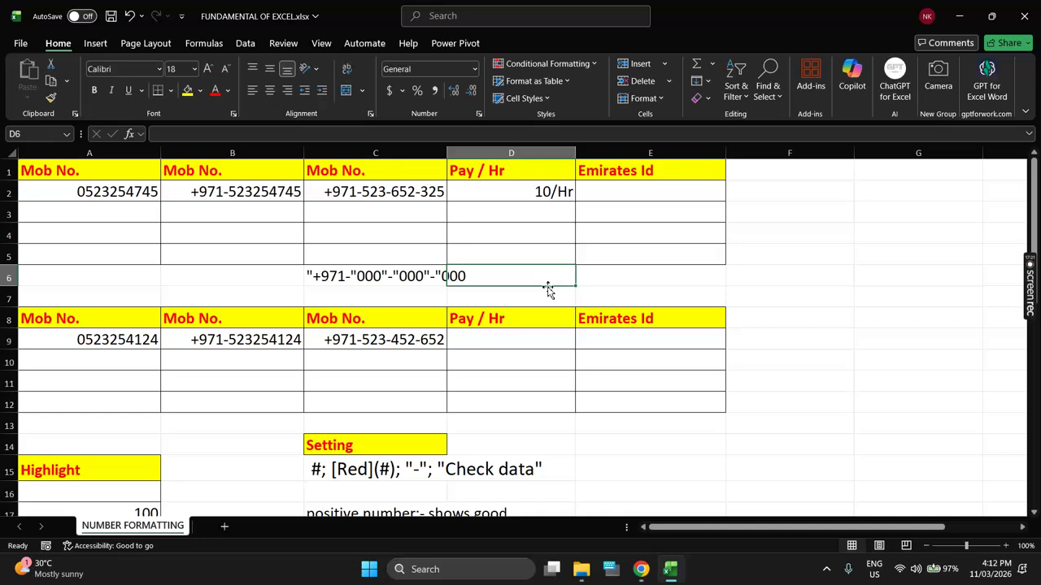
pyautogui.moveTo(518, 195); pyautogui.dragTo(518, 228)
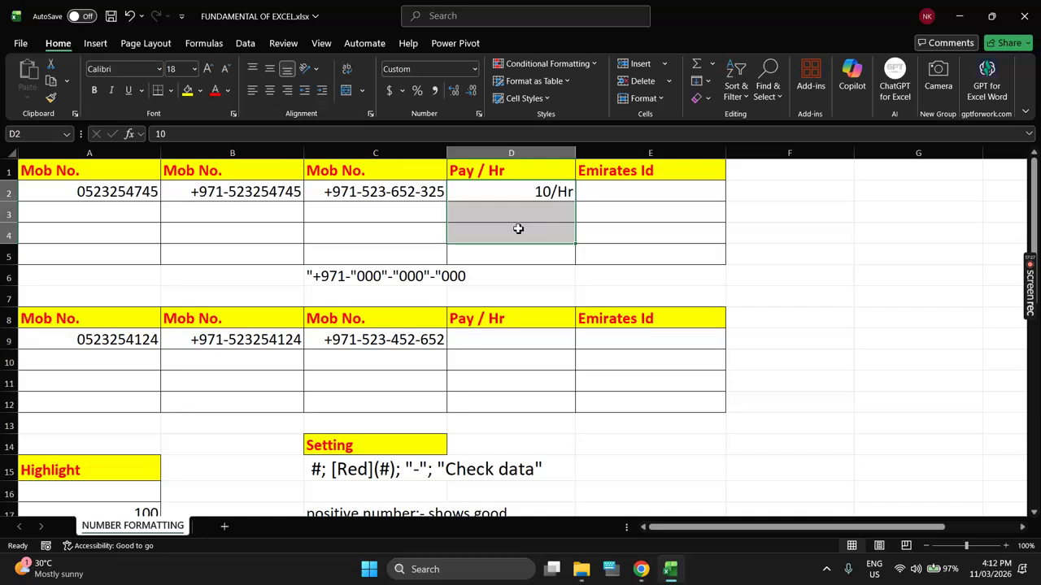
# Step: Give the empty cells G2:G5 the custom number format 0000
pyautogui.hscroll(5, 709, 297)
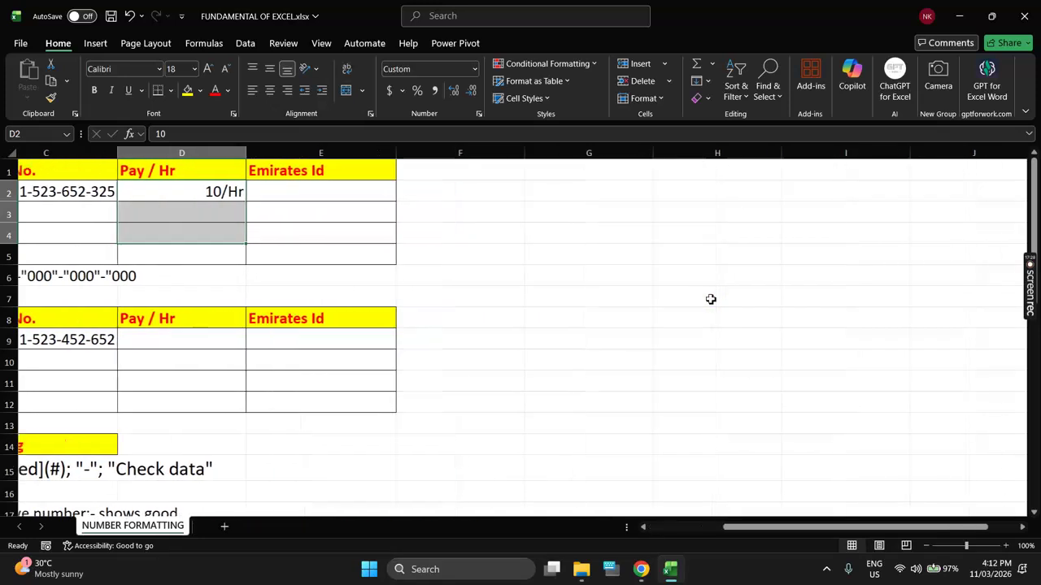
pyautogui.moveTo(527, 189); pyautogui.dragTo(526, 259)
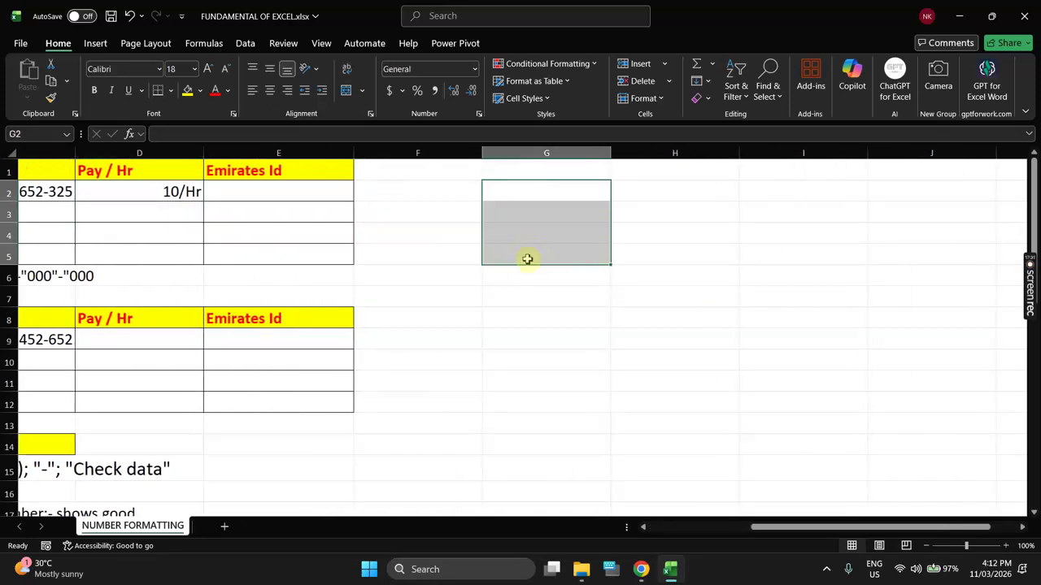
pyautogui.hotkey('ctrl', '1')
pyautogui.click(527, 274)
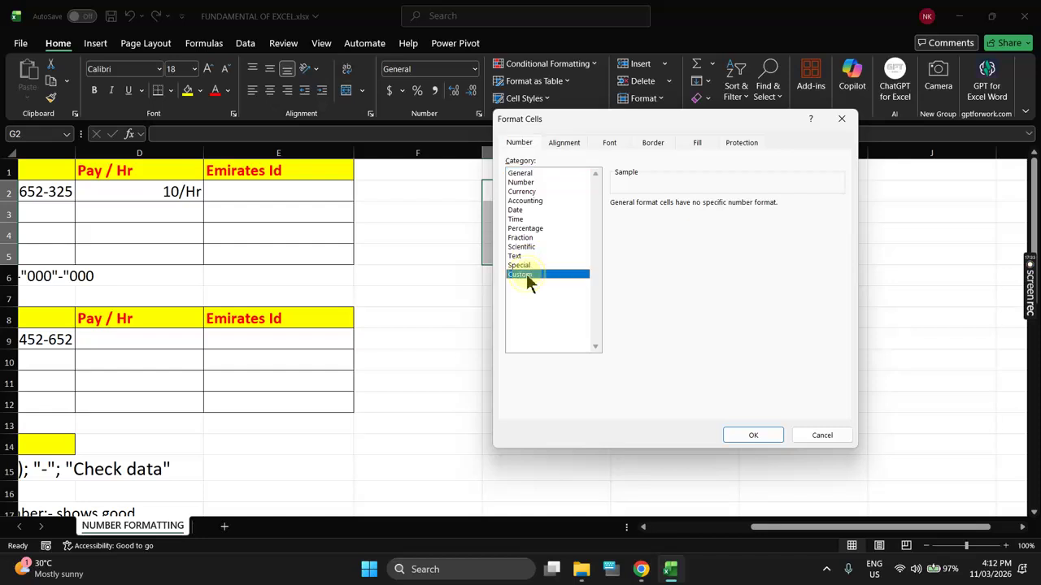
pyautogui.moveTo(666, 124); pyautogui.dragTo(802, 127)
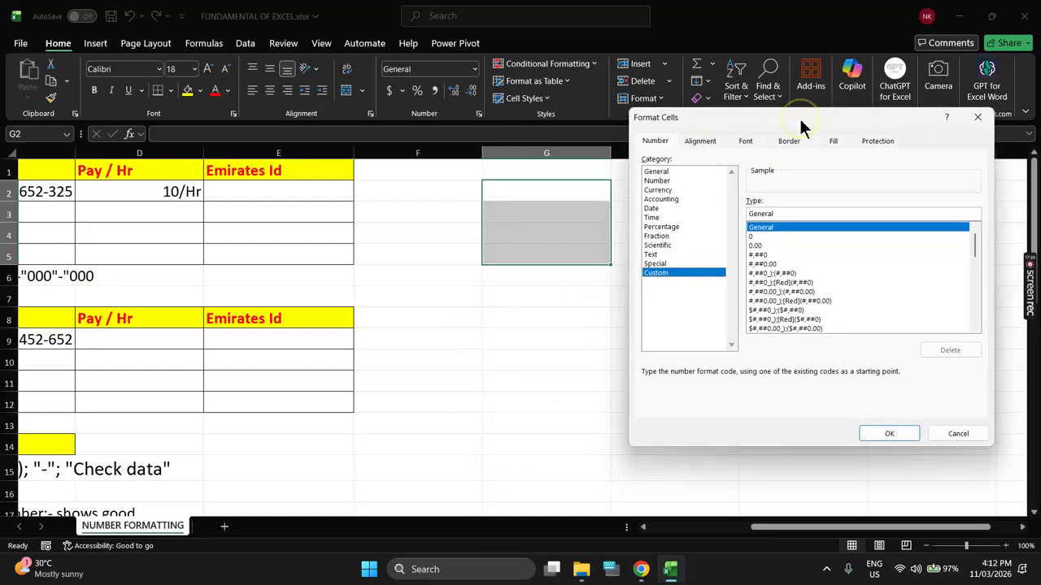
pyautogui.moveTo(785, 214); pyautogui.dragTo(734, 210)
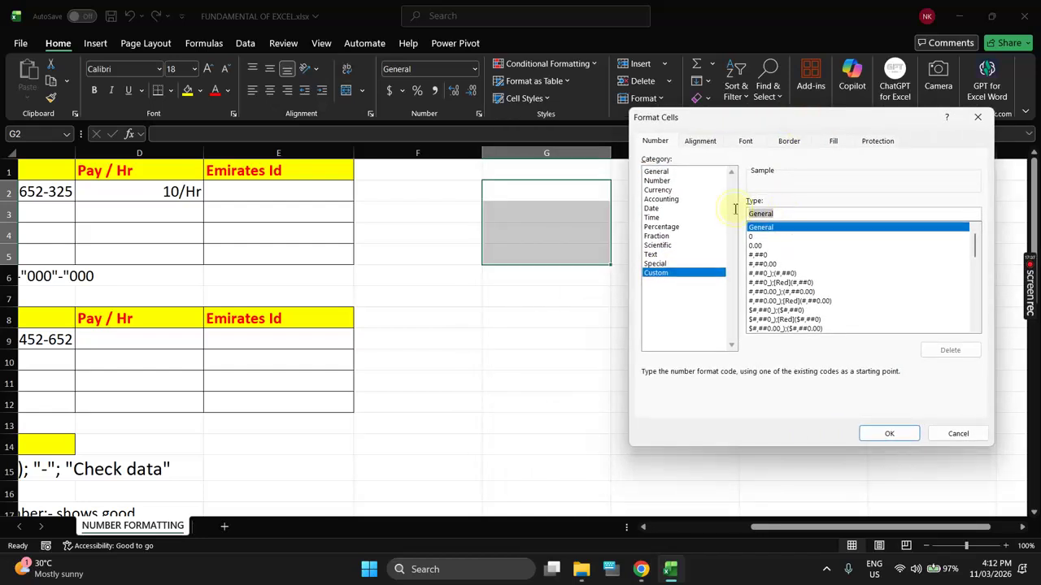
pyautogui.write('0000')
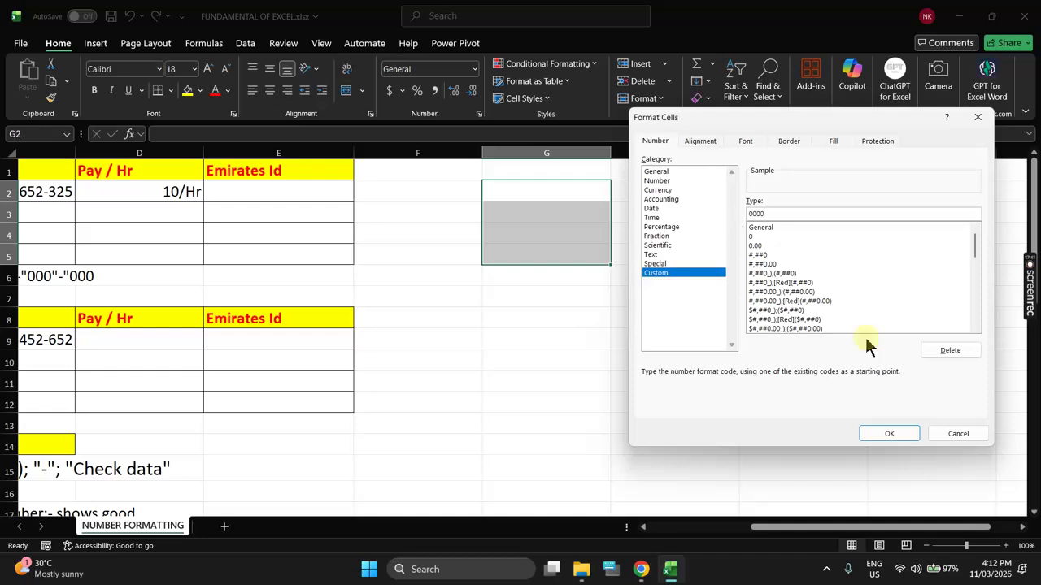
pyautogui.click(915, 435)
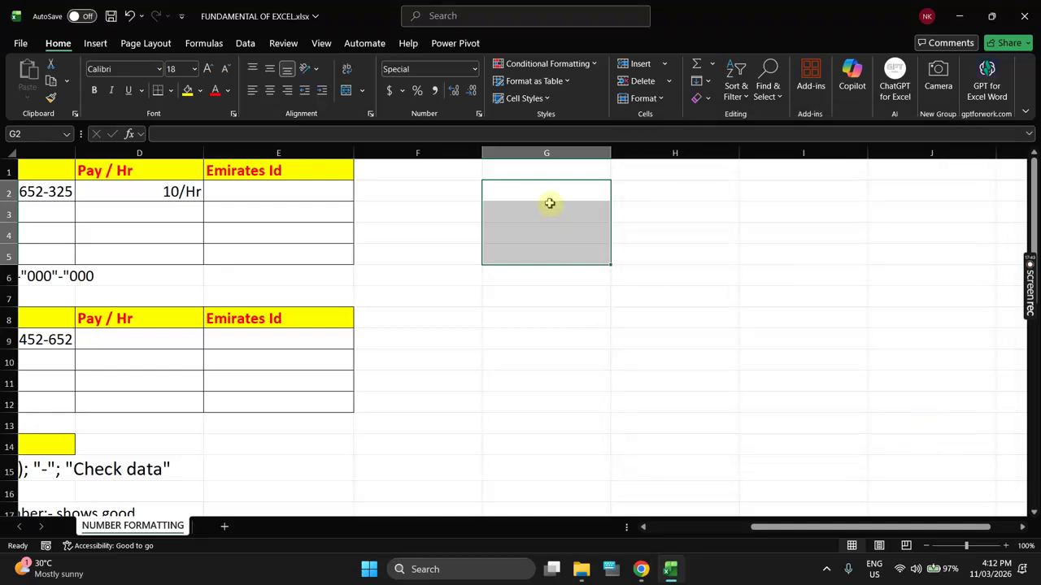
# Step: Enter 10 in G3, shown as 0010, and 12345 in G4
pyautogui.click(549, 205)
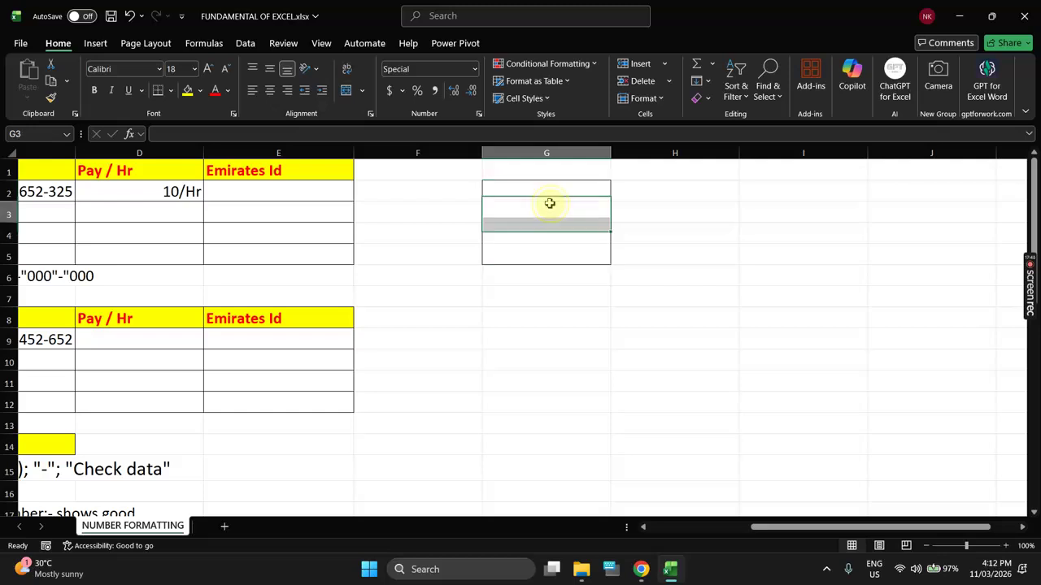
pyautogui.write('10')
pyautogui.press('Return')
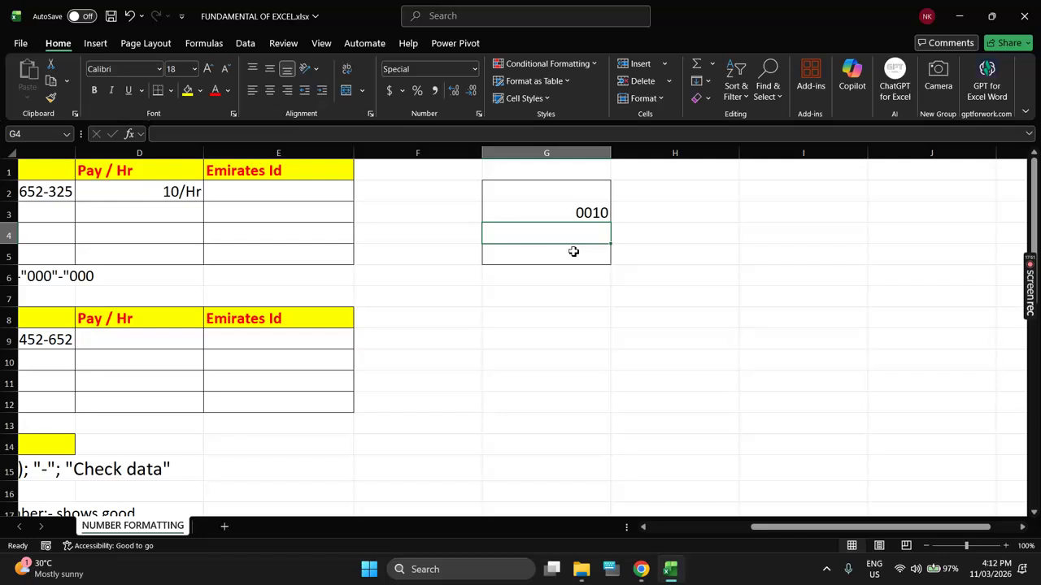
pyautogui.write('12345')
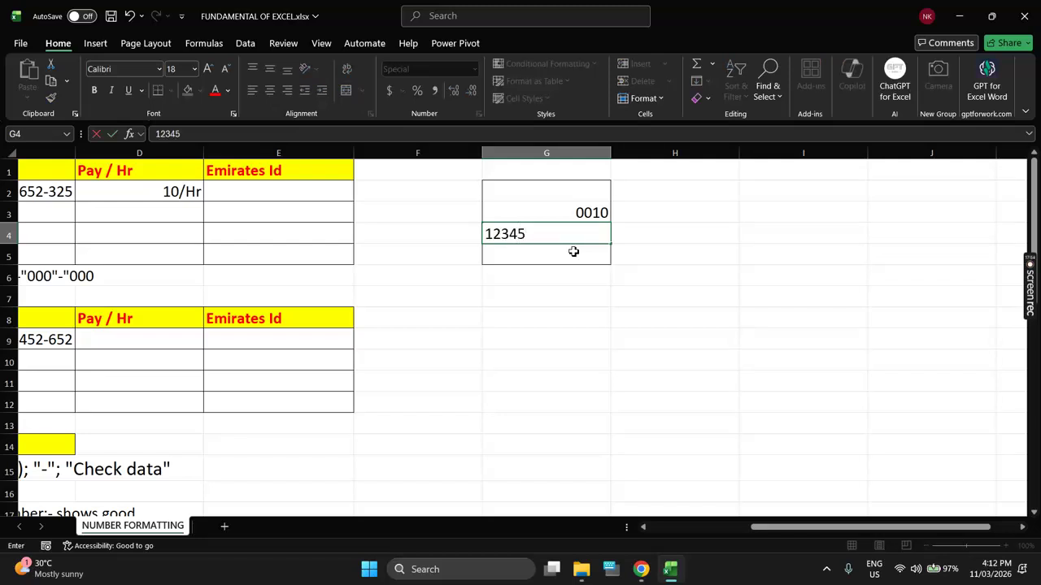
pyautogui.press('Return')
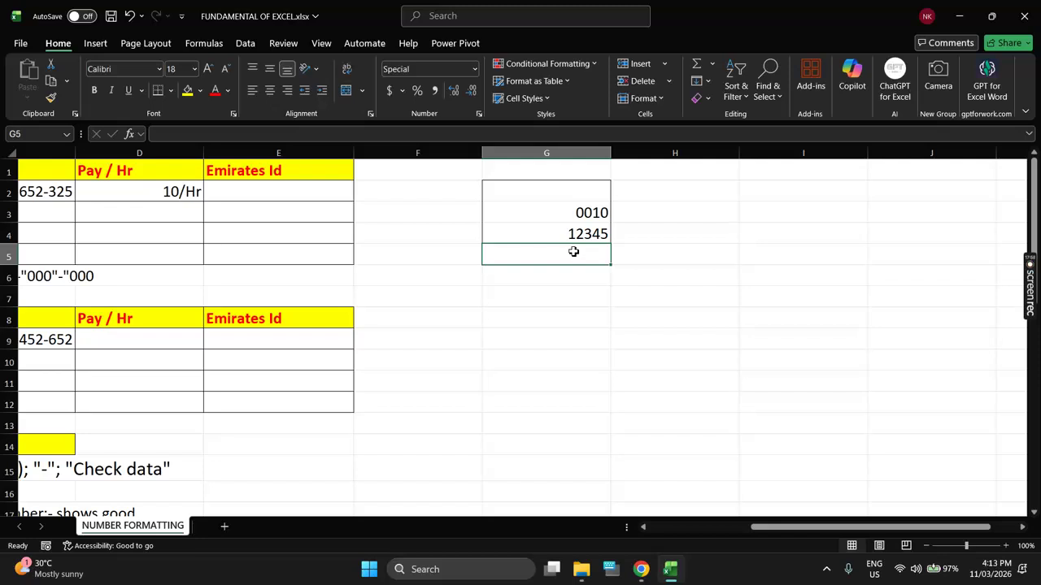
pyautogui.hscroll(-3, 573, 252)
# Step: Give D9:D12 the custom format 0"/Hr"
pyautogui.moveTo(529, 337); pyautogui.dragTo(529, 409)
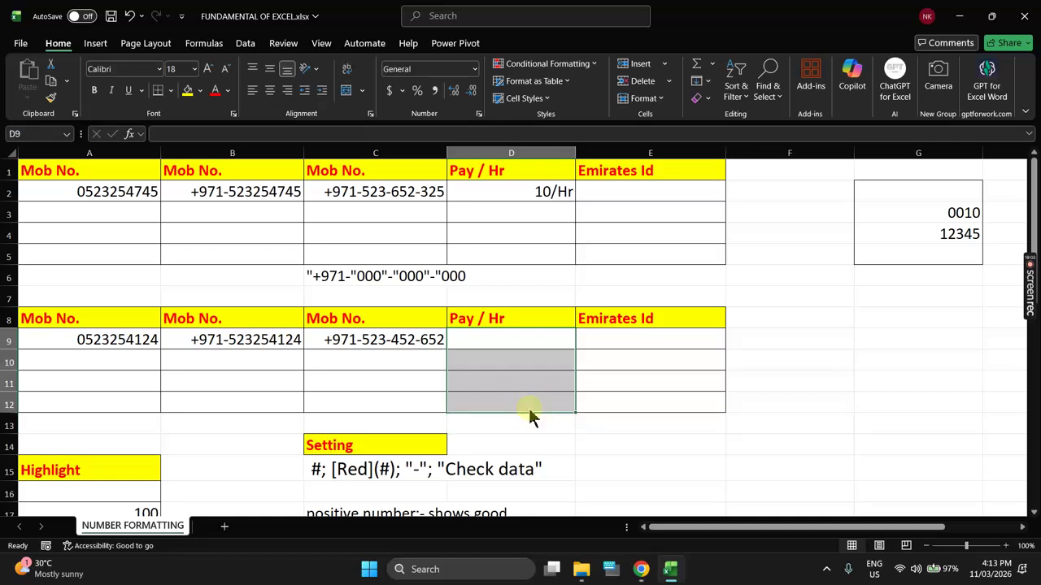
pyautogui.hotkey('ctrl', '1')
pyautogui.click(656, 273)
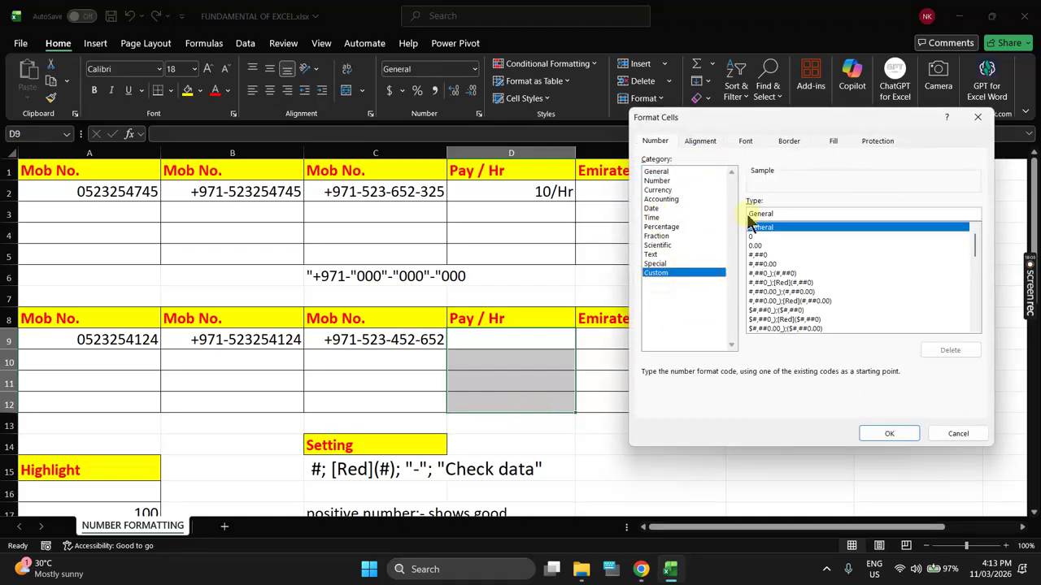
pyautogui.doubleClick(787, 217)
pyautogui.press('BackSpace')
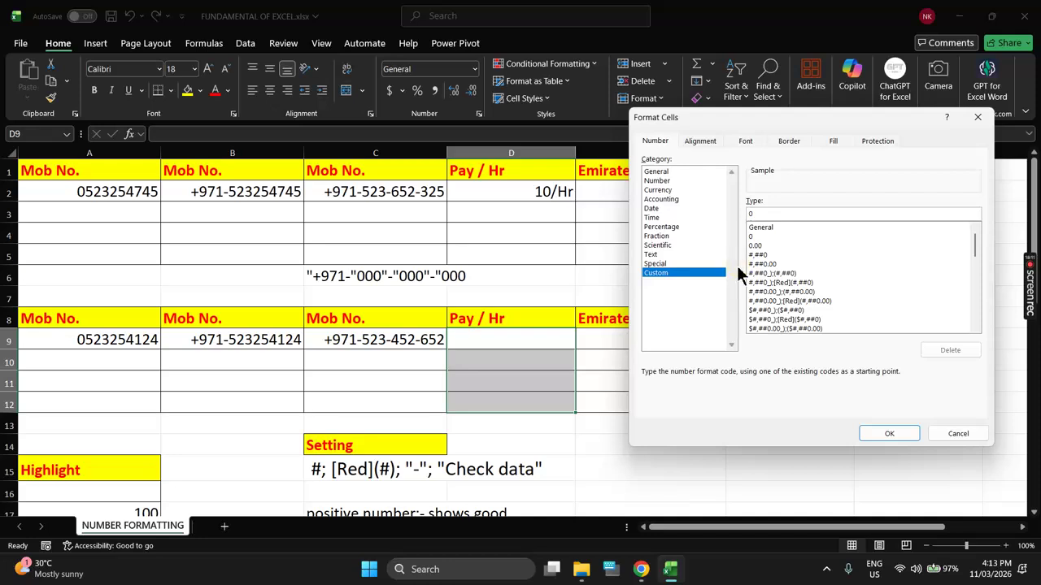
pyautogui.write('0"/Hr')
pyautogui.click(882, 433)
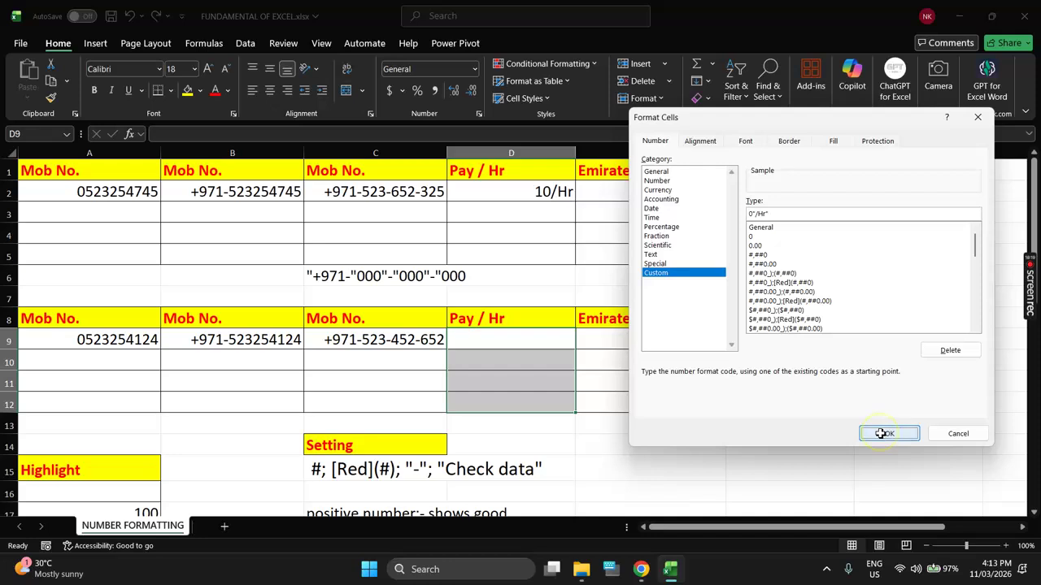
# Step: Enter 10, 100, 250 and 123 in D9:D12, displayed as 10/Hr, 100/Hr, 250/Hr, 123/Hr
pyautogui.click(545, 346)
pyautogui.write('10')
pyautogui.press('Return')
pyautogui.write('100')
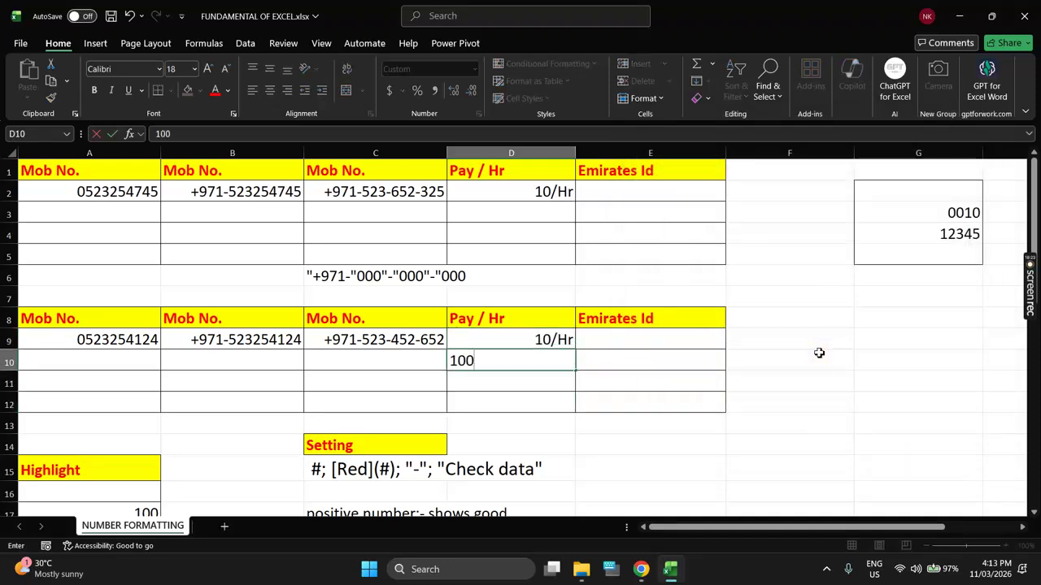
pyautogui.press('Return')
pyautogui.write('250')
pyautogui.press('Return')
pyautogui.write('123')
pyautogui.press('Return')
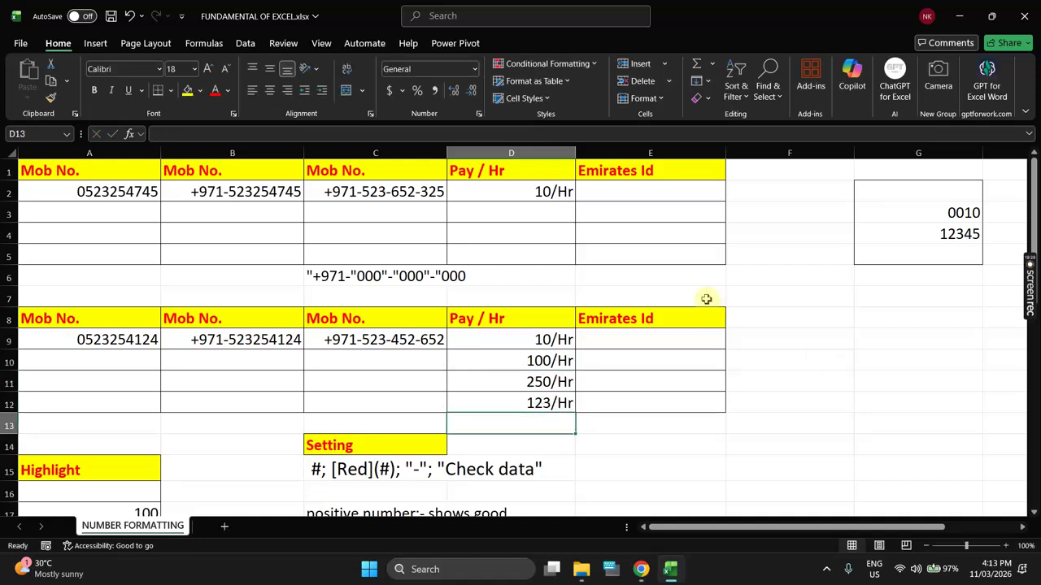
pyautogui.click(683, 341)
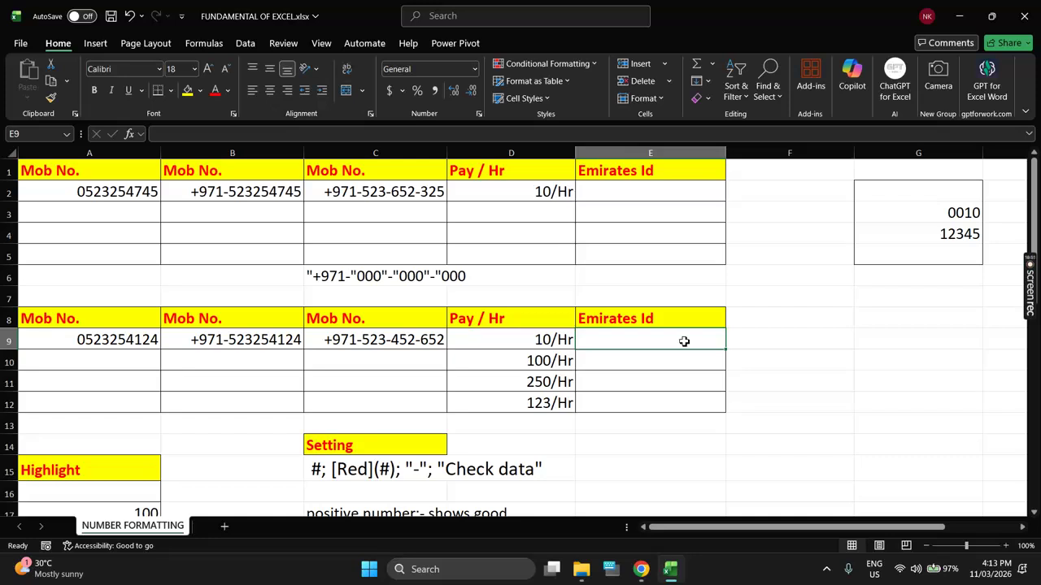
# Step: Select A16:A20 and inspect the real values behind 100, (100) and Check data
pyautogui.scroll(-4, 683, 341)
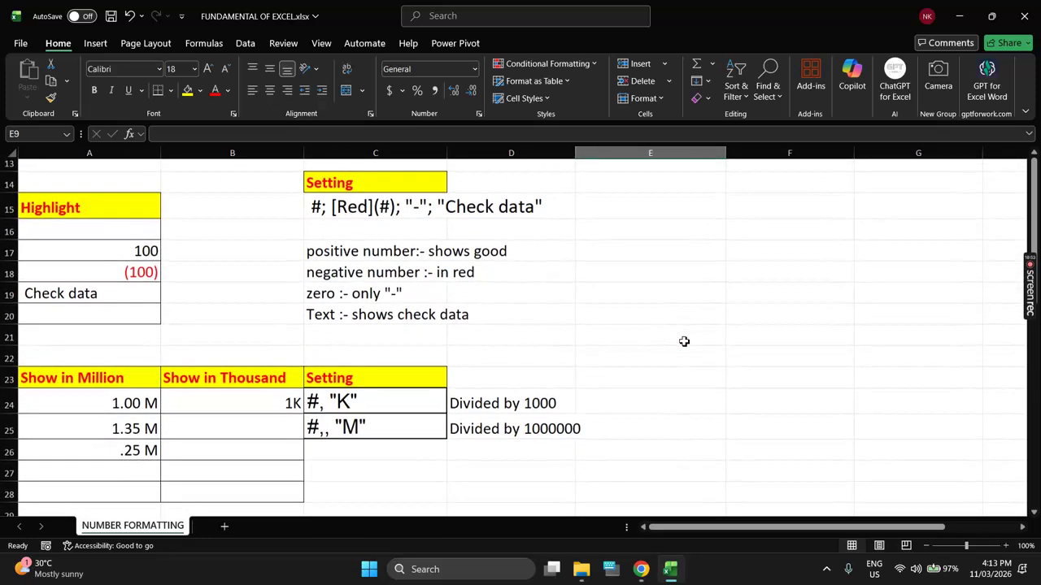
pyautogui.moveTo(127, 229); pyautogui.dragTo(117, 343)
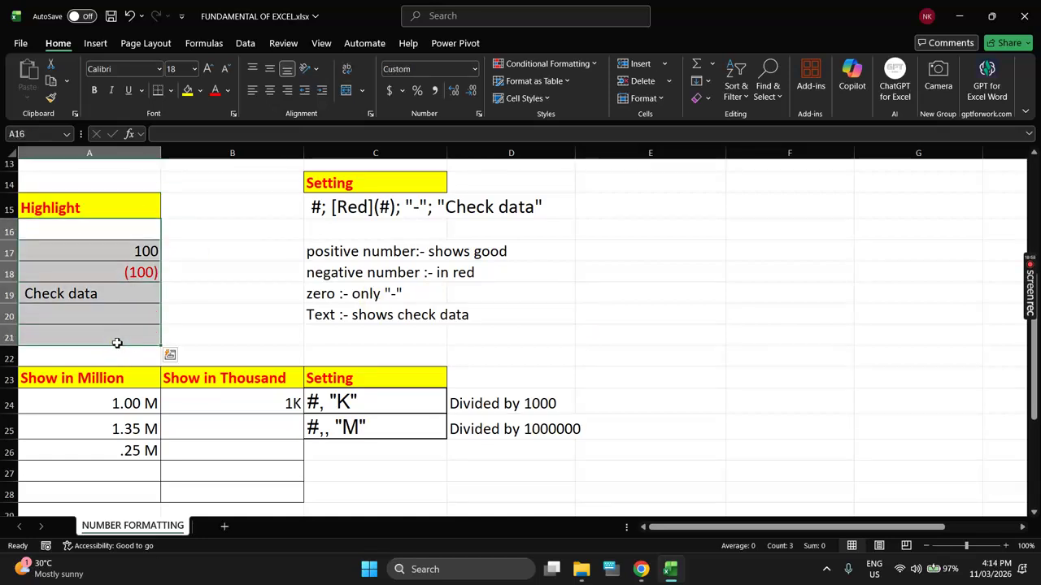
pyautogui.moveTo(113, 230); pyautogui.dragTo(121, 310)
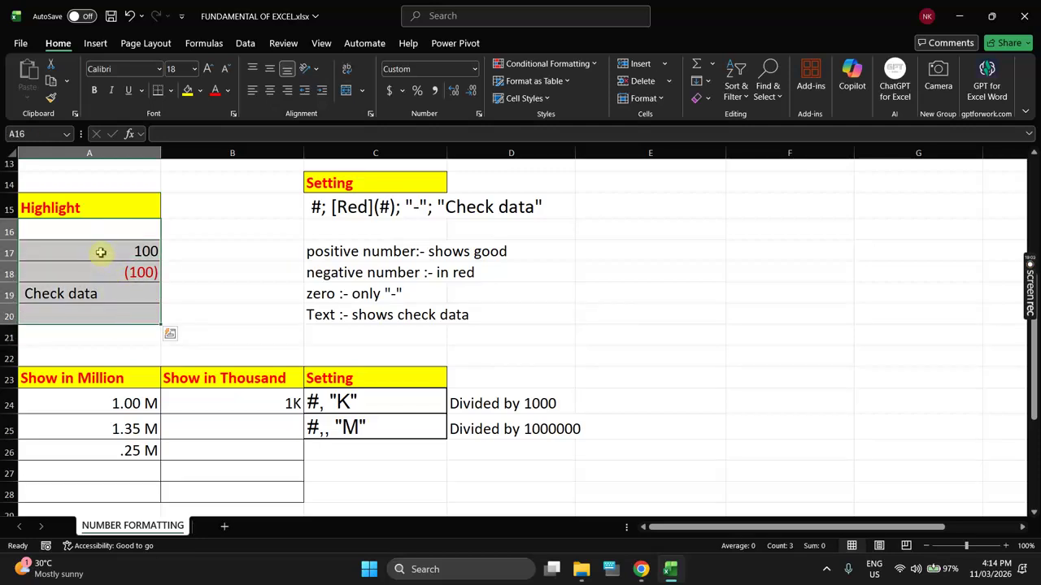
pyautogui.click(101, 252)
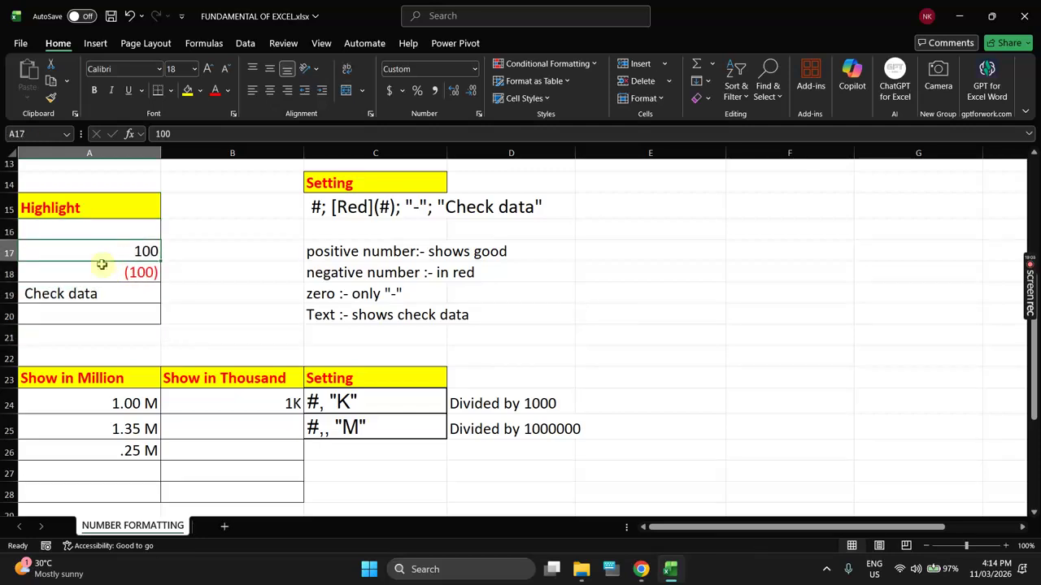
pyautogui.click(103, 277)
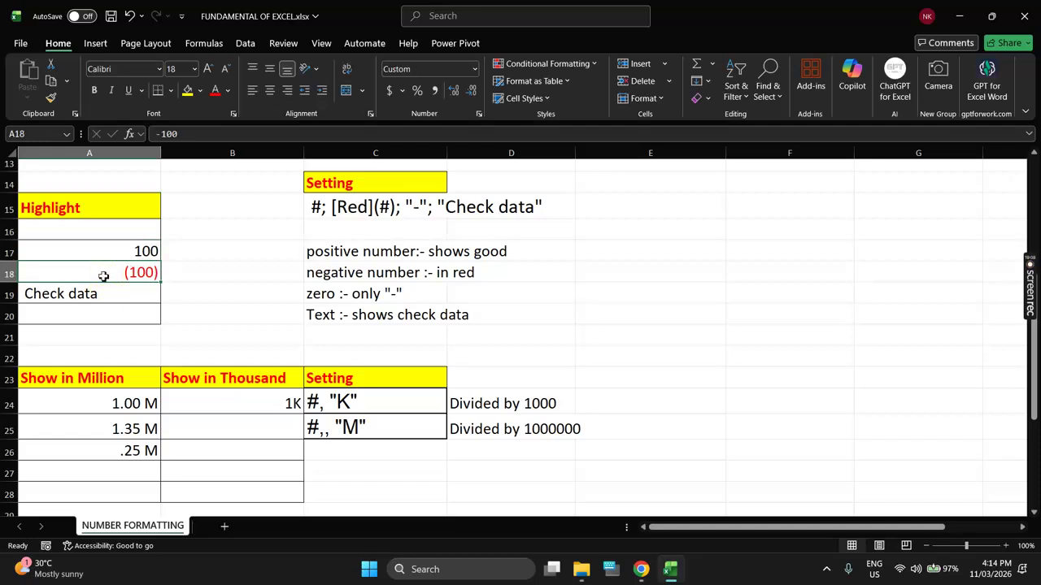
pyautogui.click(107, 291)
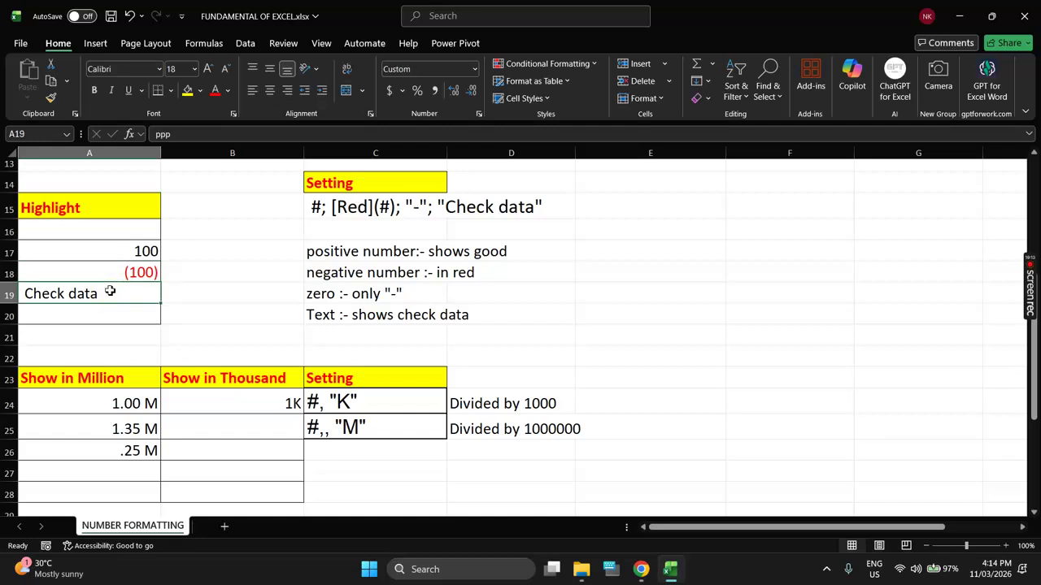
pyautogui.moveTo(121, 234); pyautogui.dragTo(121, 309)
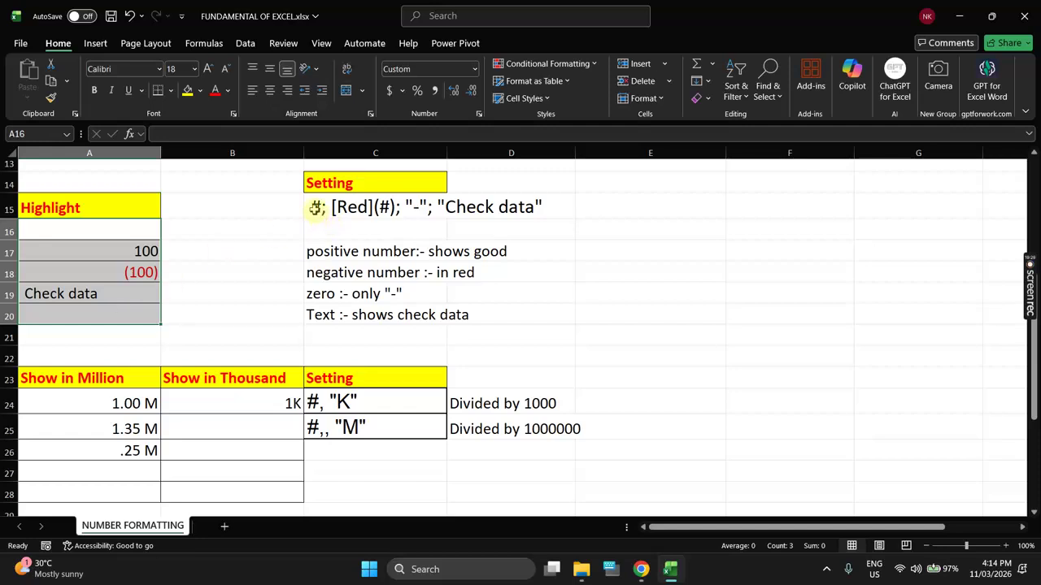
pyautogui.doubleClick(315, 209)
pyautogui.moveTo(310, 208); pyautogui.dragTo(324, 208)
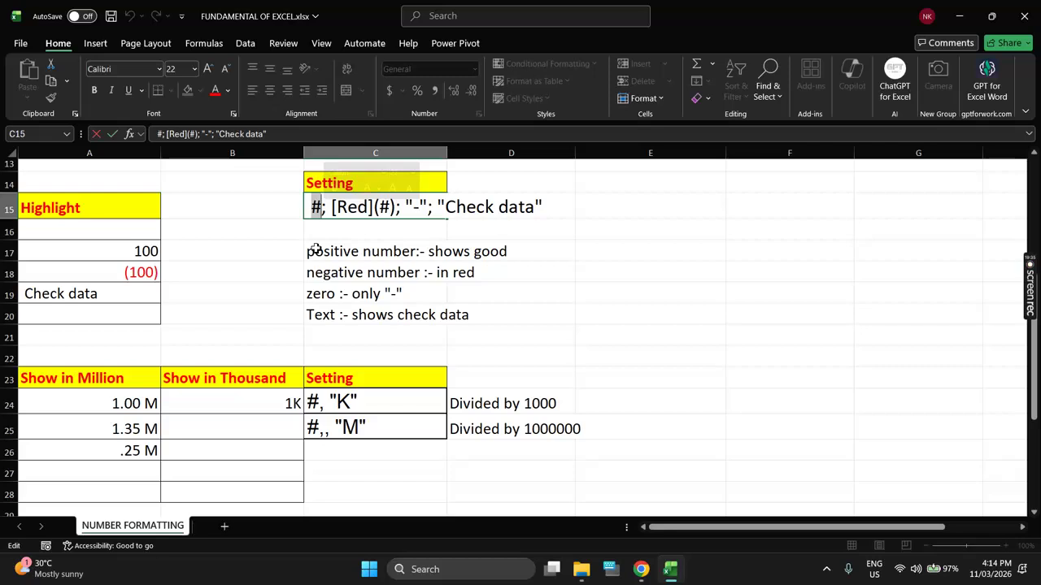
pyautogui.click(331, 245)
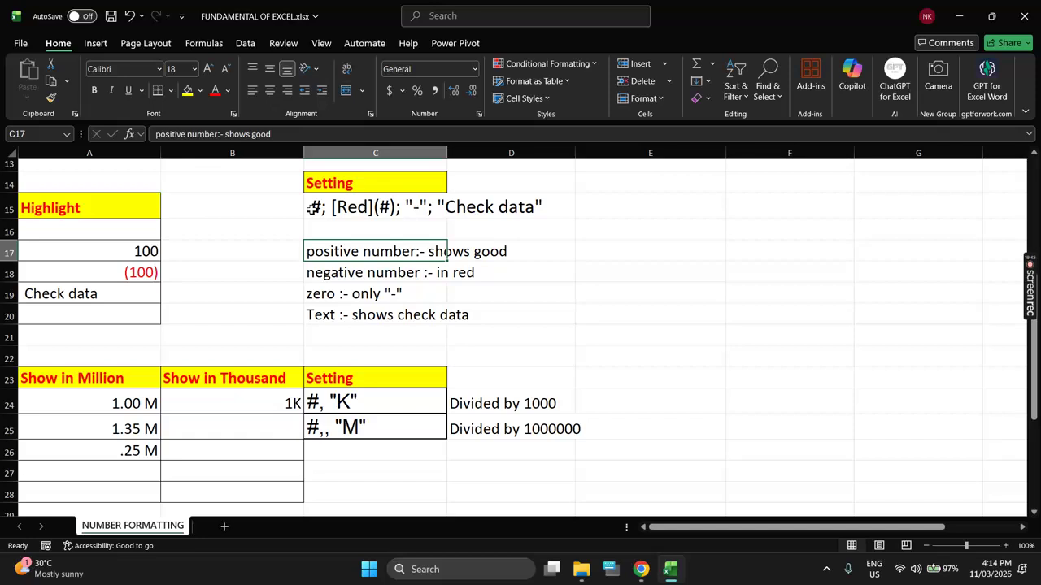
pyautogui.moveTo(294, 246); pyautogui.dragTo(348, 328)
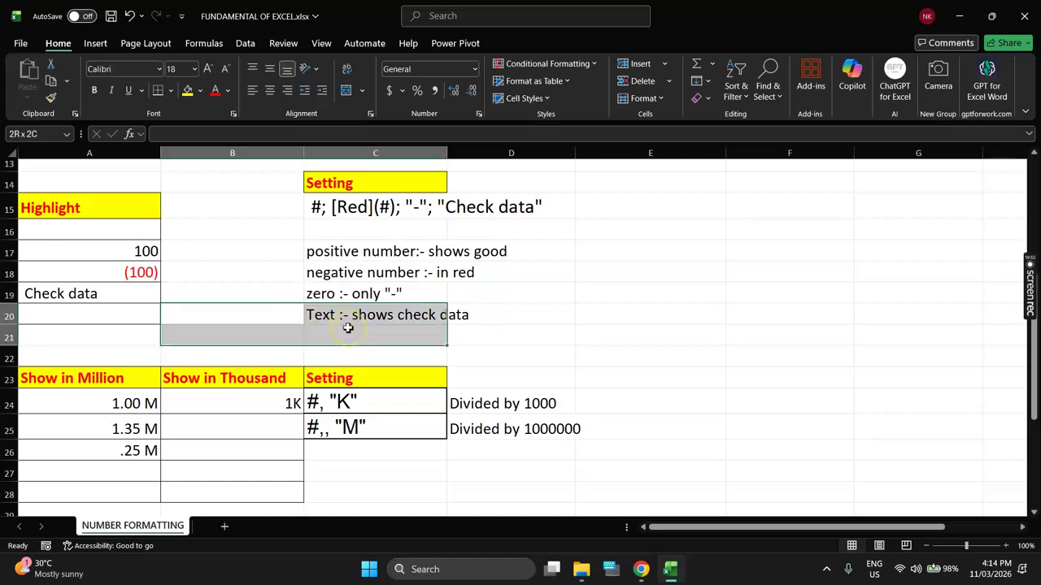
pyautogui.click(333, 224)
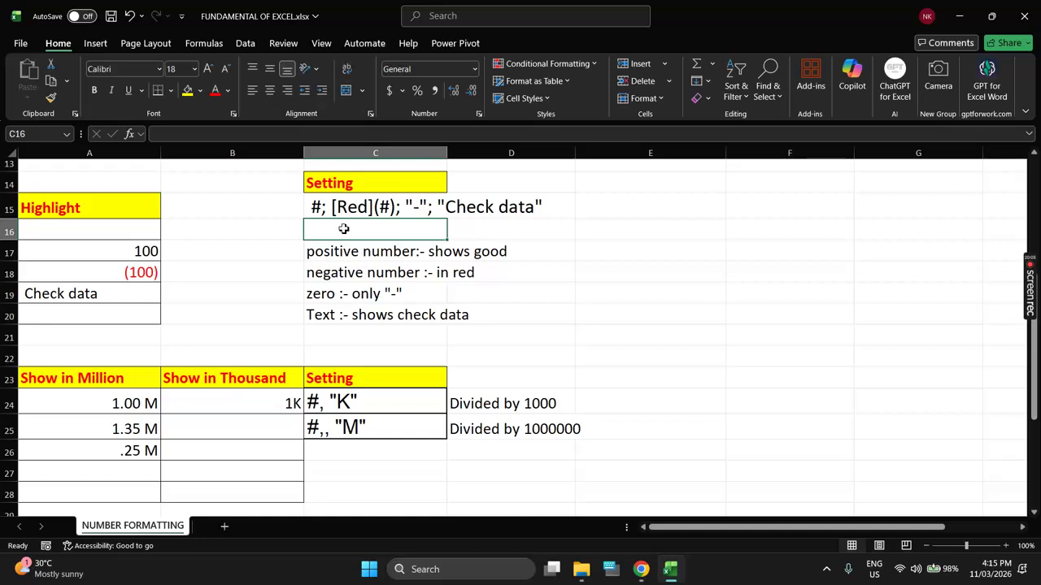
pyautogui.click(667, 253)
pyautogui.write('=')
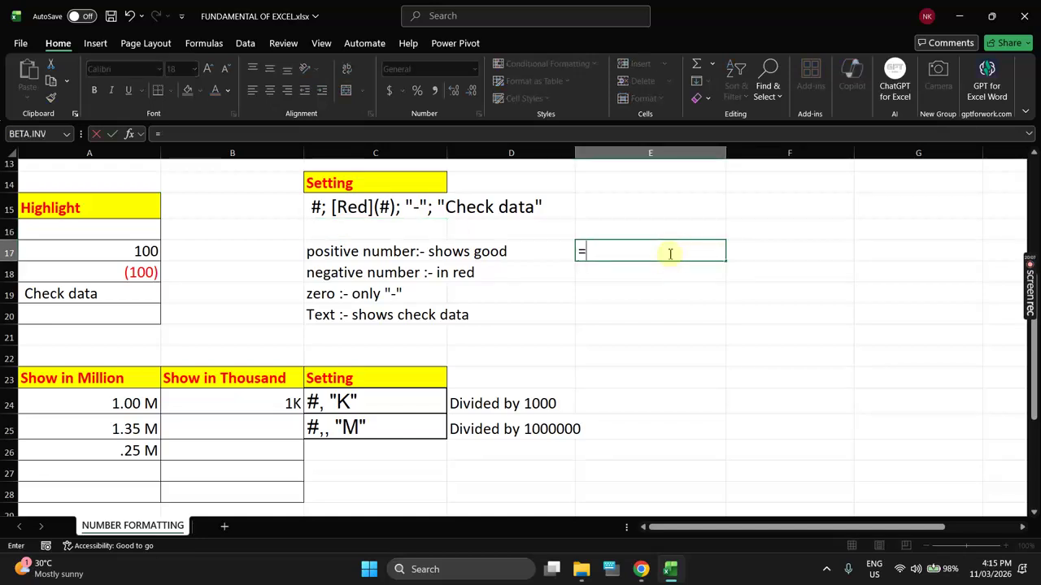
pyautogui.write('vl')
pyautogui.press('Tab')
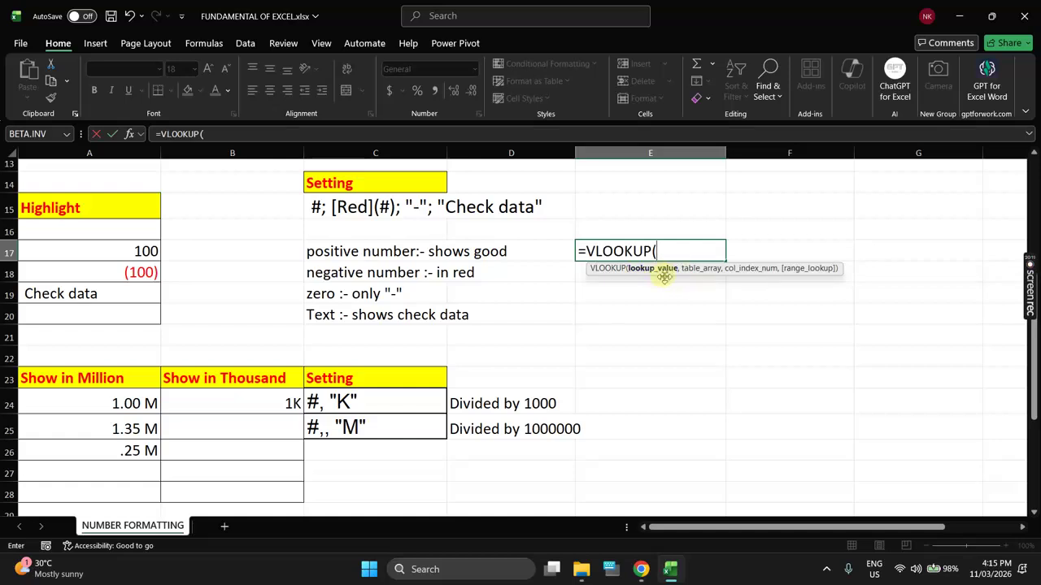
pyautogui.click(530, 312)
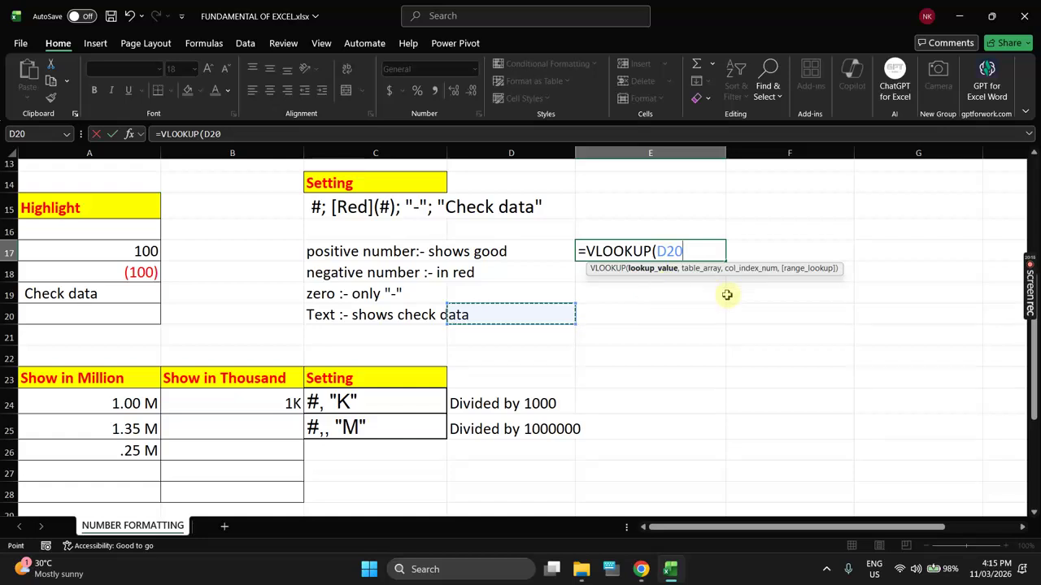
pyautogui.write(',')
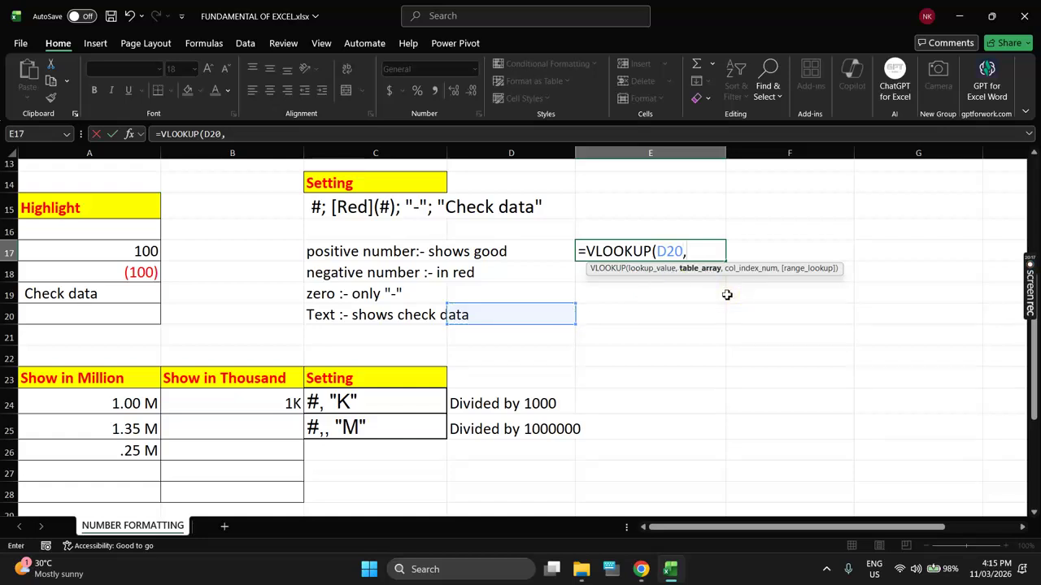
pyautogui.write(',')
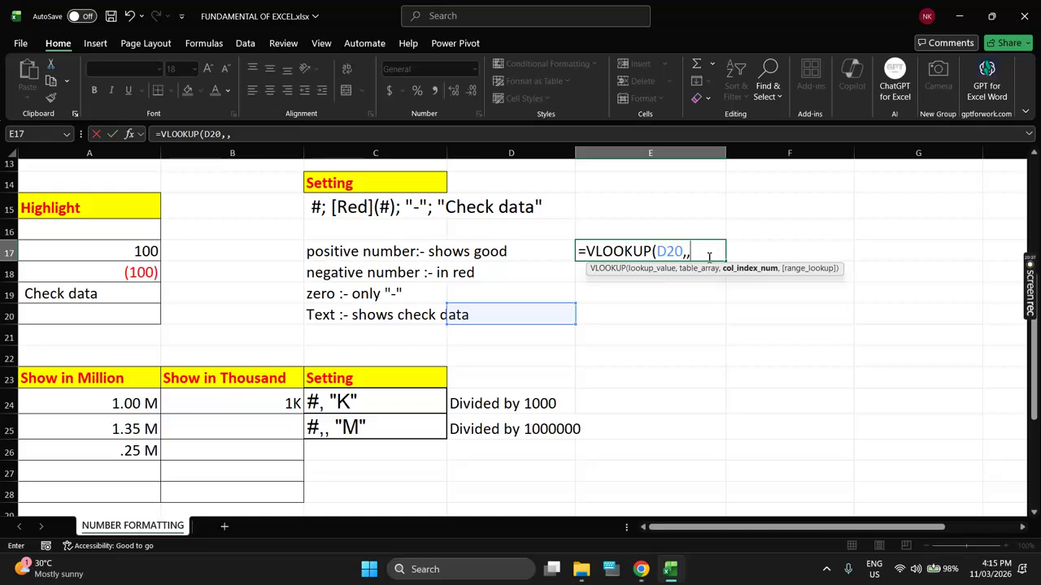
pyautogui.press('Escape')
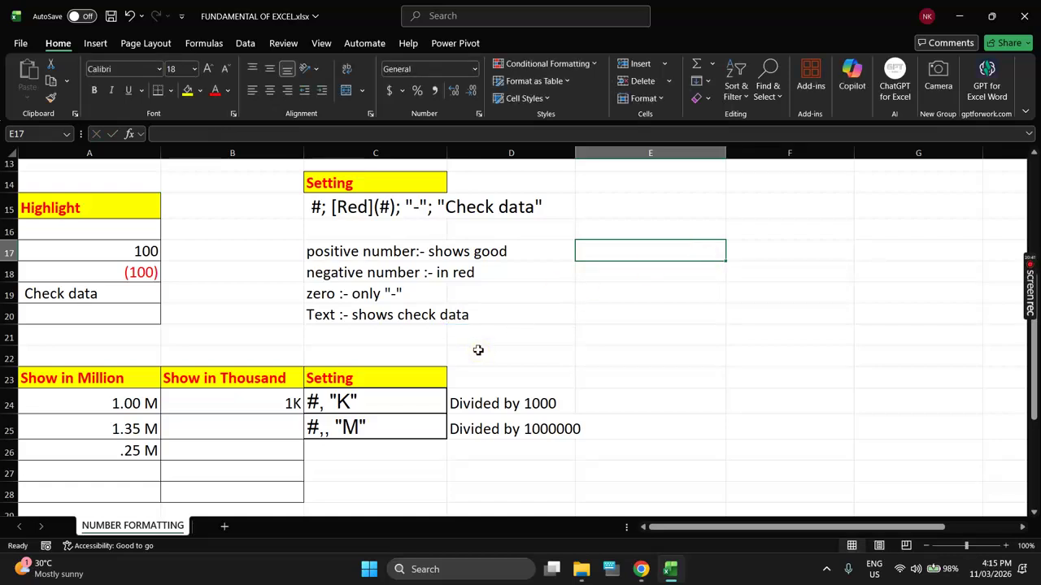
pyautogui.moveTo(276, 401); pyautogui.dragTo(398, 452)
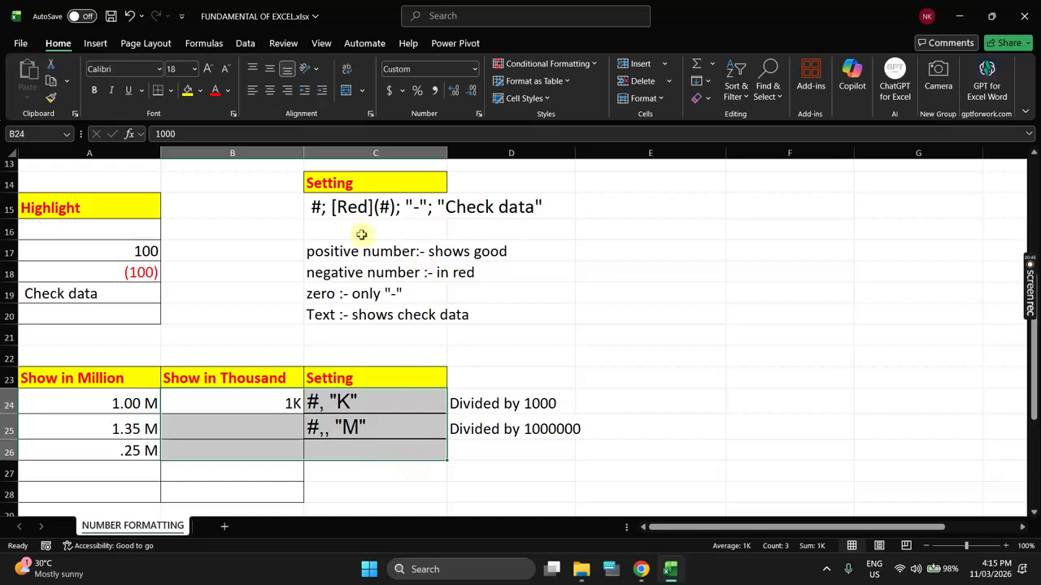
pyautogui.click(313, 206)
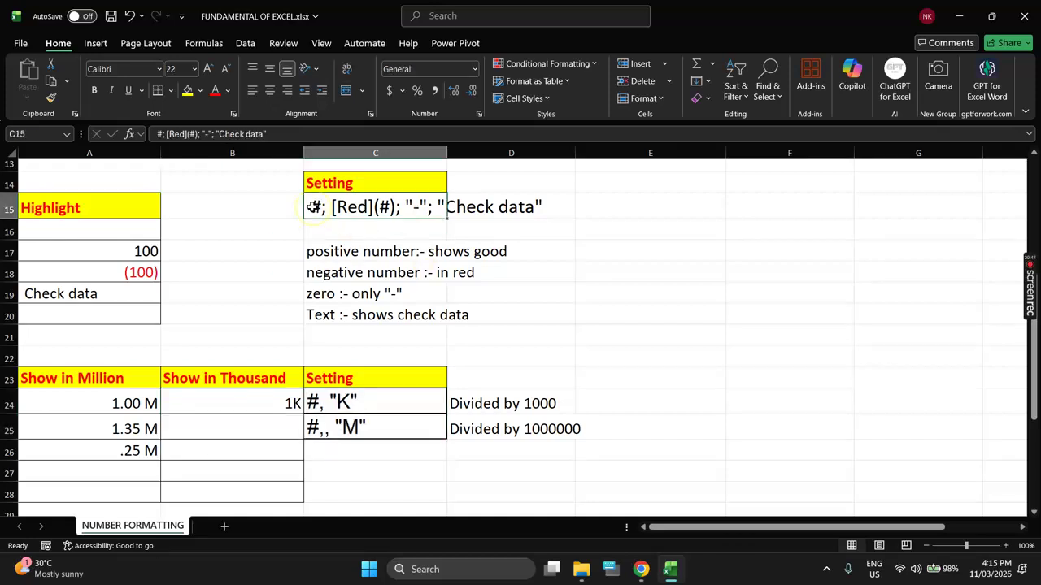
pyautogui.doubleClick(317, 207)
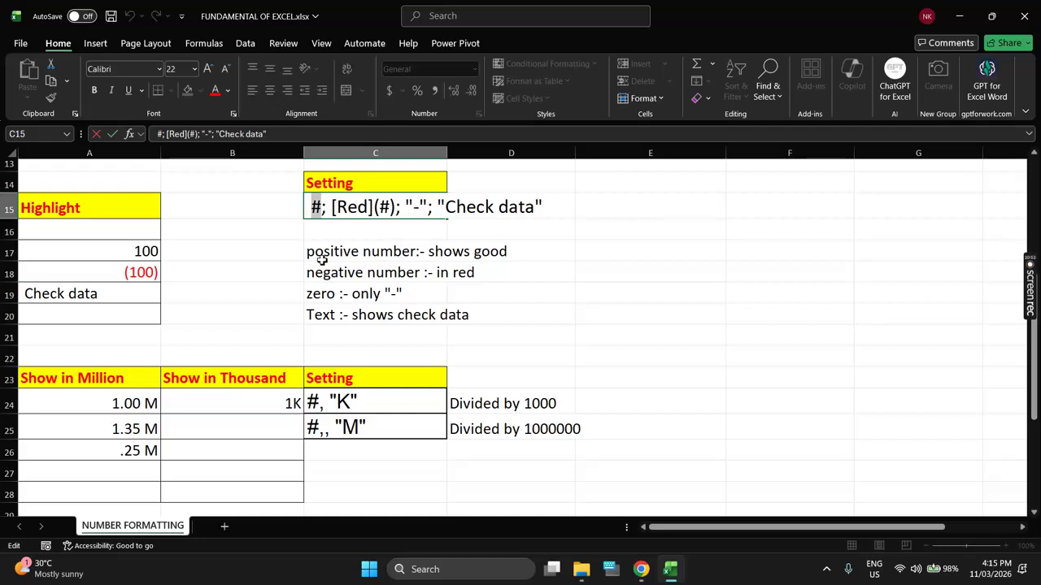
pyautogui.click(327, 208)
pyautogui.moveTo(312, 209); pyautogui.dragTo(321, 210)
pyautogui.moveTo(322, 210); pyautogui.dragTo(504, 213)
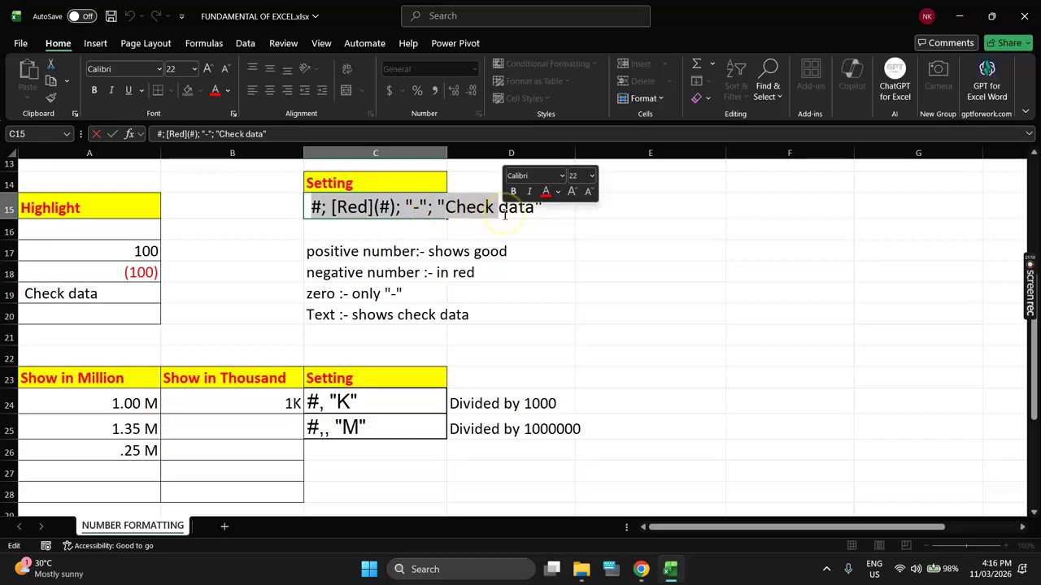
pyautogui.click(341, 209)
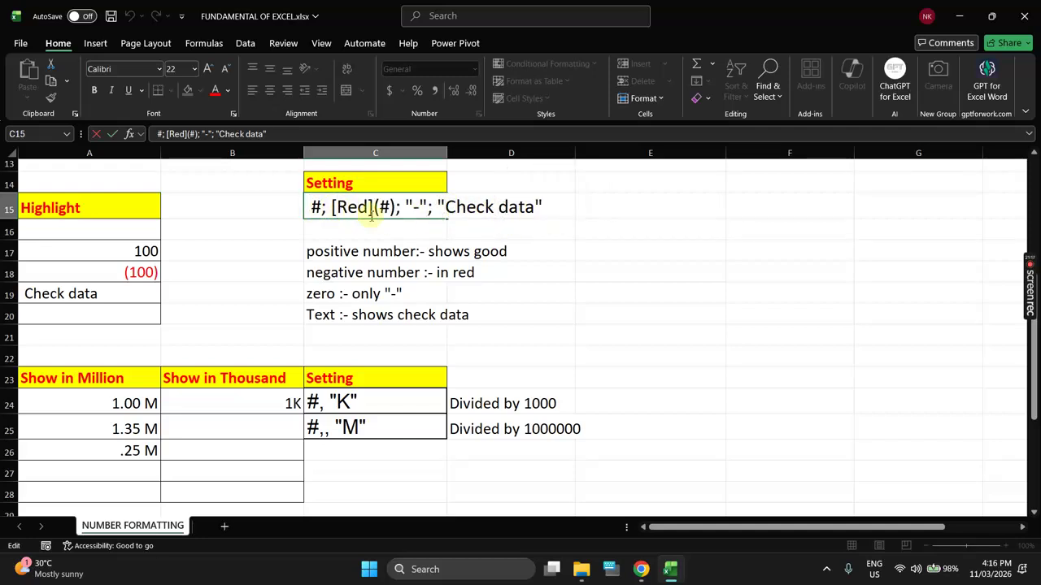
pyautogui.moveTo(379, 209); pyautogui.dragTo(390, 212)
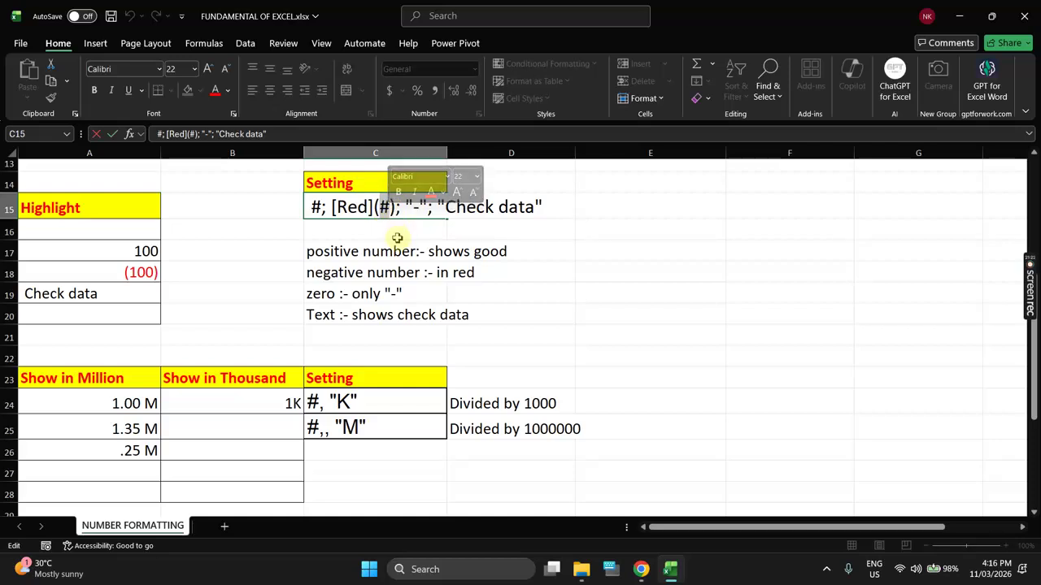
pyautogui.click(397, 238)
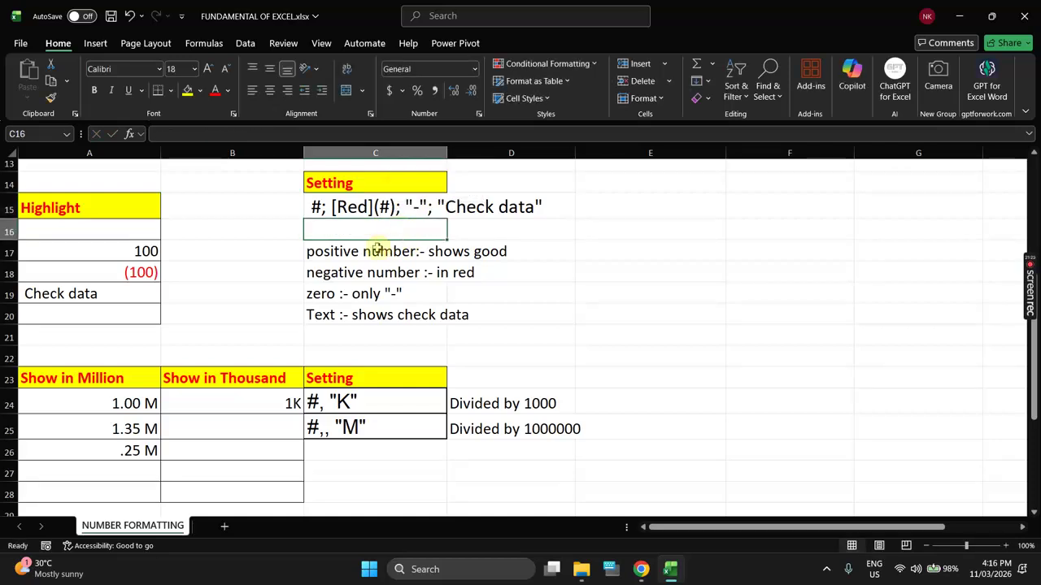
pyautogui.doubleClick(334, 207)
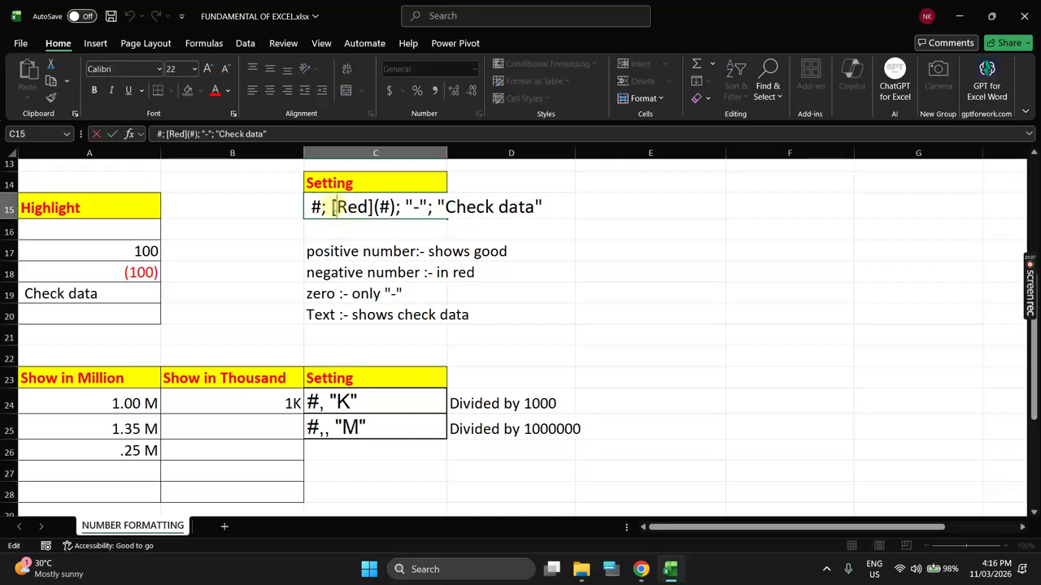
pyautogui.moveTo(335, 208); pyautogui.dragTo(373, 222)
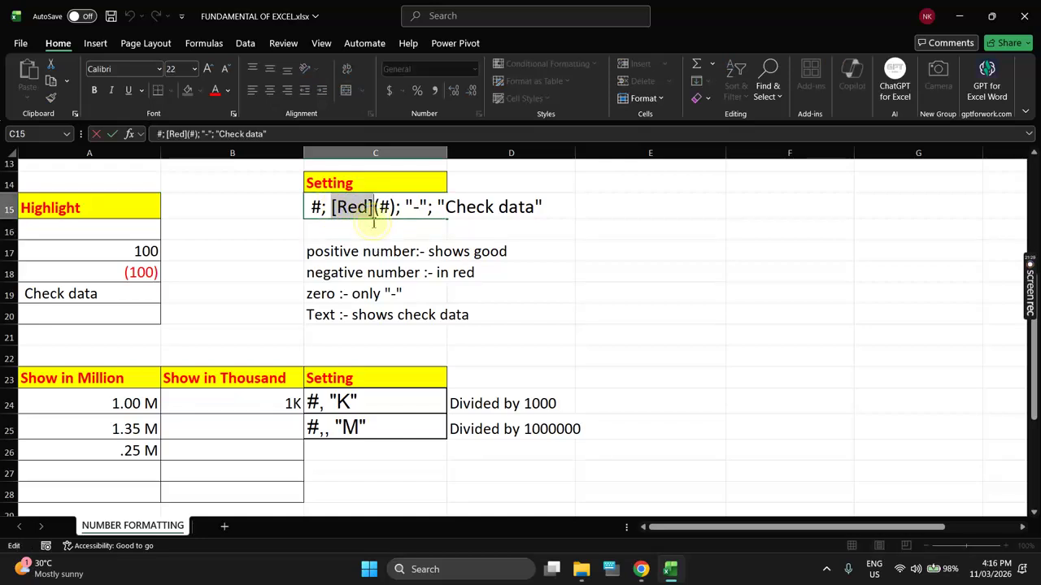
pyautogui.click(387, 227)
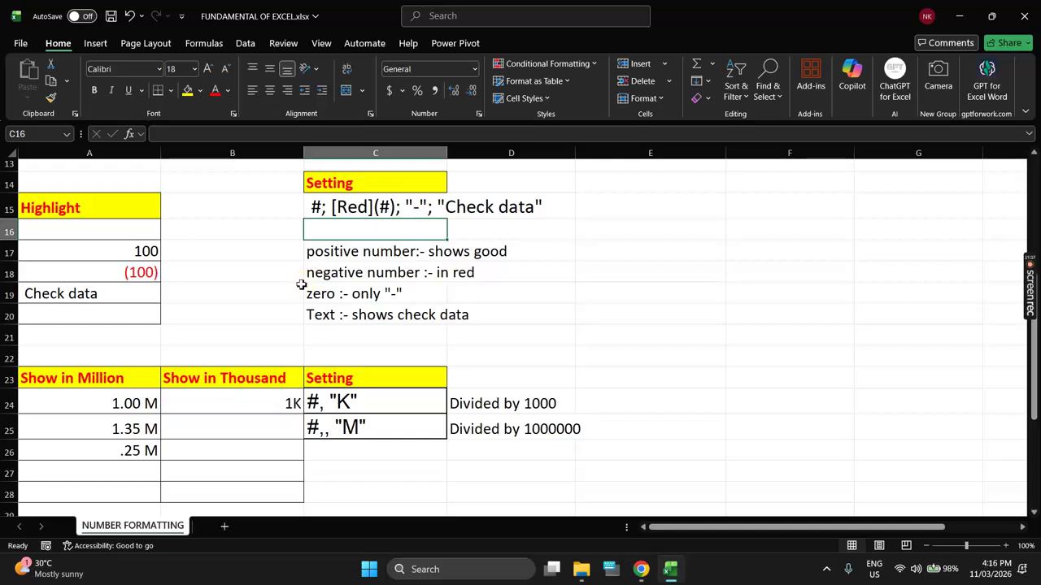
# Step: Enter 0 in A20 so the Highlight format displays it as a dash
pyautogui.click(107, 314)
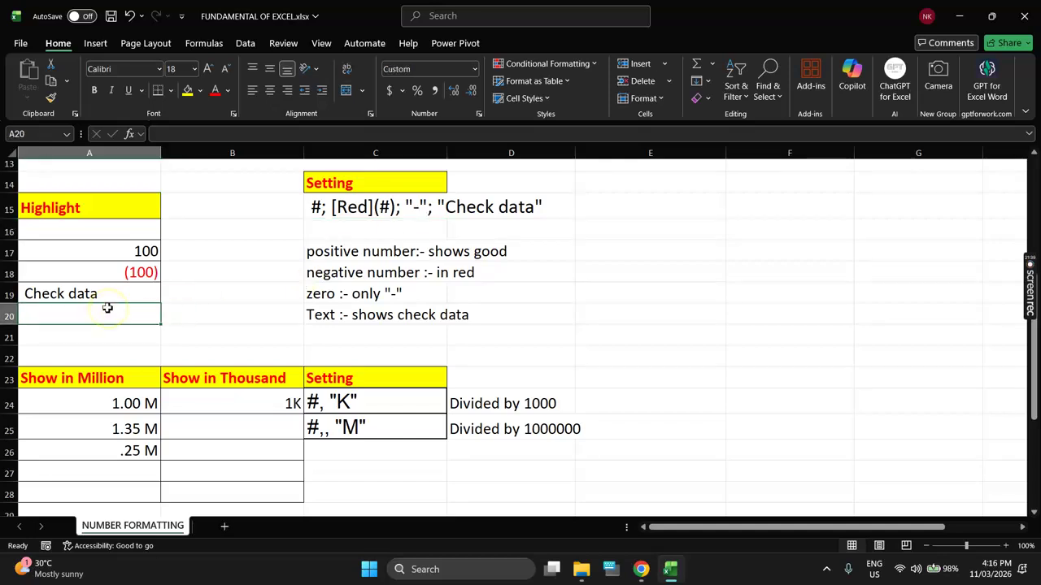
pyautogui.moveTo(132, 322)
pyautogui.mouseDown()
pyautogui.moveTo(218, 367)
pyautogui.moveTo(142, 316)
pyautogui.mouseUp()
pyautogui.write('0')
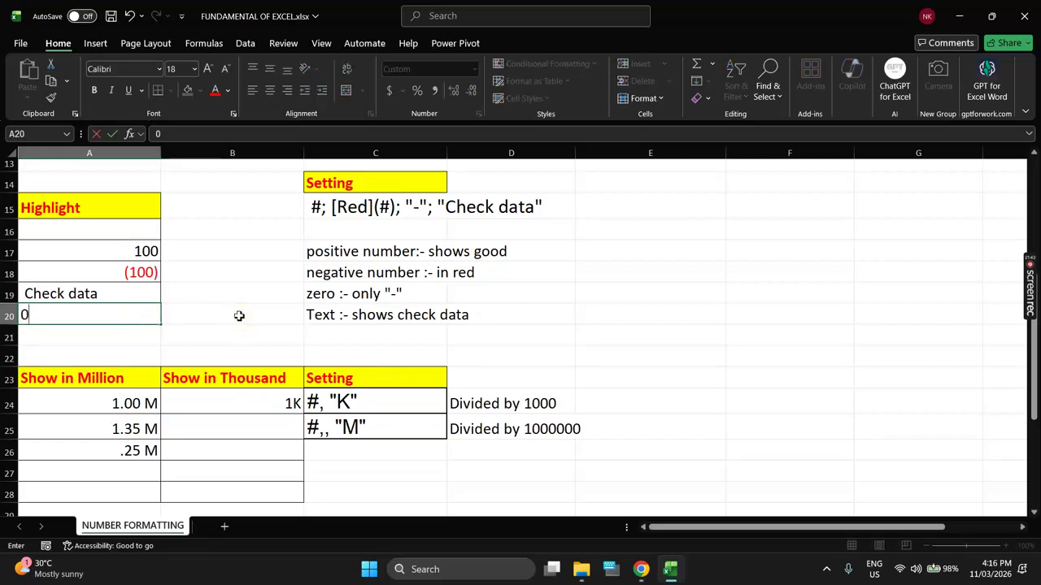
pyautogui.press('Return')
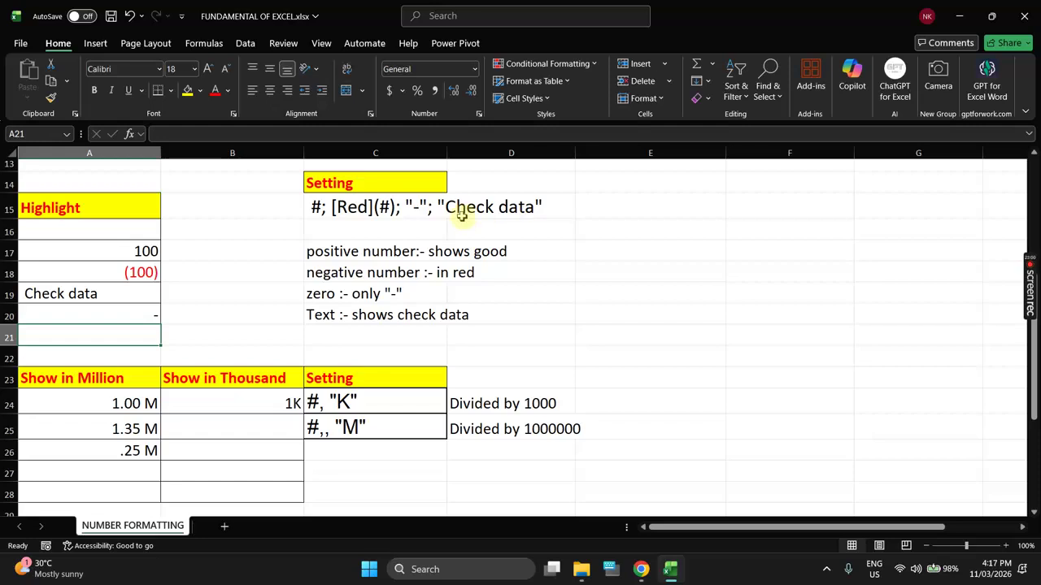
pyautogui.click(463, 212)
# Step: Copy the format code #; [Red](#); "-"; "Check data" from C15, then select E15:E20
pyautogui.click(324, 209)
pyautogui.doubleClick(324, 209)
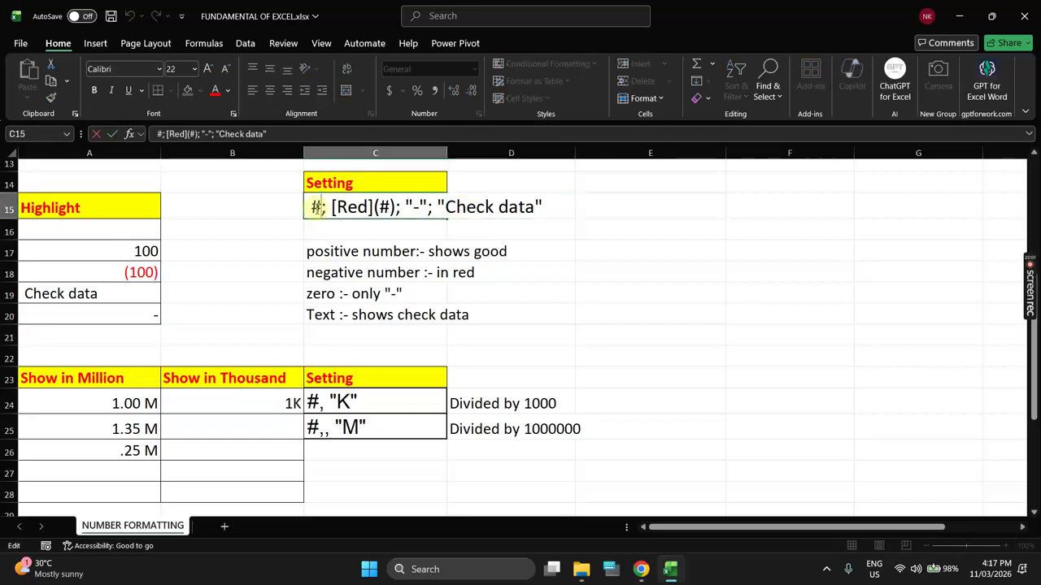
pyautogui.moveTo(311, 210); pyautogui.dragTo(543, 216)
pyautogui.hotkey('ctrl', 'c')
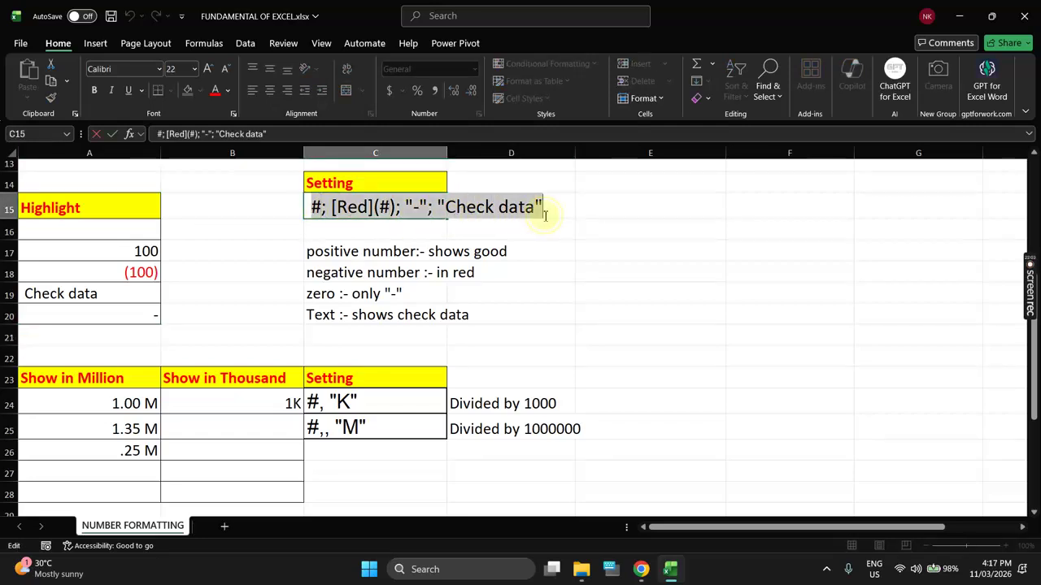
pyautogui.press('Escape')
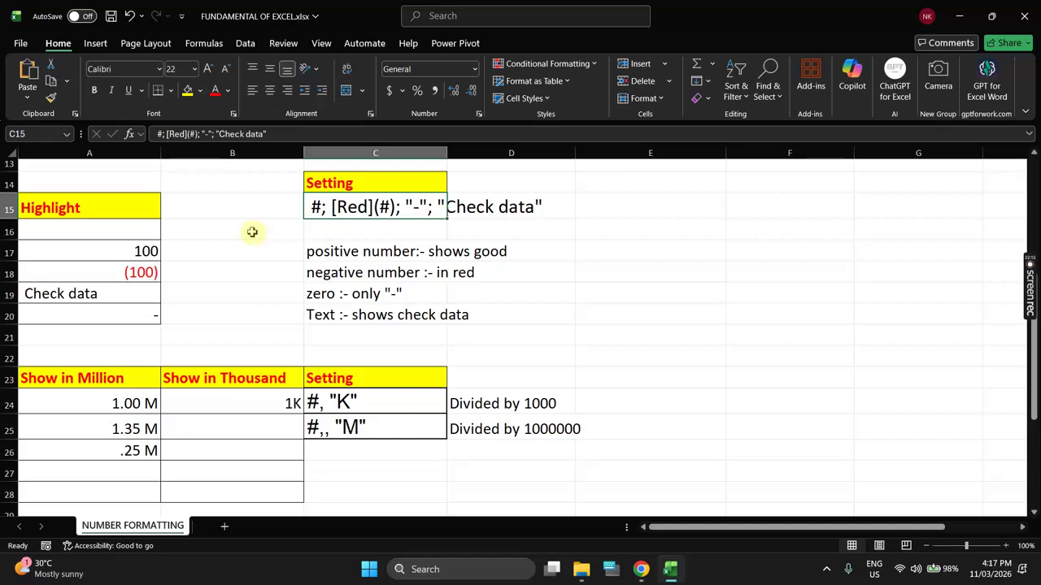
pyautogui.moveTo(627, 216); pyautogui.dragTo(642, 314)
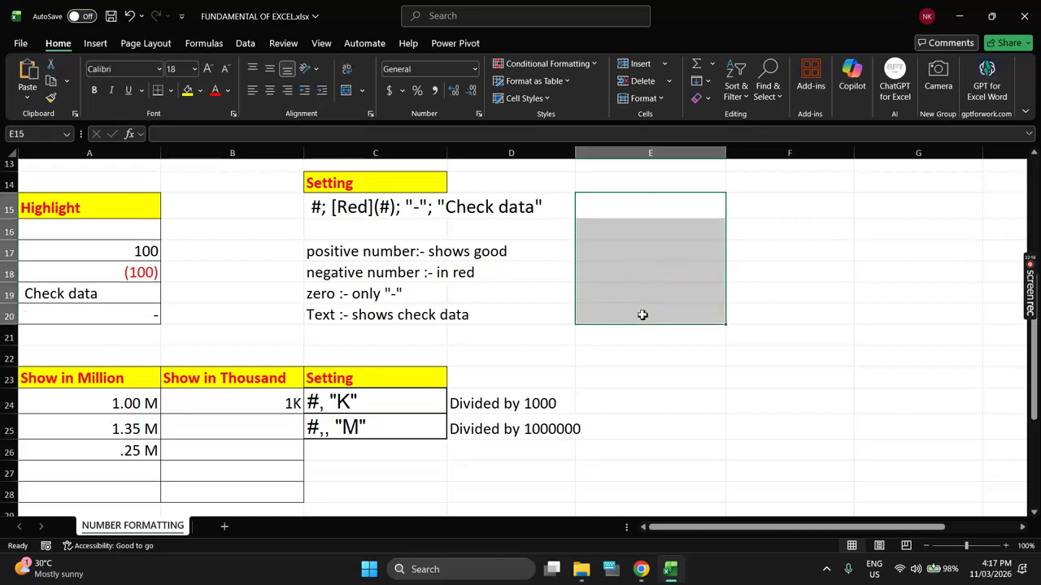
# Step: Replace General with the pasted custom code #; [Red](#); "-"; "Check data" for E15:E20
pyautogui.hotkey('ctrl', '1')
pyautogui.click(658, 274)
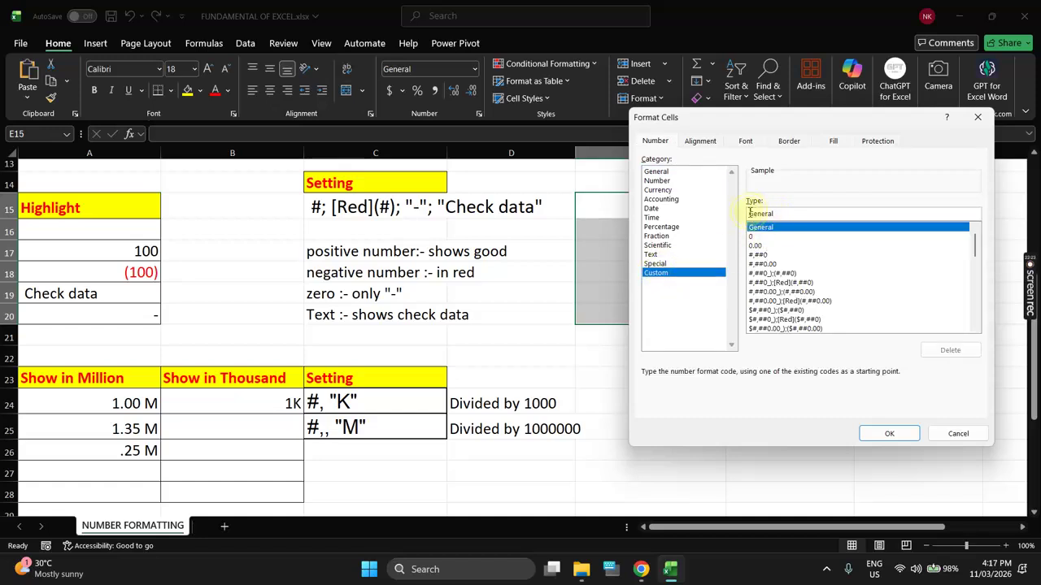
pyautogui.moveTo(780, 215); pyautogui.dragTo(742, 213)
pyautogui.press('BackSpace')
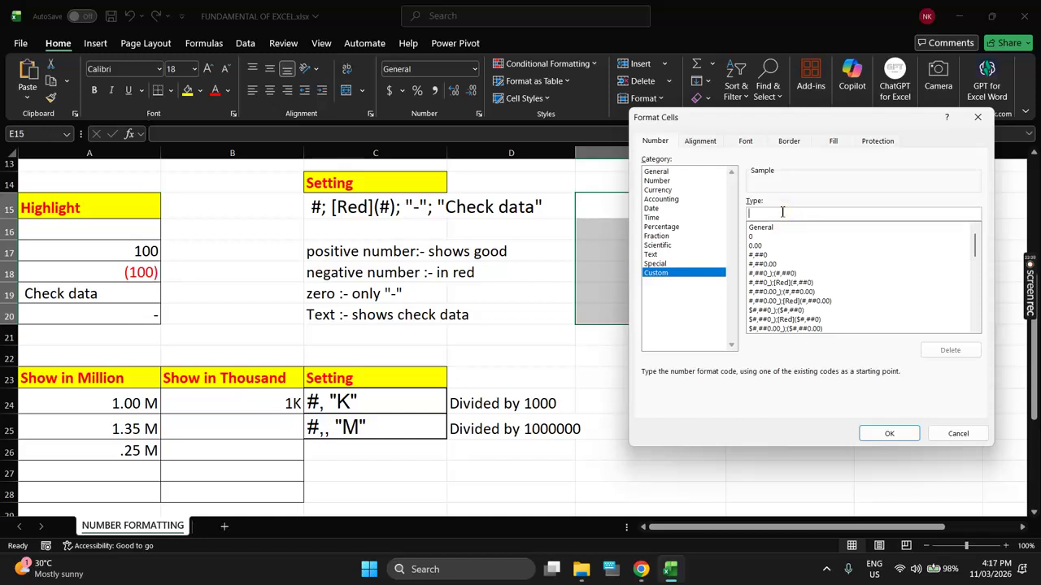
pyautogui.hotkey('ctrl', 'v')
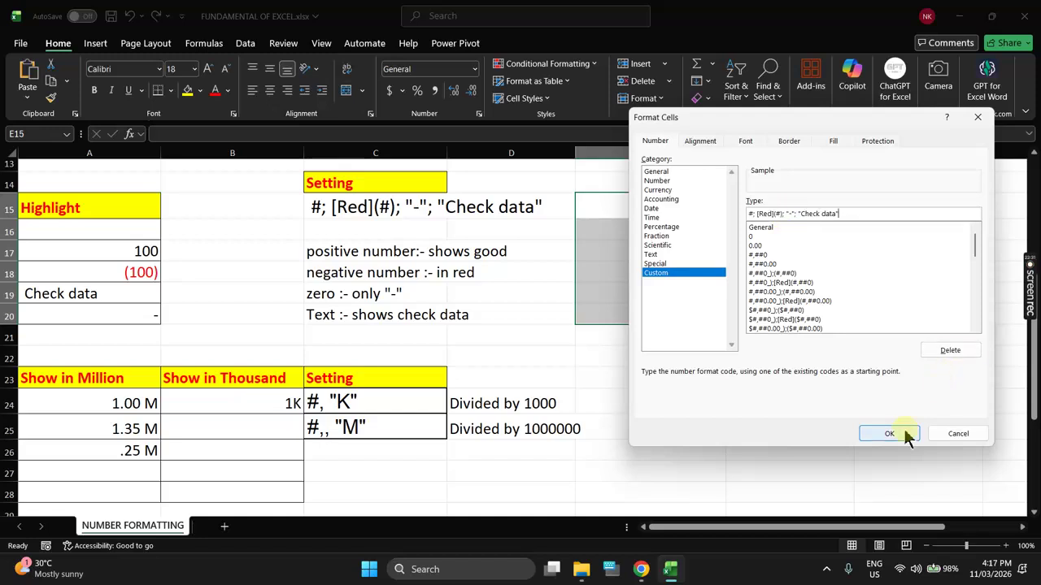
pyautogui.click(889, 434)
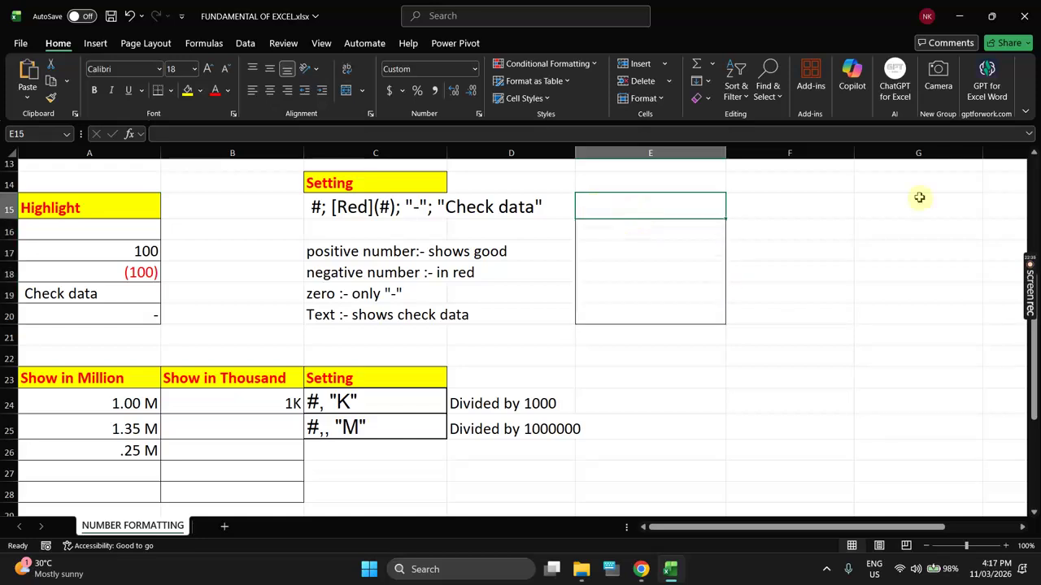
# Step: Enter 250, -20, 30, 35, 0 and the text 252fgfg into E15 through E20
pyautogui.write('250')
pyautogui.press('Return')
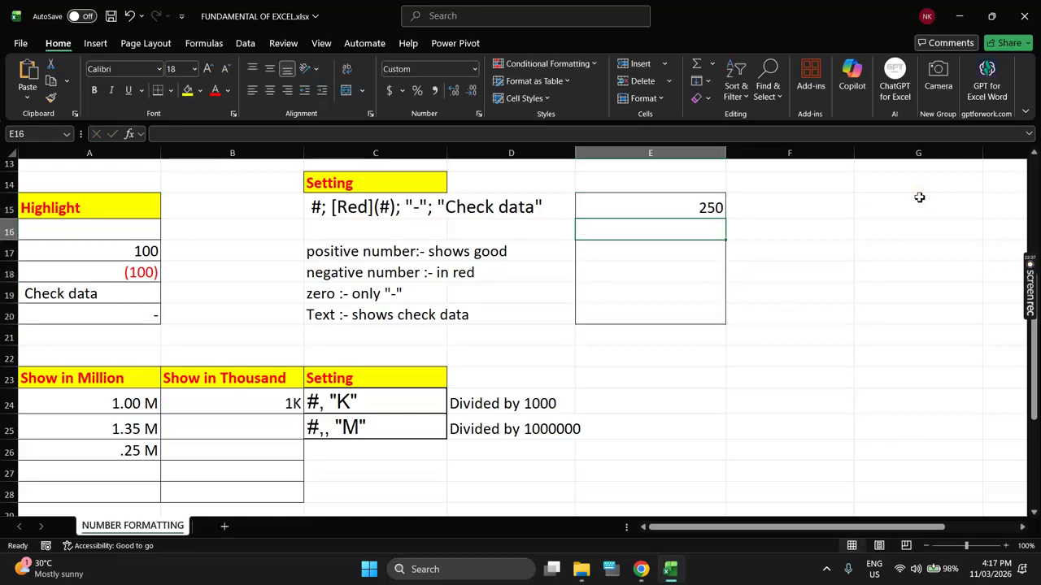
pyautogui.write('-20')
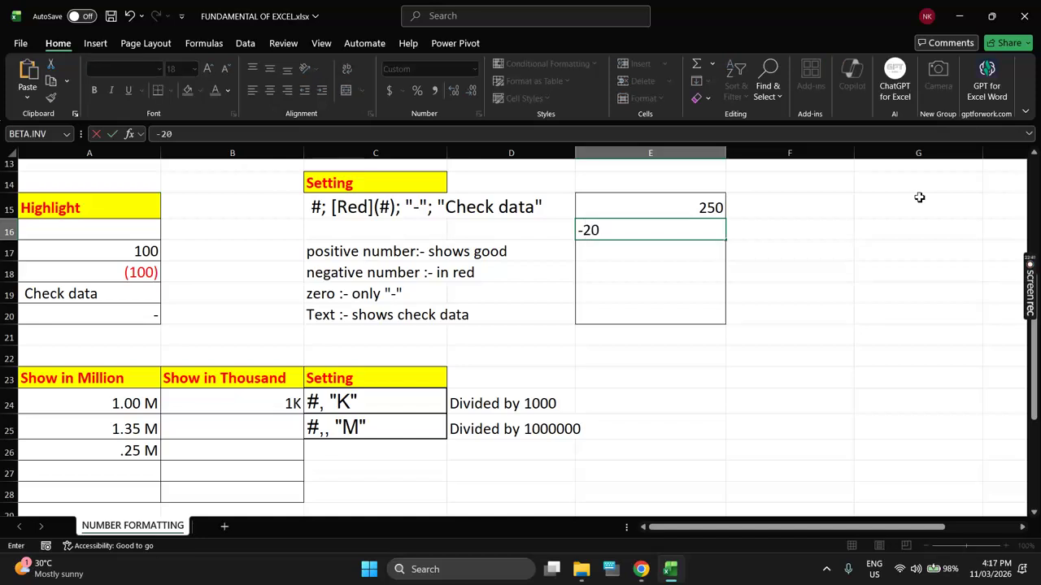
pyautogui.press('Return')
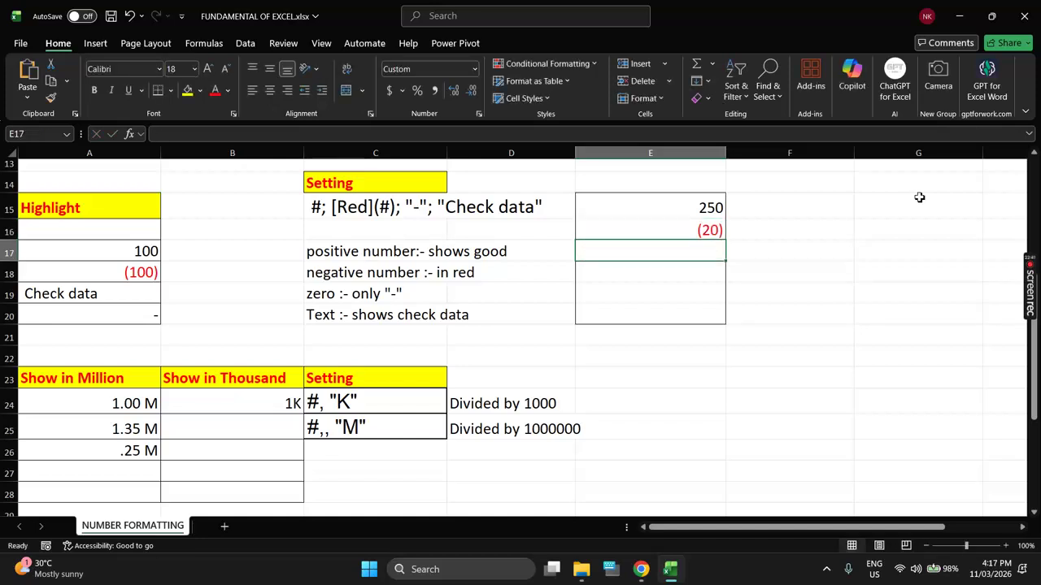
pyautogui.write('30')
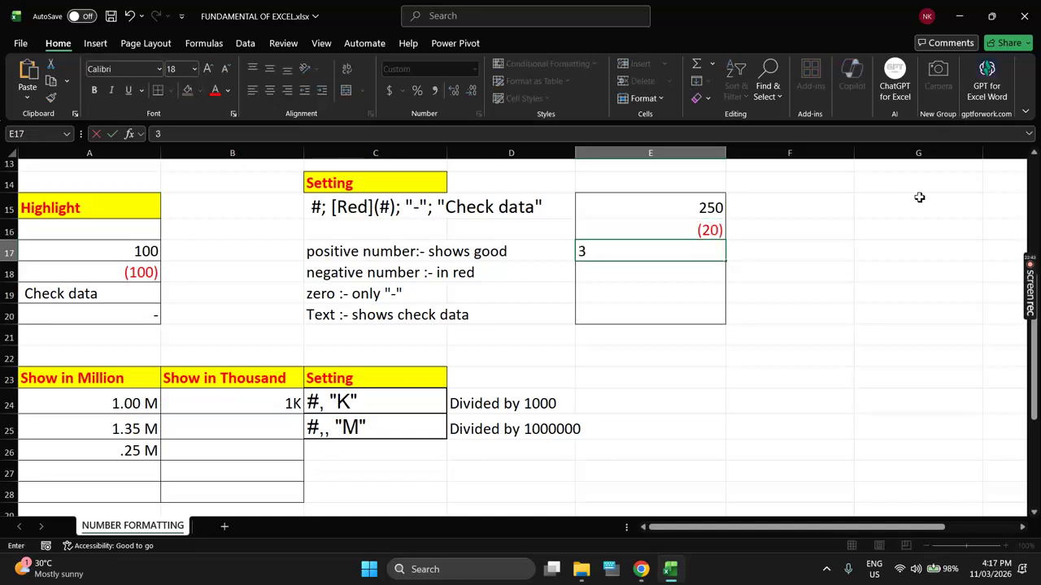
pyautogui.press('Return')
pyautogui.write('35')
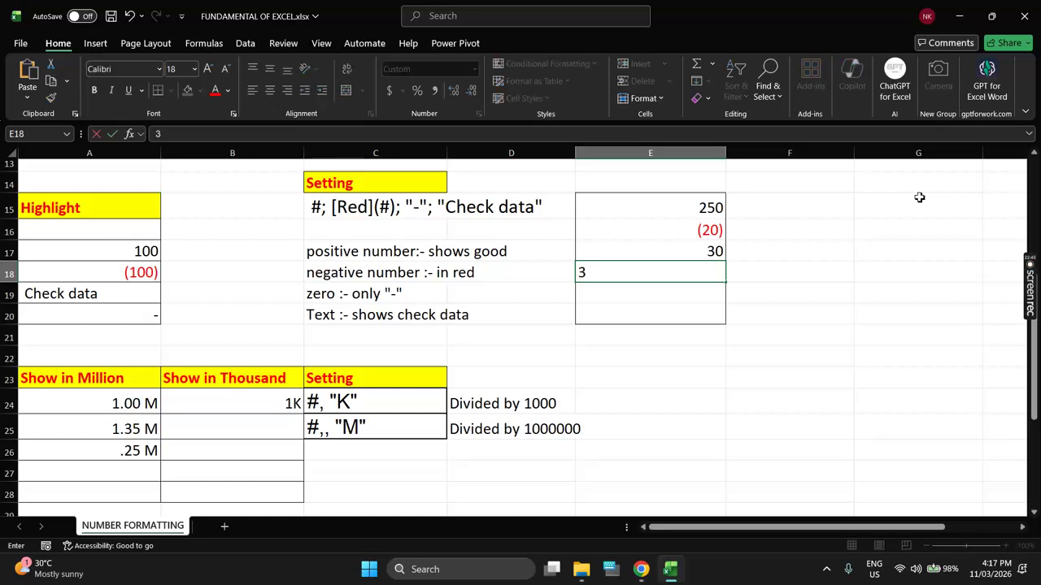
pyautogui.press('Return')
pyautogui.write('0')
pyautogui.press('Return')
pyautogui.write('252fgfg')
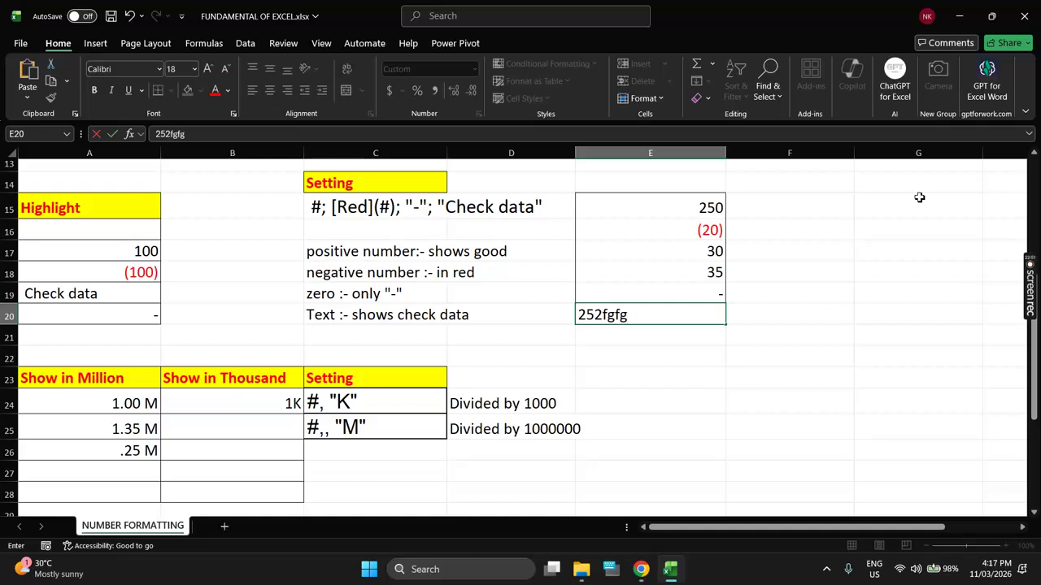
pyautogui.press('Return')
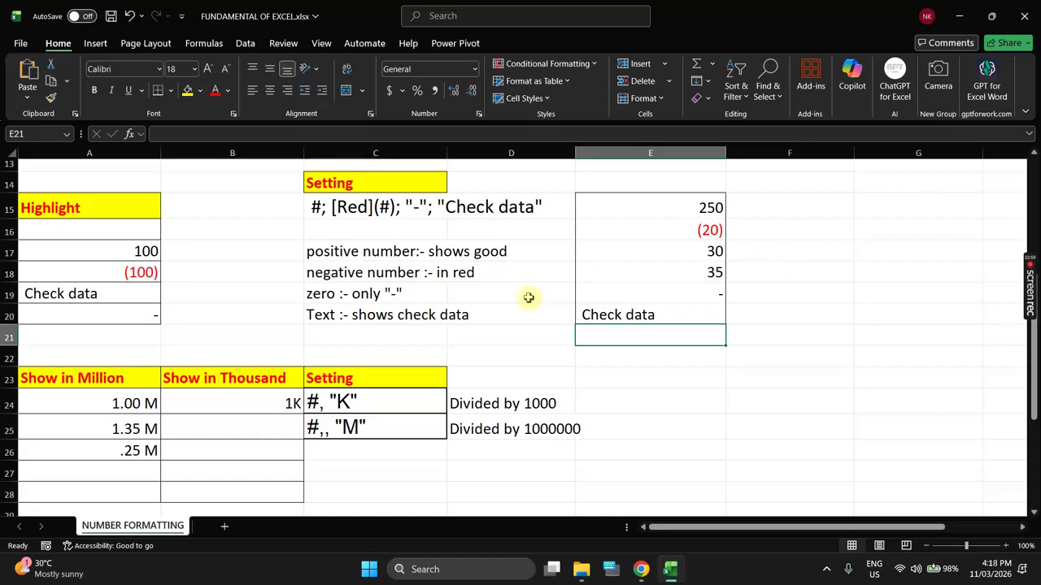
# Step: Inspect the K and M scaling codes in C24 and C25, then scroll to the Hide/Unhide Data table
pyautogui.scroll(-3, 235, 363)
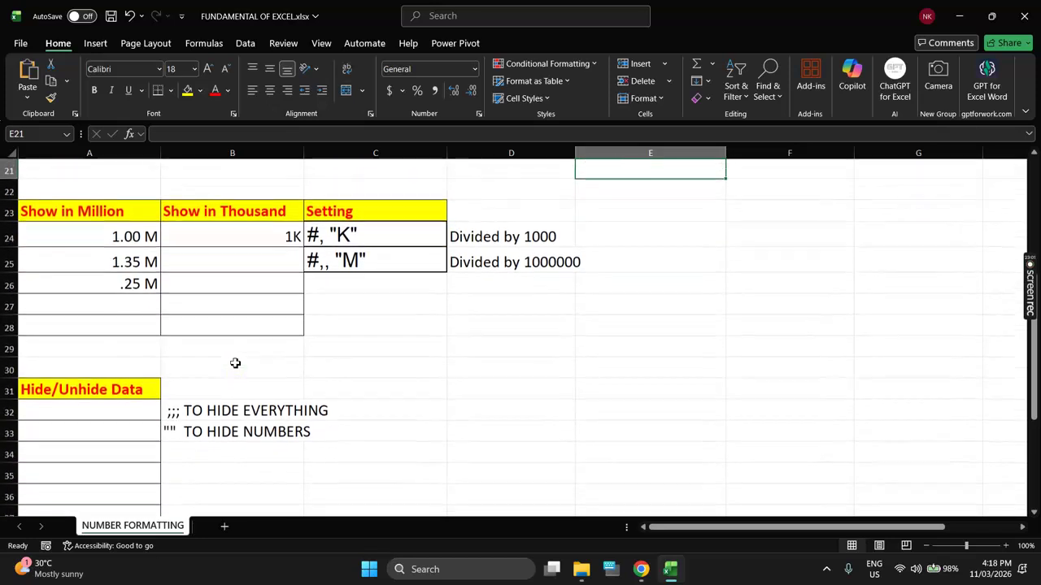
pyautogui.click(373, 220)
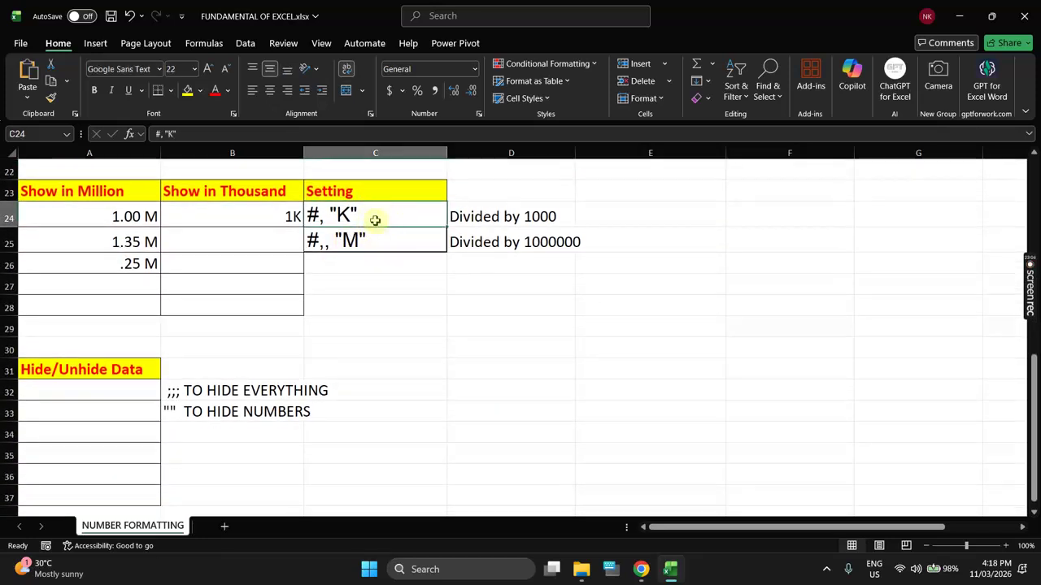
pyautogui.click(375, 241)
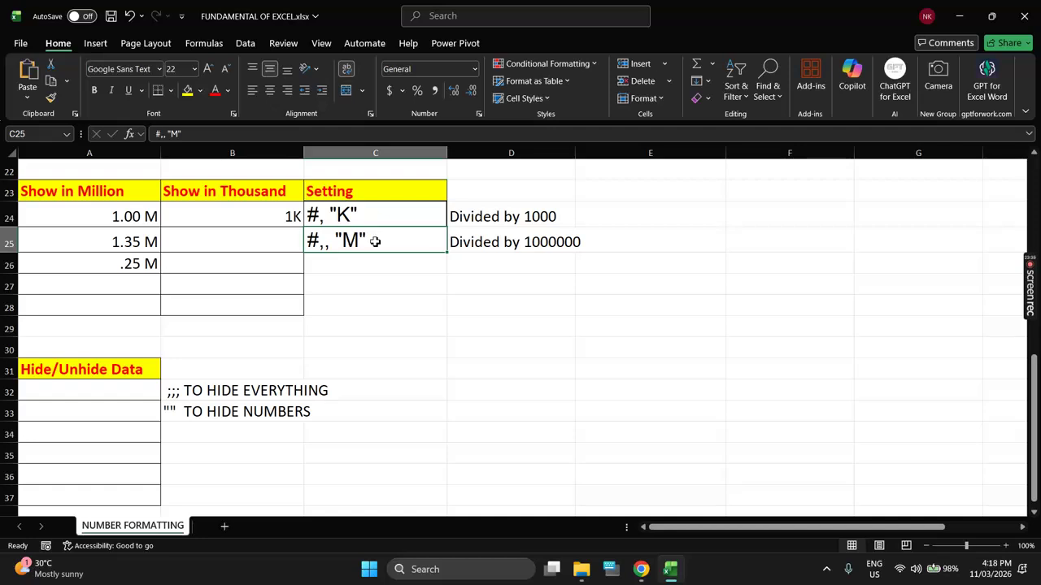
pyautogui.scroll(3, 477, 267)
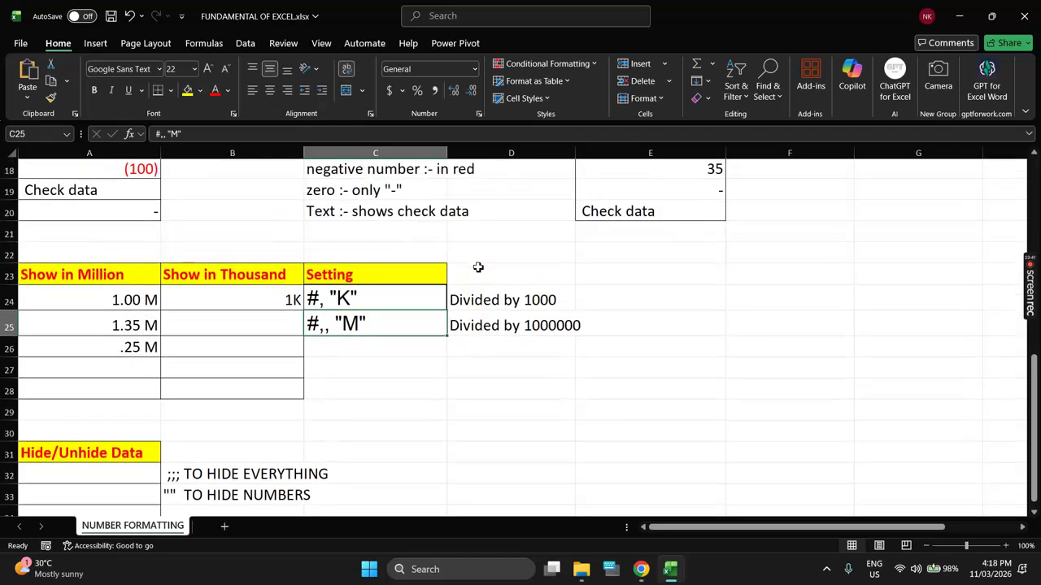
pyautogui.scroll(1, 423, 237)
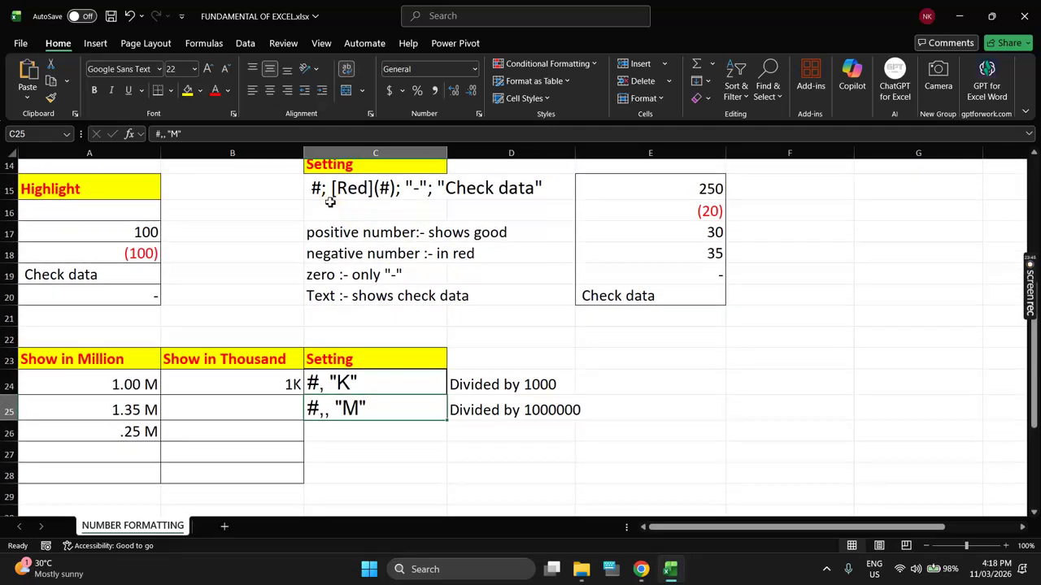
pyautogui.scroll(-3, 398, 253)
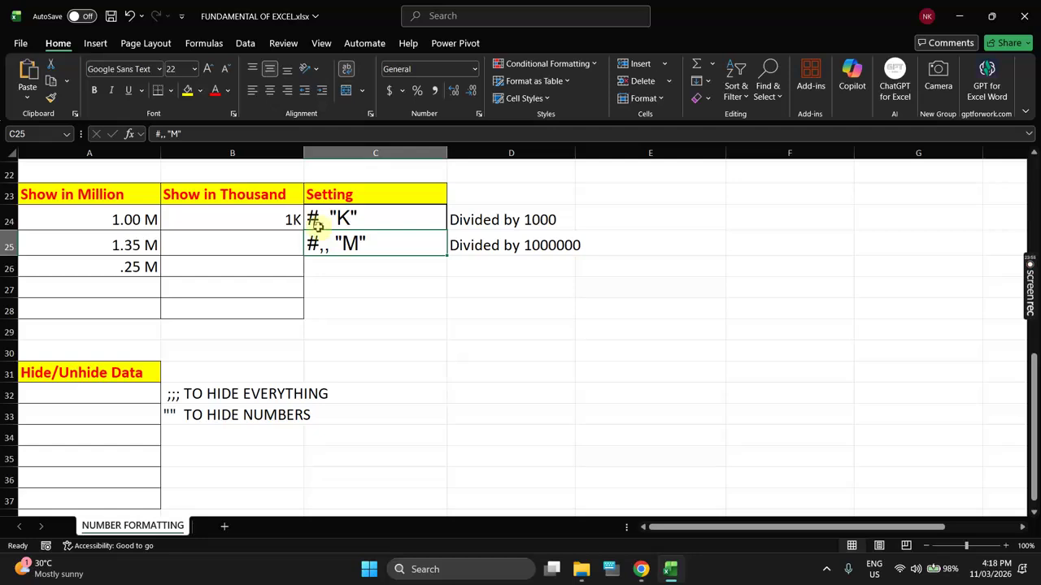
pyautogui.doubleClick(310, 219)
pyautogui.moveTo(307, 220); pyautogui.dragTo(318, 219)
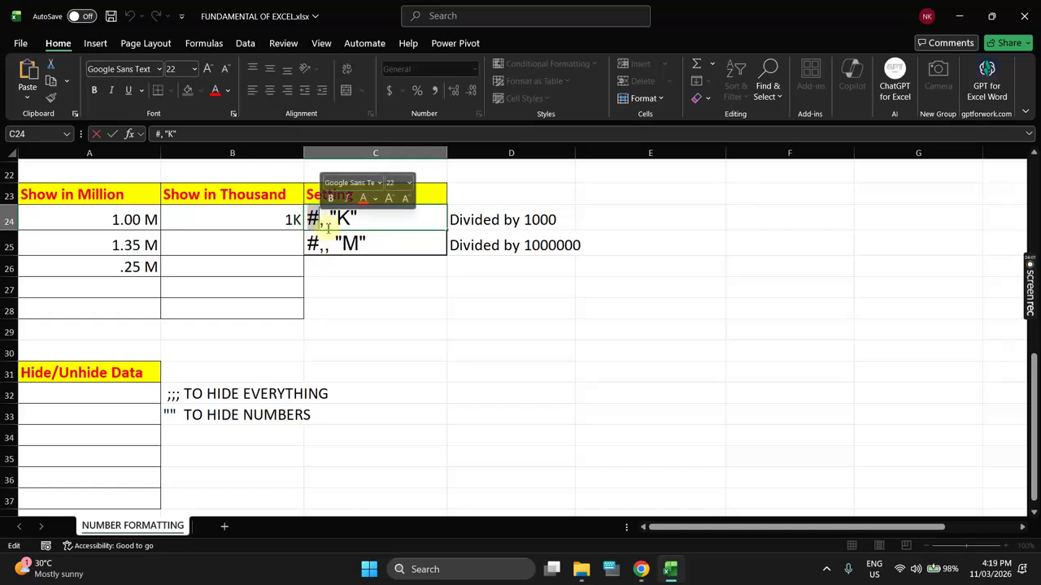
pyautogui.click(325, 223)
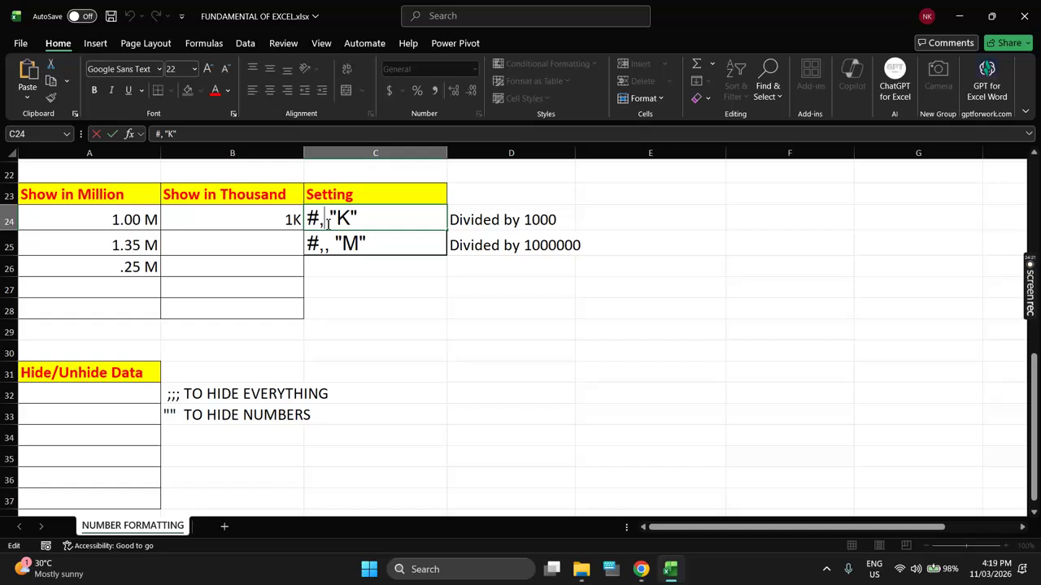
pyautogui.moveTo(669, 209); pyautogui.dragTo(672, 289)
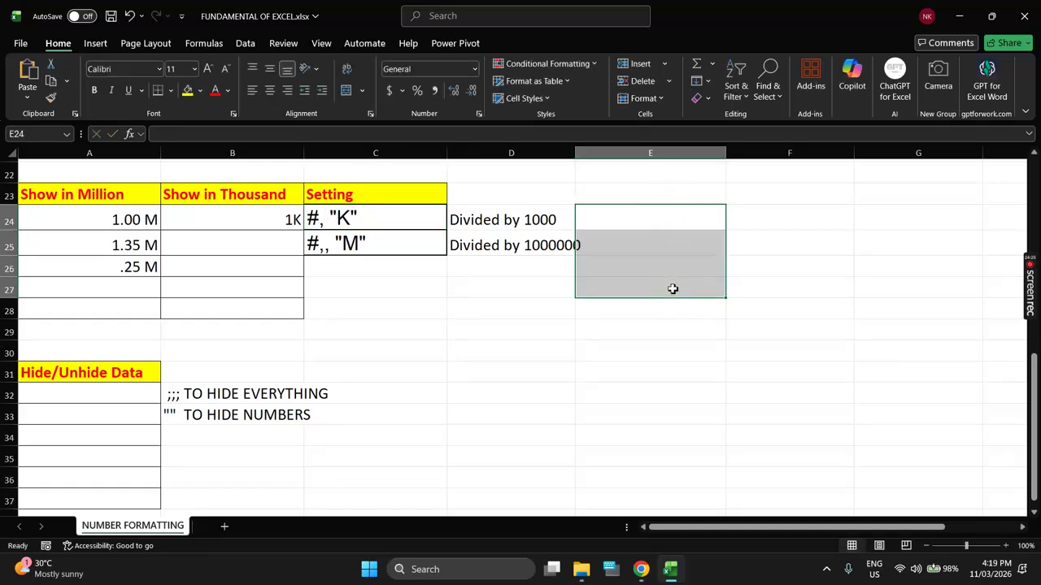
# Step: Apply the custom #,"K" thousands format to E24 downward and start entering 15000 in E24
pyautogui.hotkey('ctrl', '1')
pyautogui.click(661, 272)
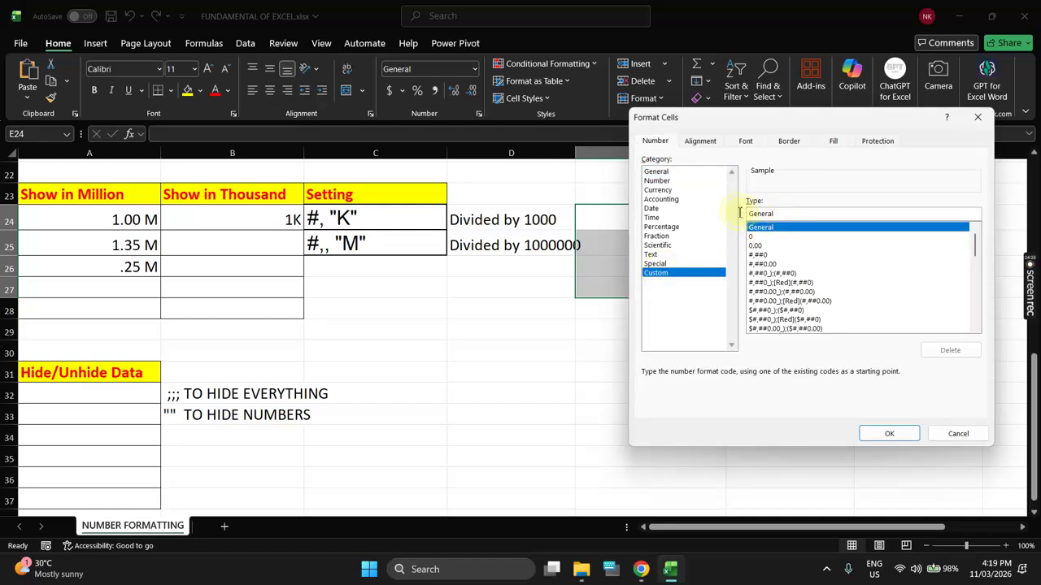
pyautogui.press('BackSpace')
pyautogui.press('BackSpace')
pyautogui.press('BackSpace')
pyautogui.press('BackSpace')
pyautogui.press('BackSpace')
pyautogui.press('BackSpace')
pyautogui.press('BackSpace')
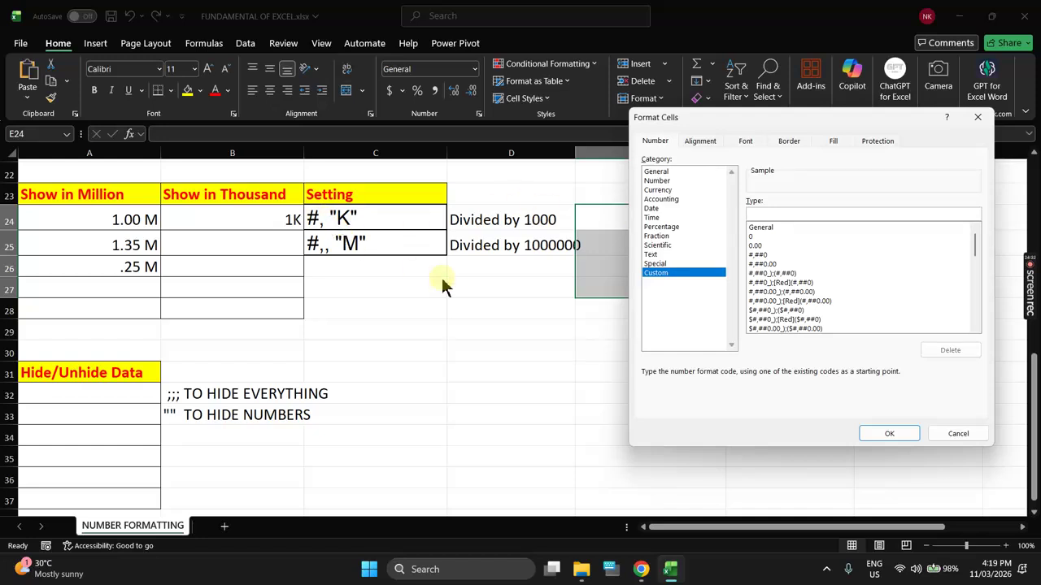
pyautogui.write('#,')
pyautogui.write('"K"')
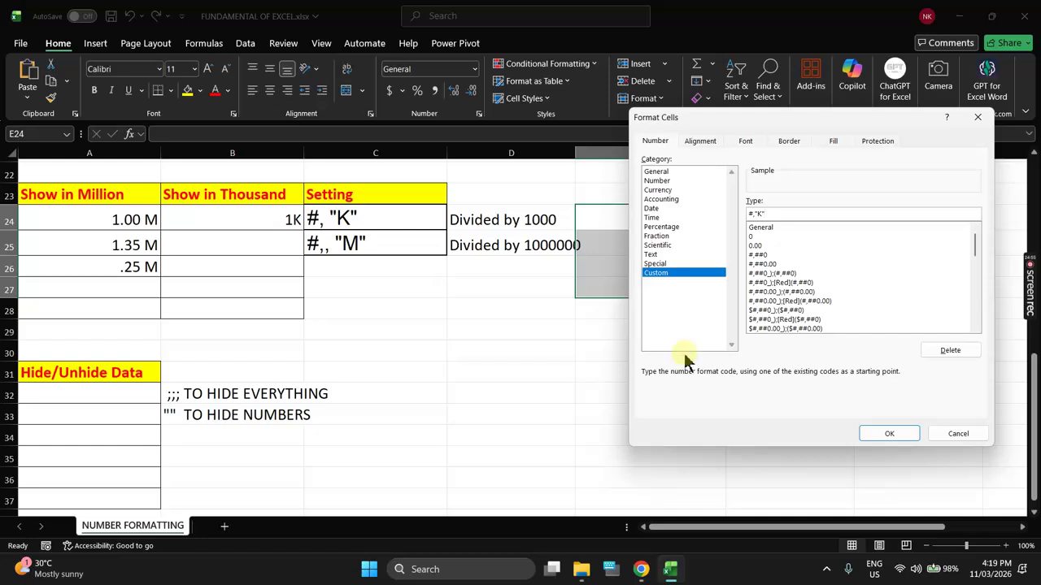
pyautogui.click(879, 437)
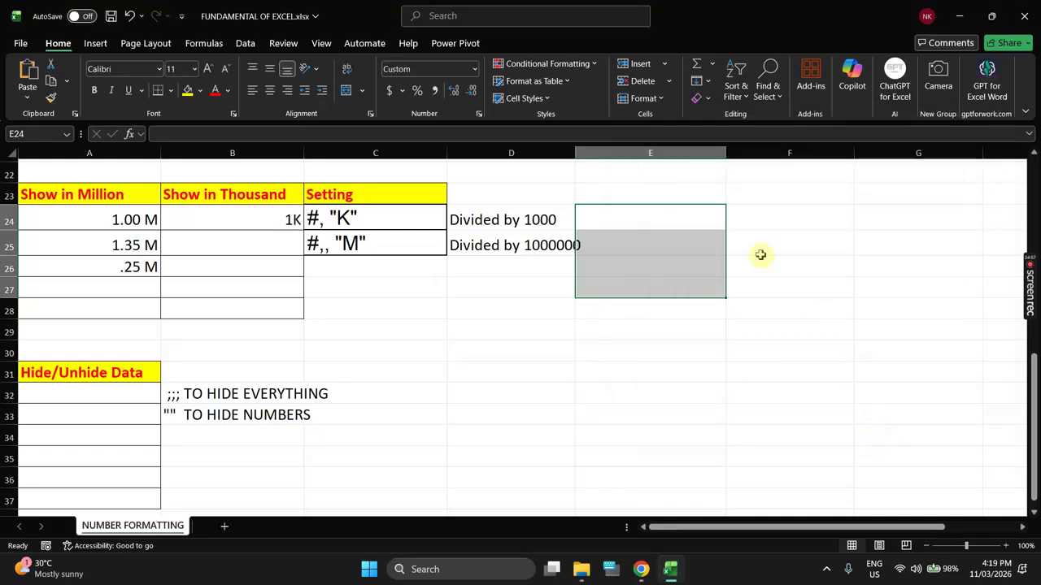
pyautogui.moveTo(688, 221); pyautogui.dragTo(873, 214)
pyautogui.write('15000')
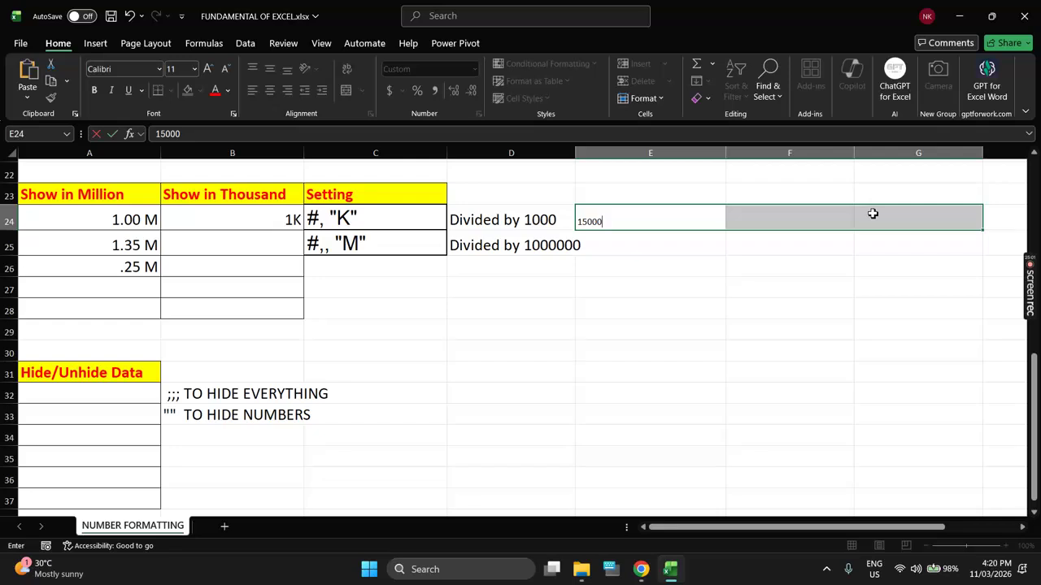
# Step: Enlarge E24's font to 18 points and enter 15000 so it shows 15K
pyautogui.press('Escape')
pyautogui.click(653, 217)
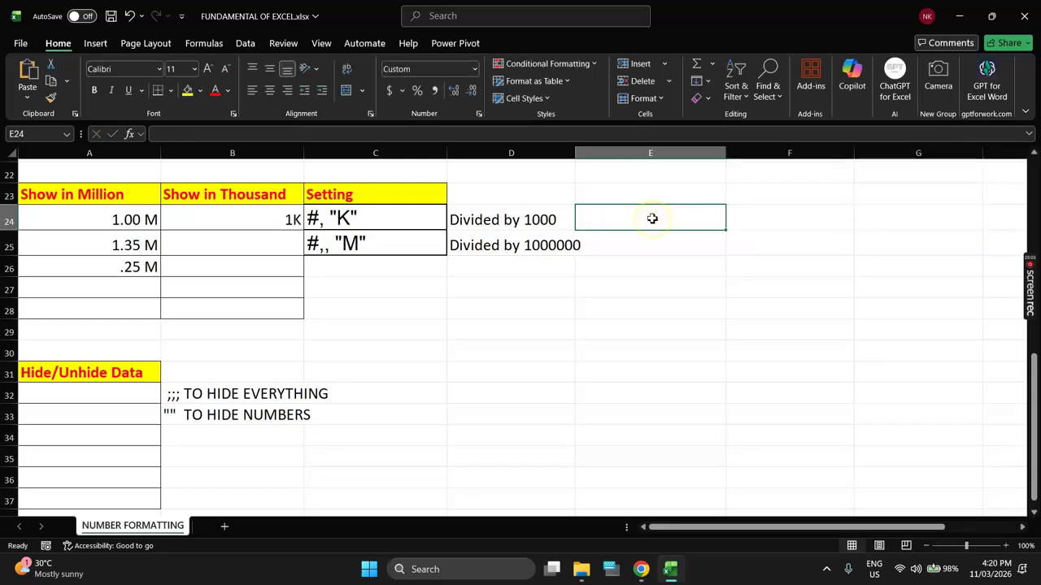
pyautogui.click(208, 68)
pyautogui.click(208, 69)
pyautogui.click(208, 68)
pyautogui.click(208, 68)
pyautogui.write('15000')
pyautogui.press('Return')
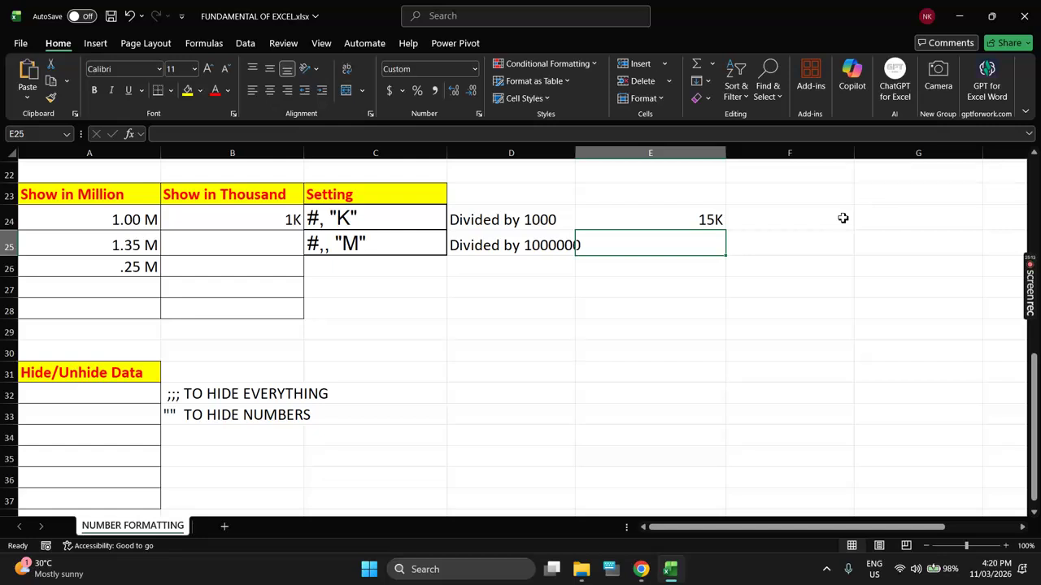
# Step: Recheck that E24:E25 still carry the #,"K" thousands format
pyautogui.moveTo(681, 221); pyautogui.dragTo(685, 243)
pyautogui.hotkey('ctrl', '1')
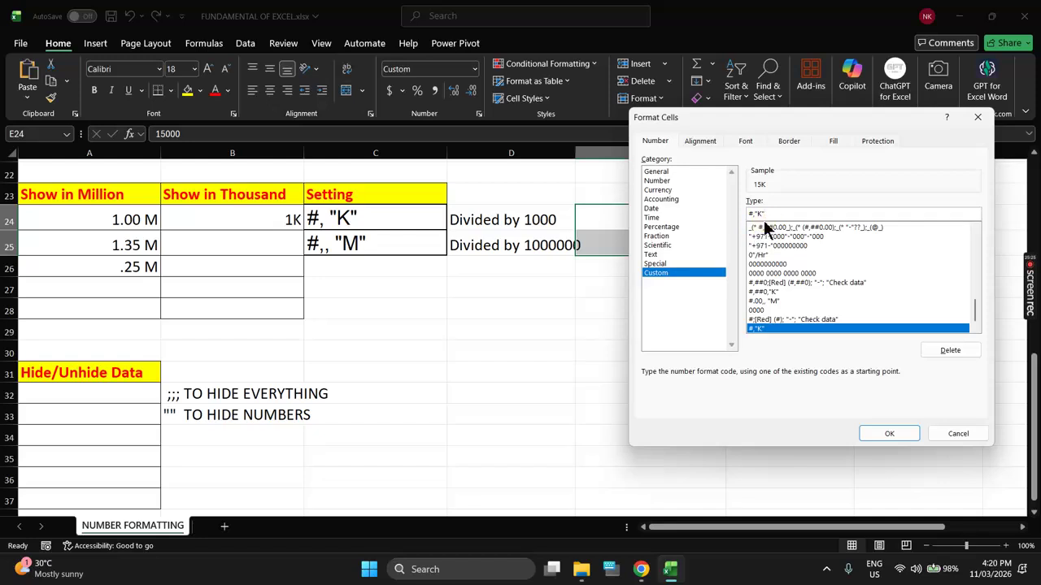
pyautogui.press('Return')
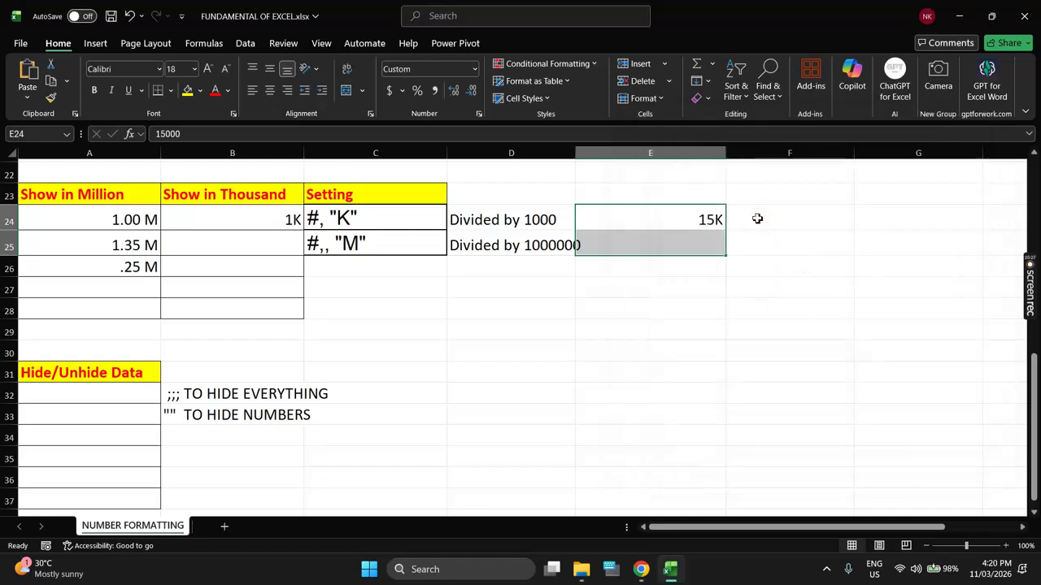
pyautogui.moveTo(552, 304); pyautogui.dragTo(553, 372)
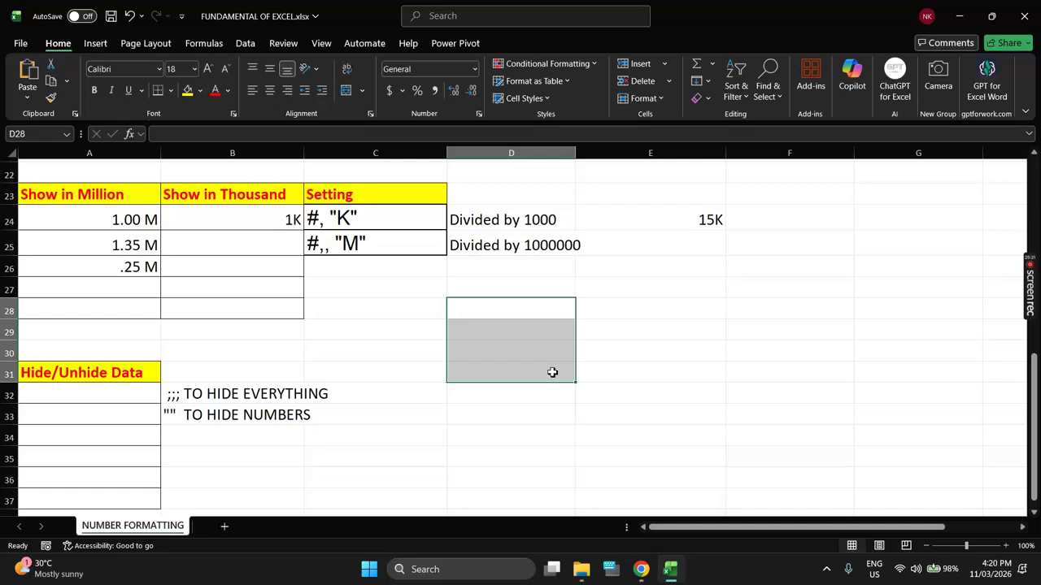
# Step: Apply the custom millions format #,,"M" to D28:D31
pyautogui.hotkey('ctrl', '1')
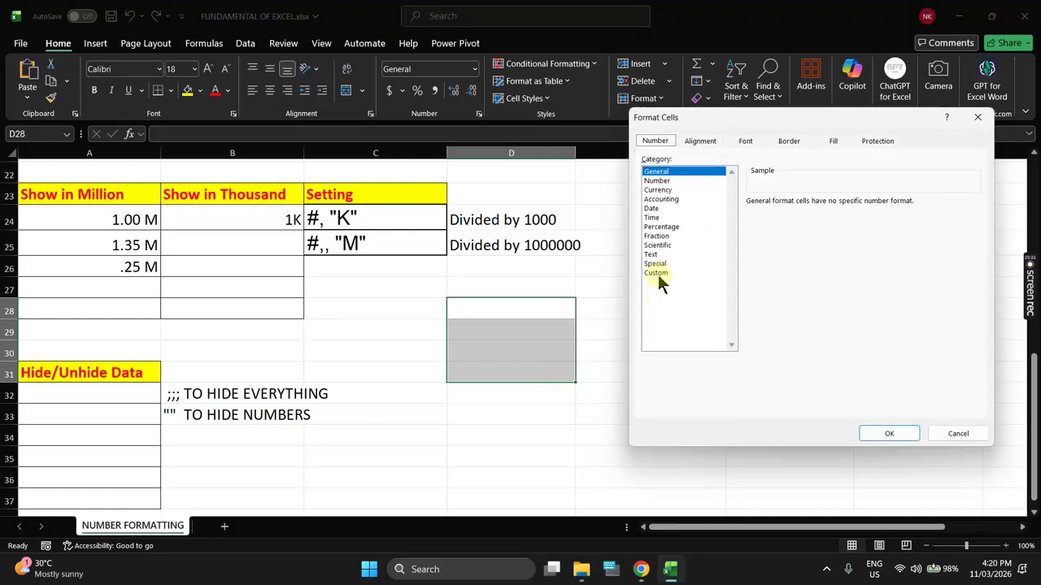
pyautogui.click(658, 273)
pyautogui.press('BackSpace')
pyautogui.press('BackSpace')
pyautogui.press('BackSpace')
pyautogui.press('BackSpace')
pyautogui.press('BackSpace')
pyautogui.press('BackSpace')
pyautogui.press('BackSpace')
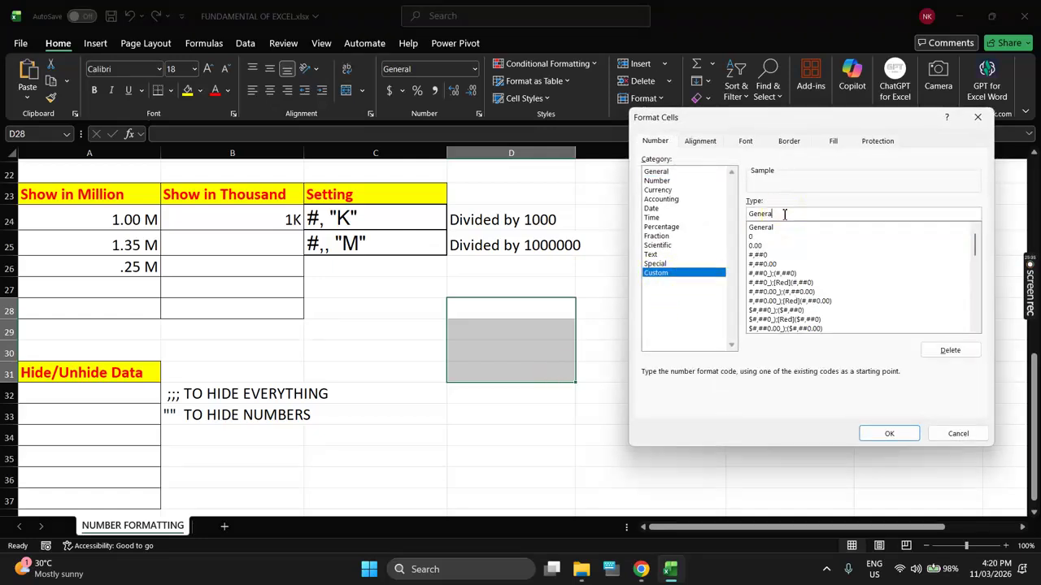
pyautogui.write('#,')
pyautogui.write('"M')
pyautogui.click(885, 433)
pyautogui.click(776, 379)
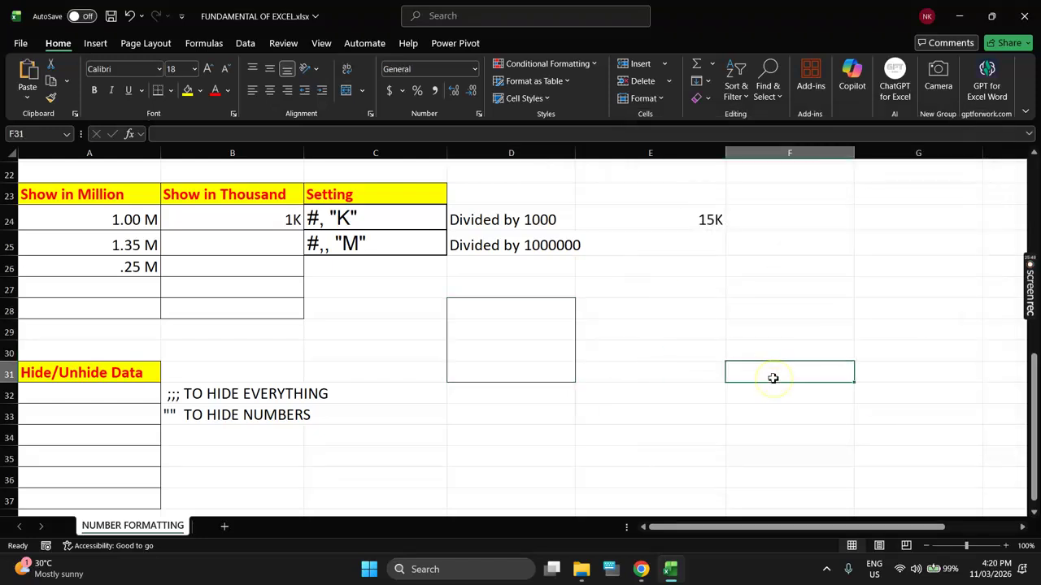
# Step: Enter 2500000 in D28 and add two decimal places so it displays 2.50M
pyautogui.click(555, 312)
pyautogui.write('25')
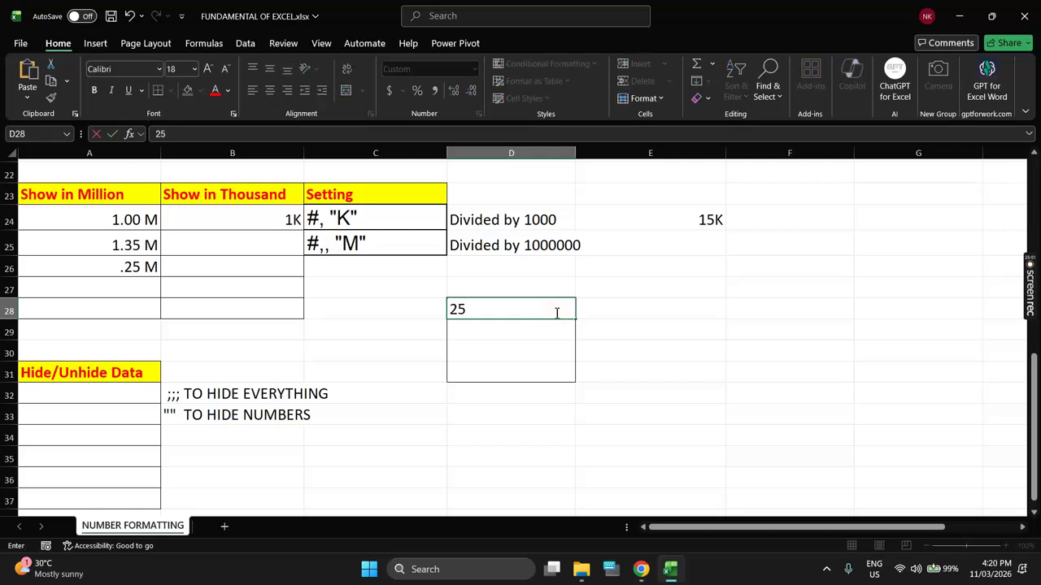
pyautogui.write('00000')
pyautogui.press('Return')
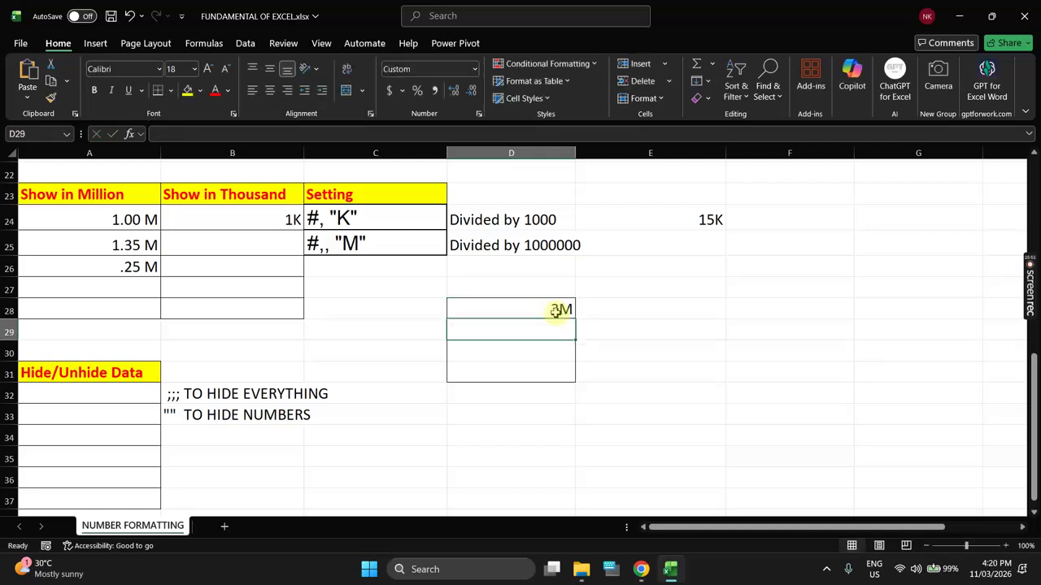
pyautogui.click(509, 308)
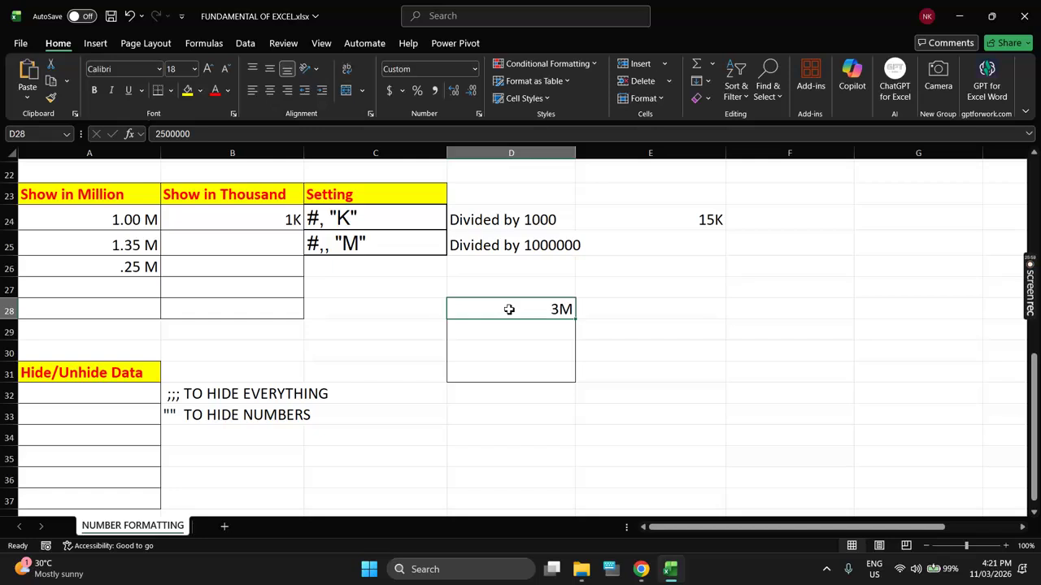
pyautogui.moveTo(509, 309); pyautogui.dragTo(511, 367)
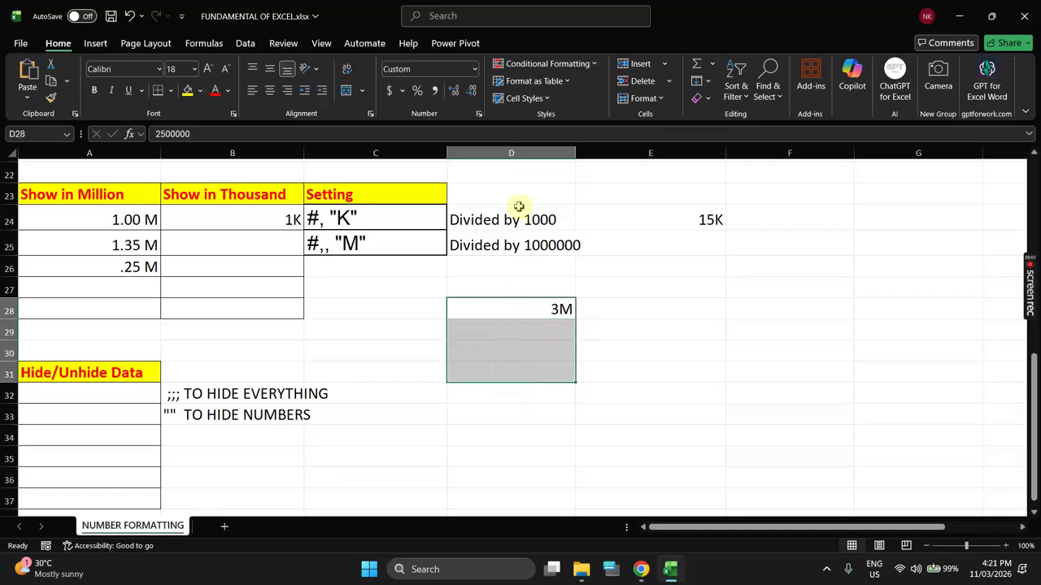
pyautogui.click(455, 92)
pyautogui.click(456, 92)
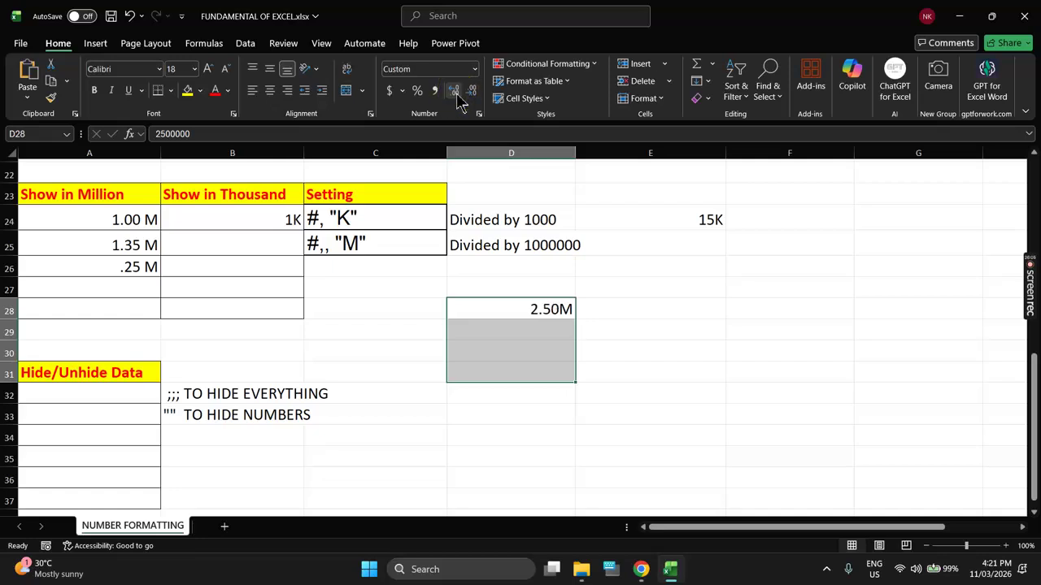
pyautogui.click(493, 331)
pyautogui.scroll(-3, 493, 331)
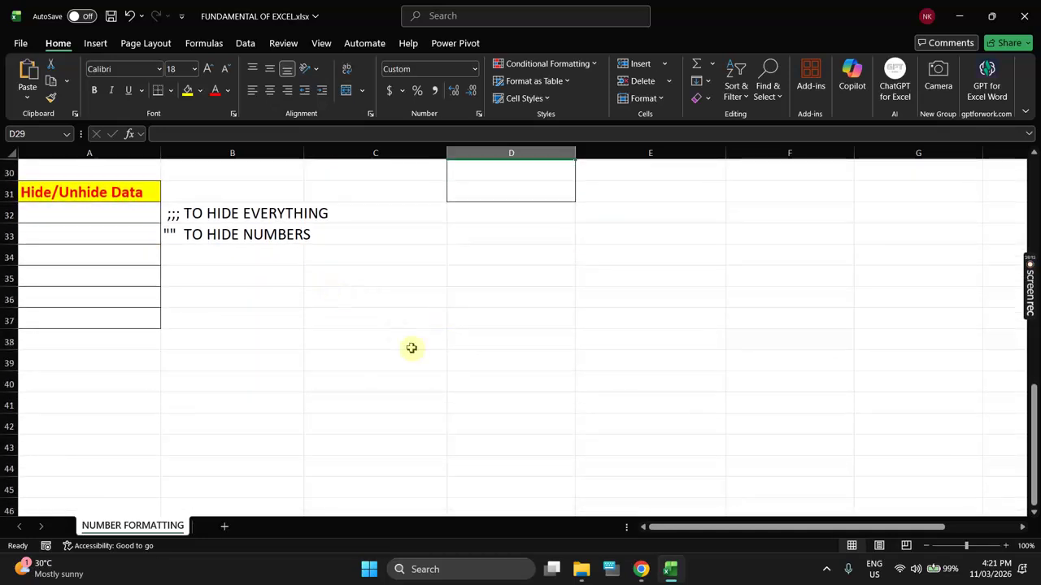
pyautogui.click(222, 528)
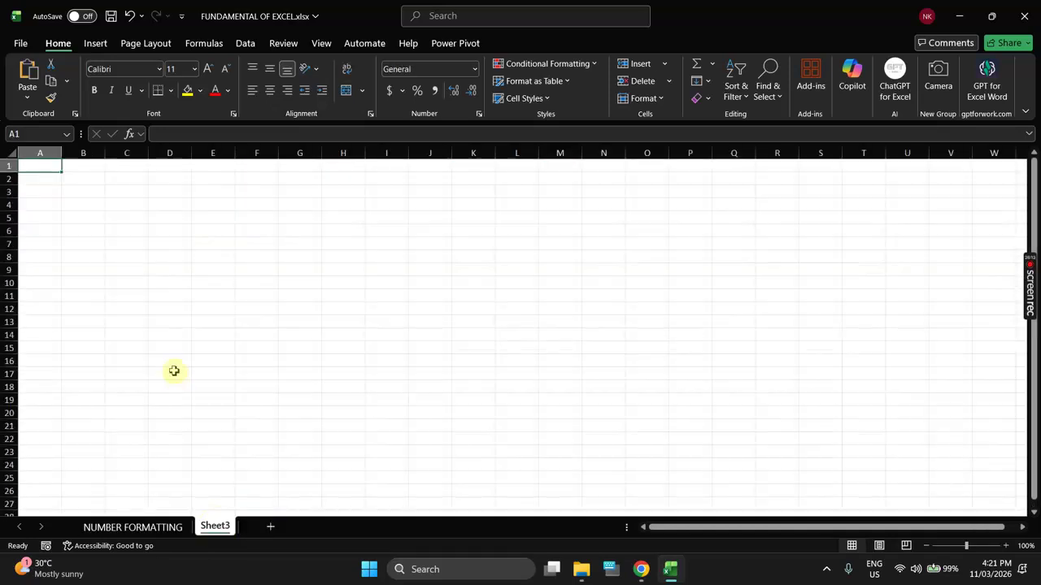
pyautogui.click(10, 152)
pyautogui.click(207, 68)
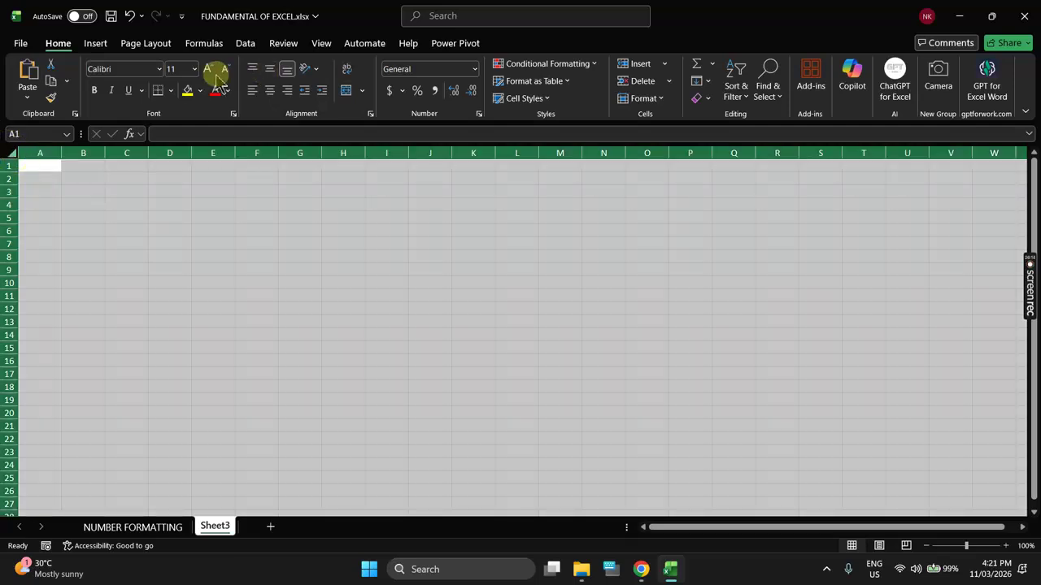
pyautogui.click(207, 69)
pyautogui.click(207, 68)
pyautogui.click(207, 68)
pyautogui.click(208, 68)
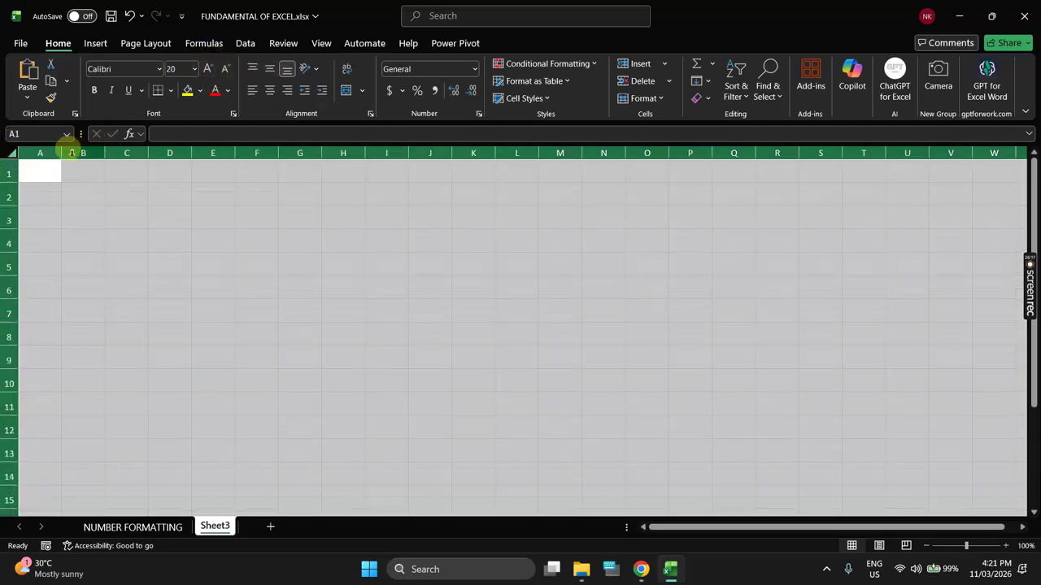
pyautogui.moveTo(61, 153); pyautogui.dragTo(374, 438)
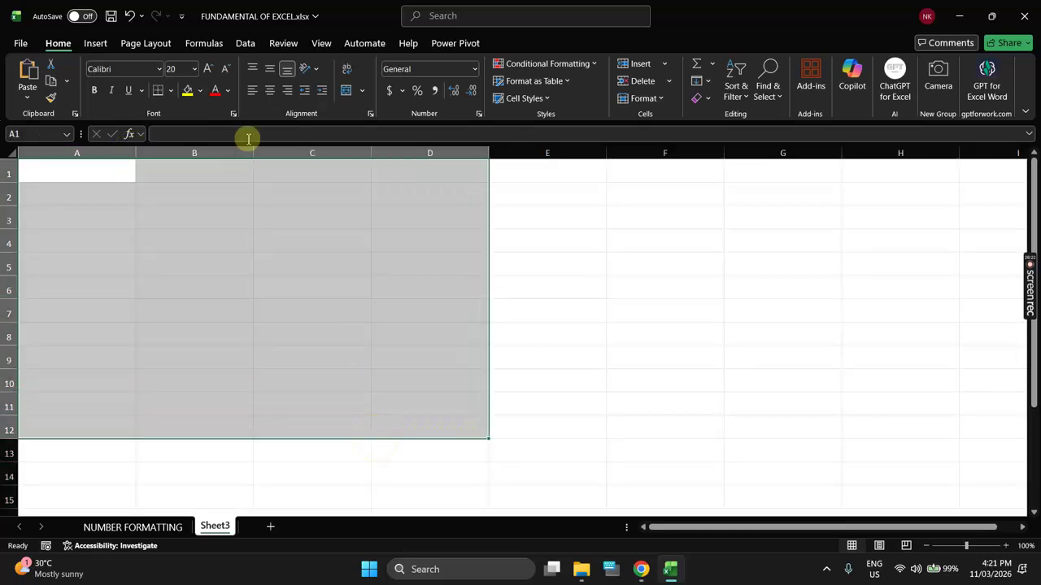
pyautogui.click(170, 90)
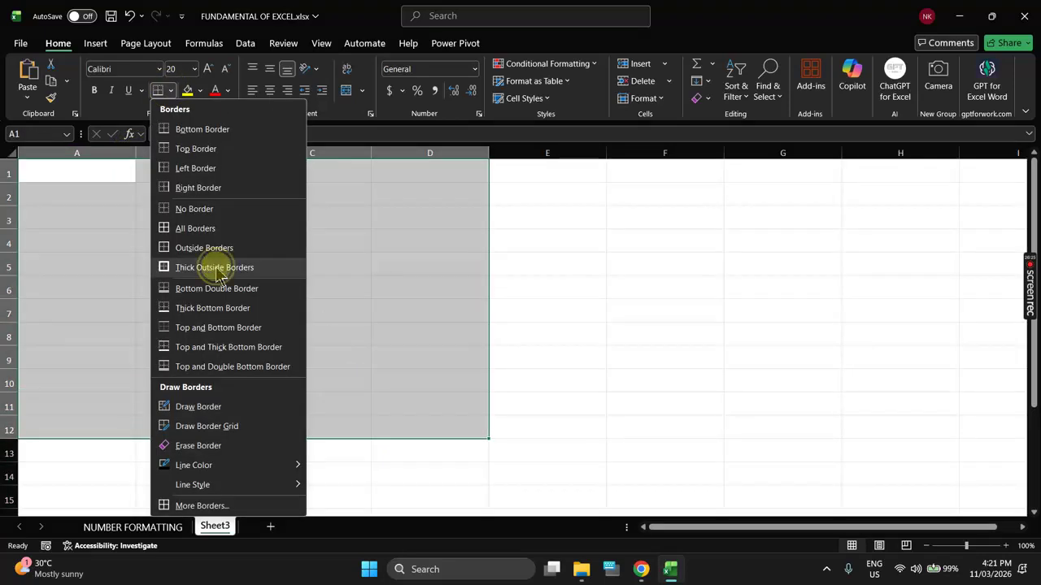
pyautogui.click(216, 267)
pyautogui.click(141, 225)
pyautogui.moveTo(113, 173); pyautogui.dragTo(422, 417)
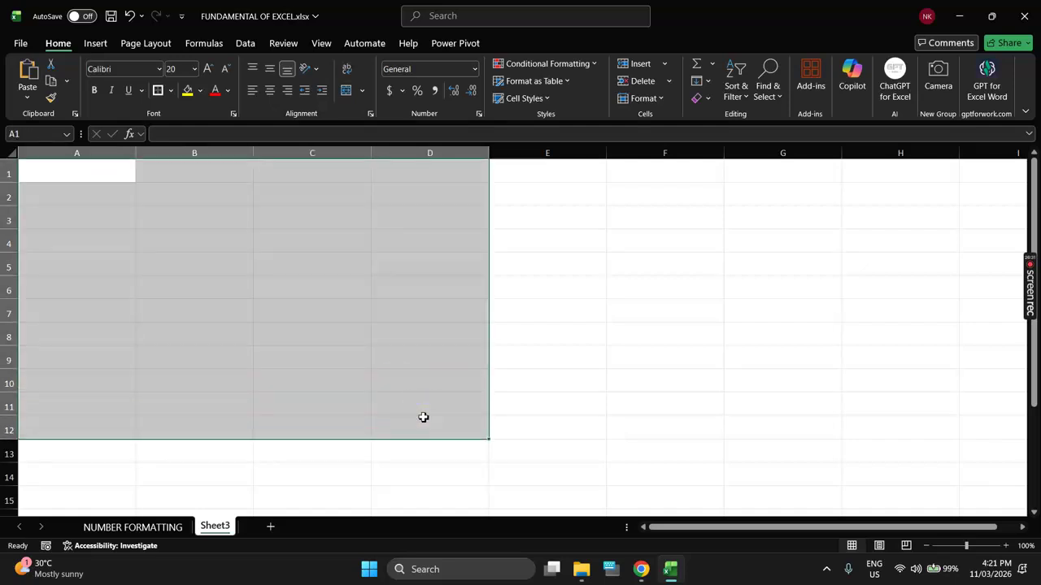
pyautogui.click(264, 221)
pyautogui.moveTo(264, 221); pyautogui.dragTo(418, 392)
pyautogui.moveTo(332, 235); pyautogui.dragTo(464, 371)
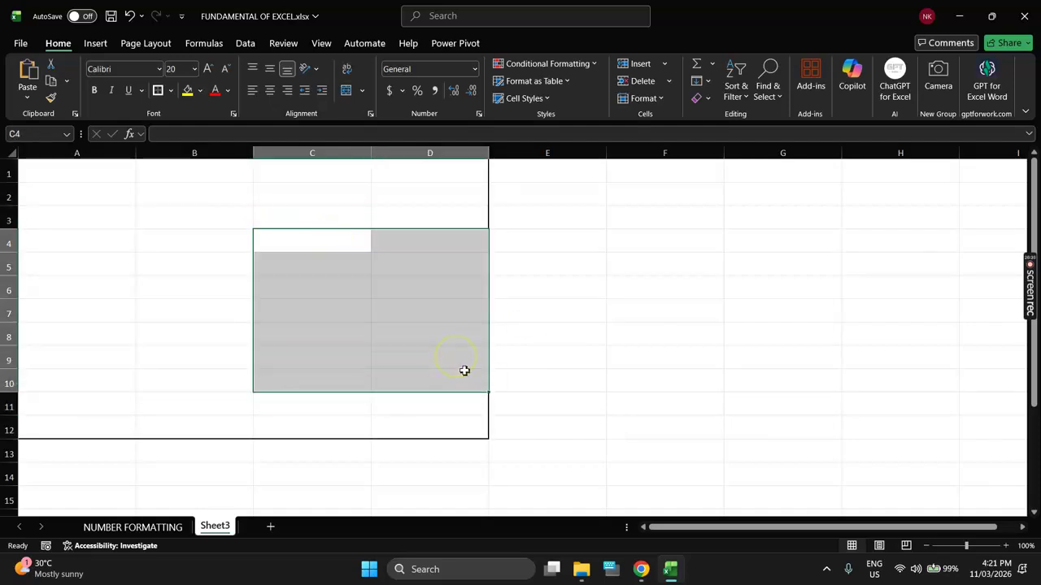
pyautogui.moveTo(623, 203); pyautogui.dragTo(781, 358)
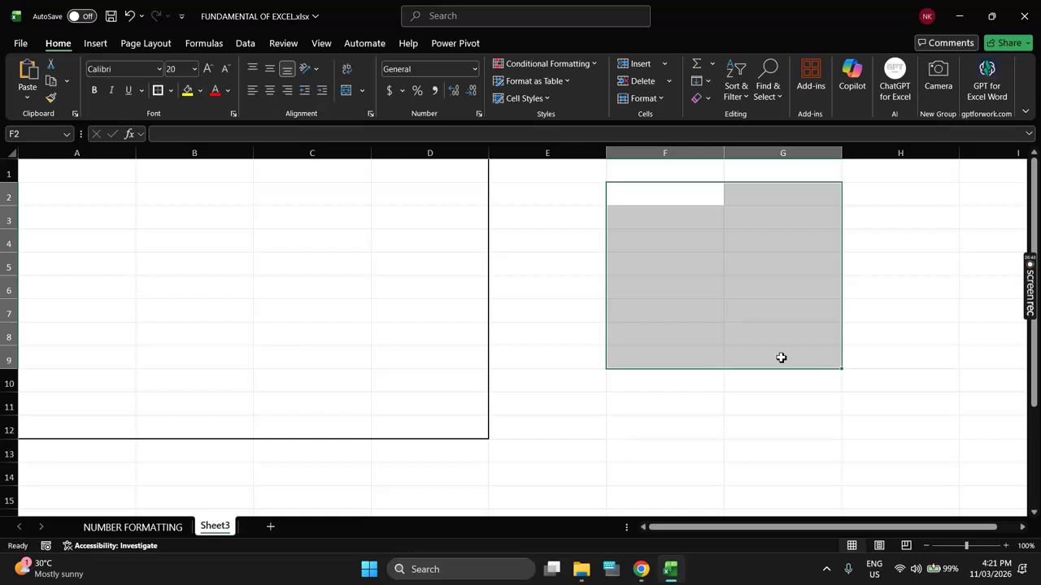
pyautogui.moveTo(136, 186); pyautogui.dragTo(379, 360)
pyautogui.moveTo(668, 178); pyautogui.dragTo(730, 326)
pyautogui.moveTo(676, 149); pyautogui.dragTo(778, 166)
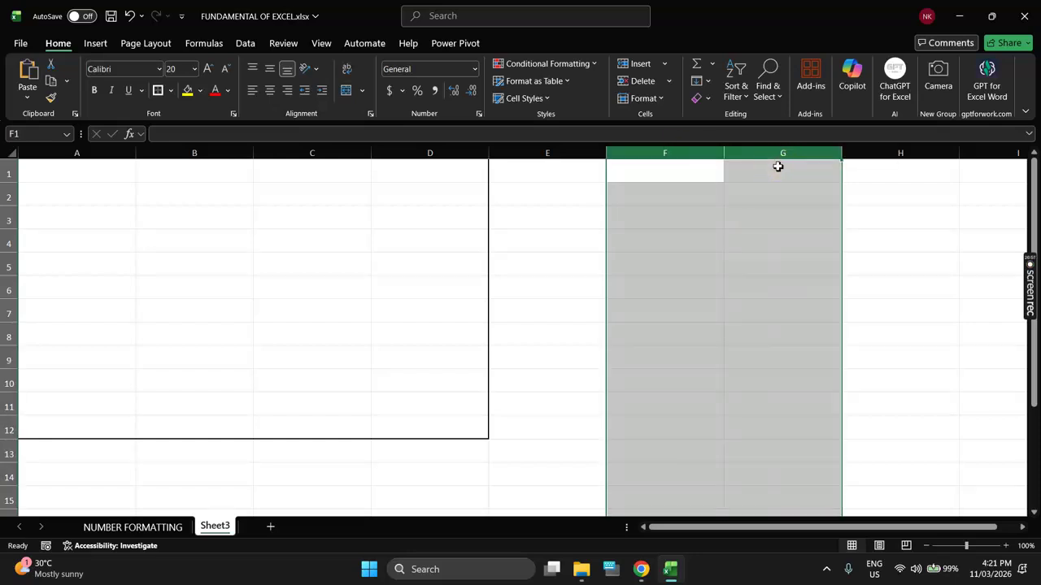
pyautogui.moveTo(689, 150); pyautogui.dragTo(752, 154)
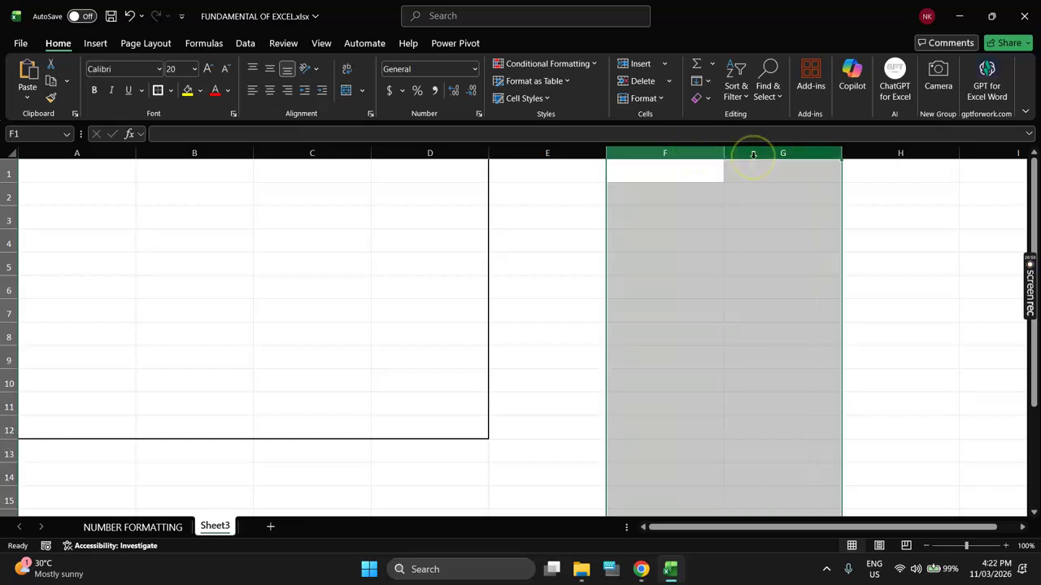
# Step: Open and dismiss the context menu for columns F and G, then select both columns
pyautogui.rightClick(753, 154)
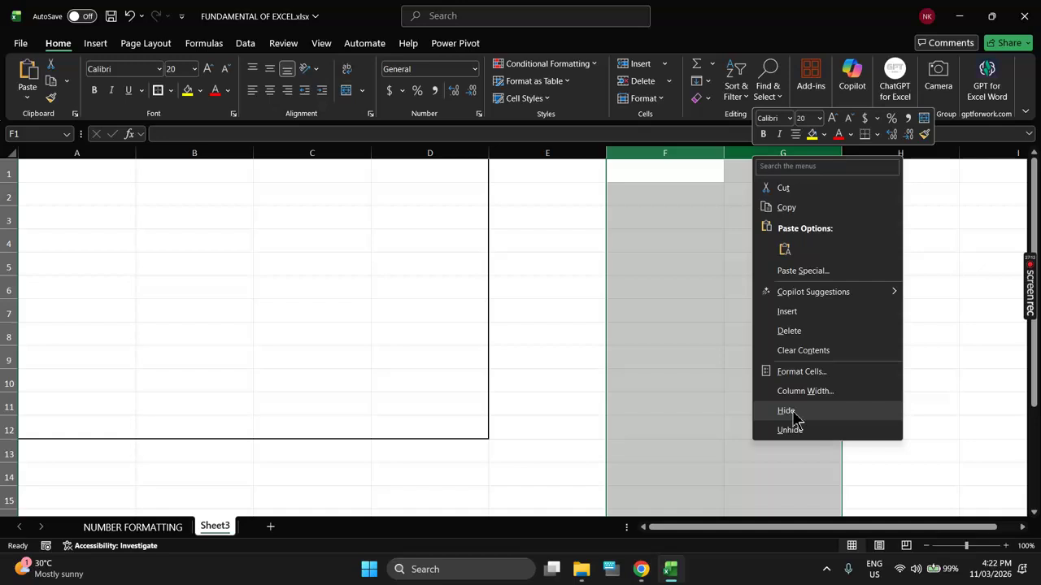
pyautogui.click(656, 363)
pyautogui.moveTo(665, 217); pyautogui.dragTo(767, 348)
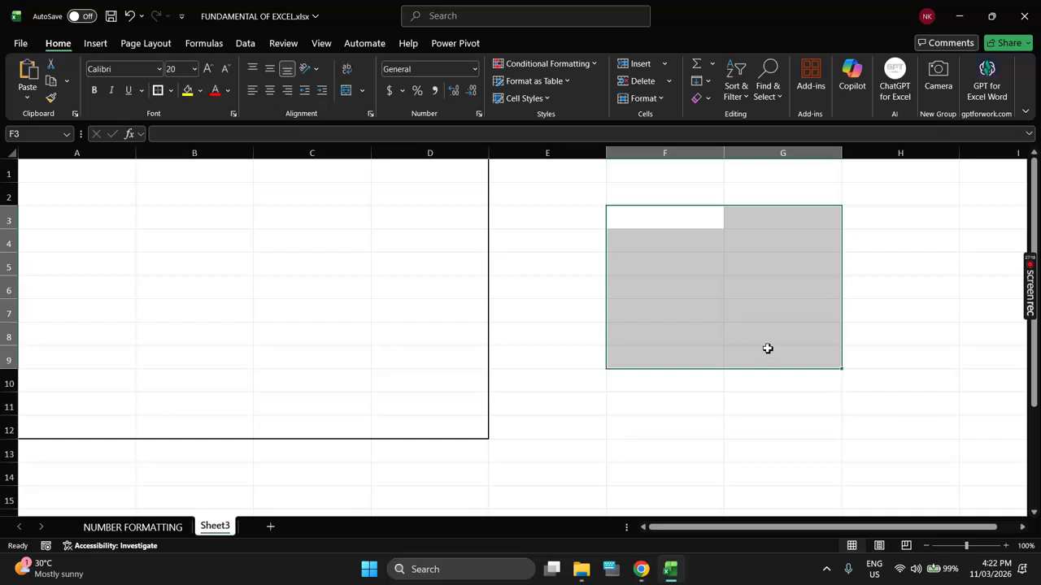
pyautogui.scroll(-1, 713, 391)
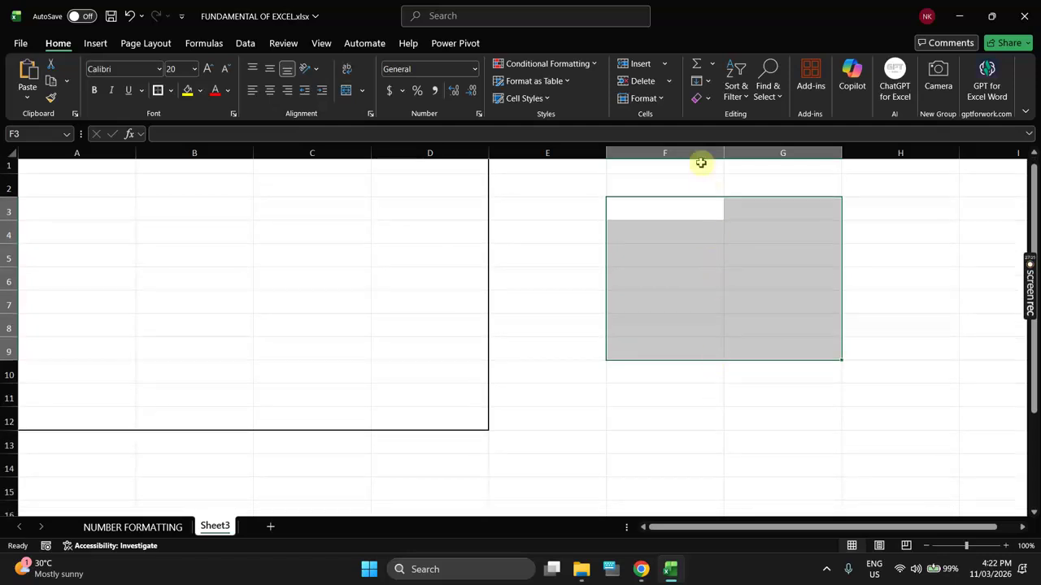
pyautogui.moveTo(697, 154); pyautogui.dragTo(734, 163)
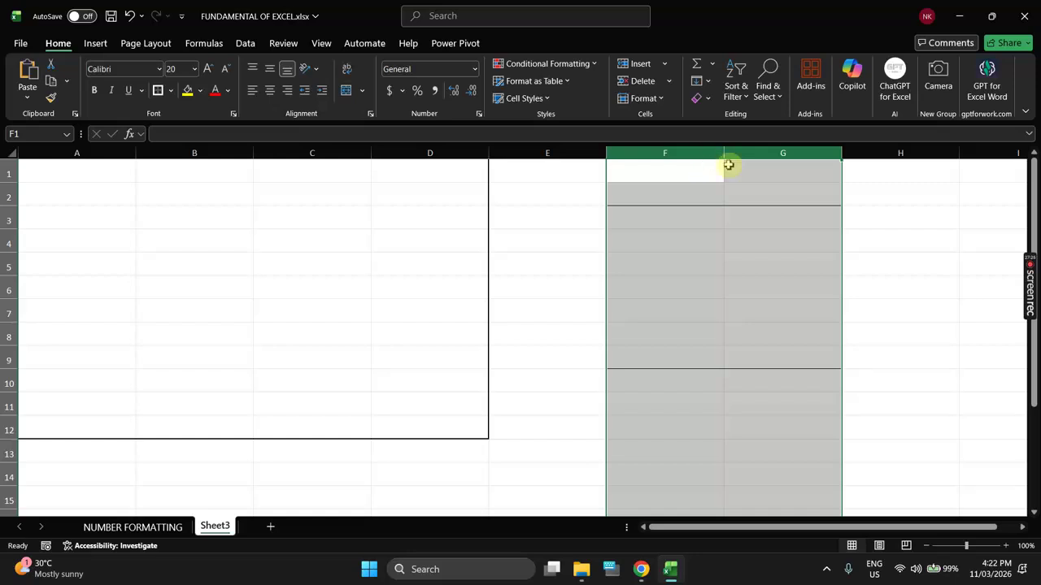
# Step: Select the block F3:G9 on Sheet3 for the outline border
pyautogui.scroll(-3, 737, 279)
pyautogui.scroll(-2, 738, 279)
pyautogui.moveTo(642, 274); pyautogui.dragTo(757, 428)
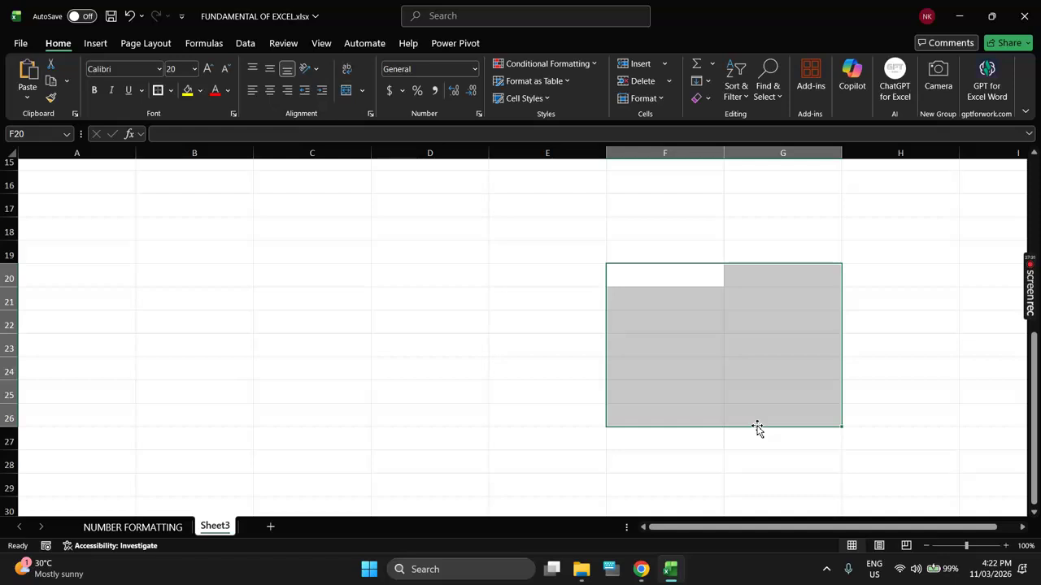
pyautogui.moveTo(682, 266); pyautogui.dragTo(713, 284)
pyautogui.scroll(3, 713, 283)
pyautogui.scroll(2, 713, 283)
pyautogui.click(675, 217)
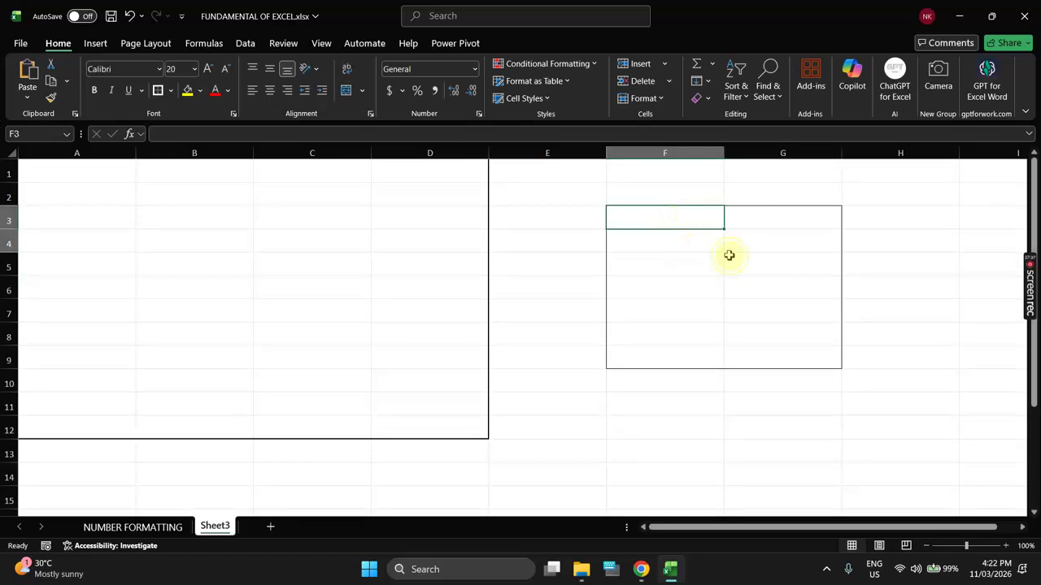
pyautogui.moveTo(729, 255); pyautogui.dragTo(786, 353)
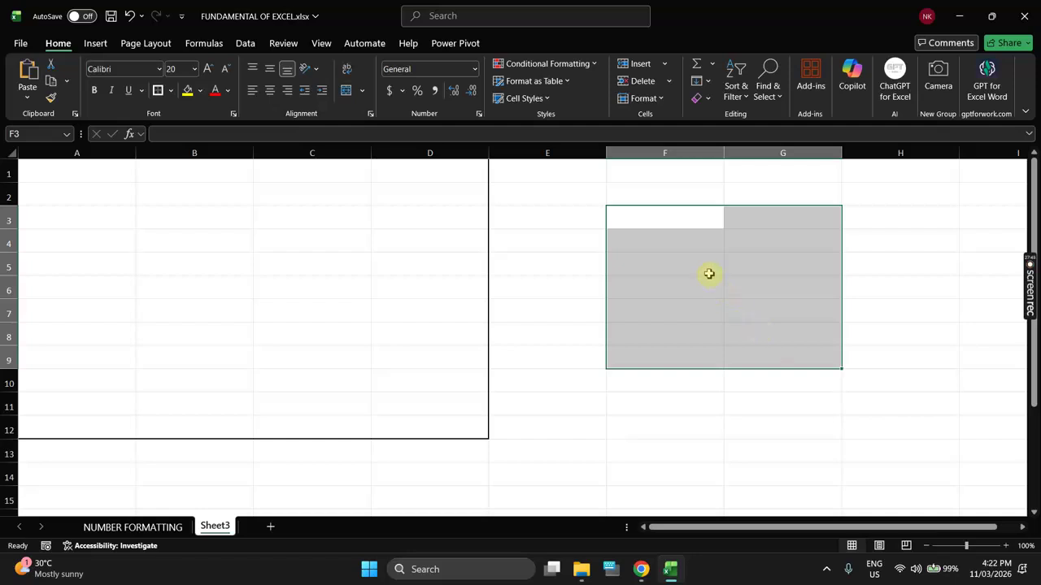
# Step: Type placeholder text dfds, fdsf and dsf dfds down column F from F4
pyautogui.click(691, 242)
pyautogui.write('dfds')
pyautogui.press('Return')
pyautogui.write('fdsf')
pyautogui.press('Return')
pyautogui.write('dsf dfds')
pyautogui.press('Right')
# Step: Enter 5435, 45, 435 and 45 down G4:G7, then select F3:G9
pyautogui.press('Up')
pyautogui.press('Up')
pyautogui.press('Up')
pyautogui.press('Up')
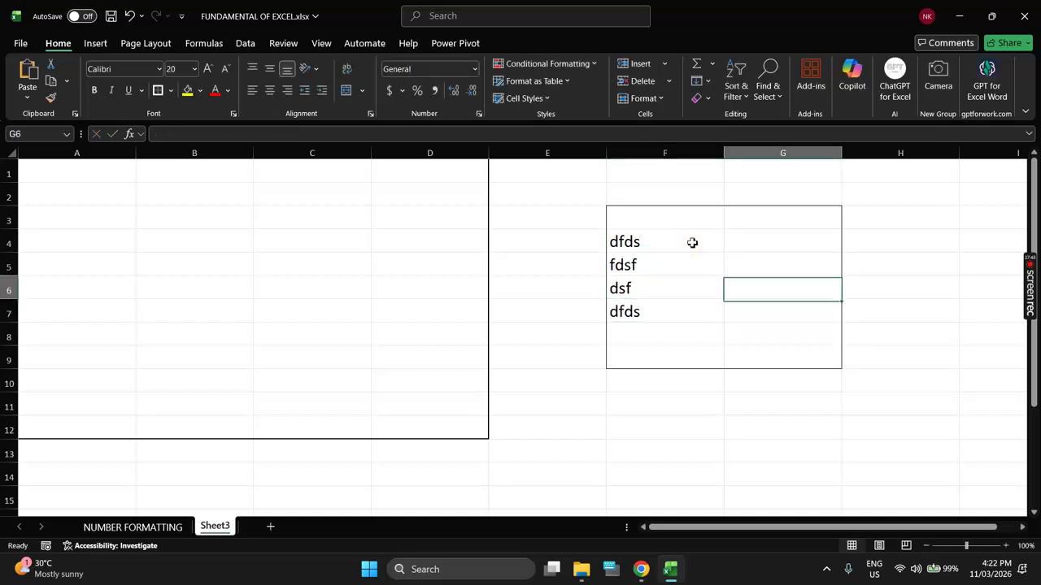
pyautogui.write('5435')
pyautogui.press('Return')
pyautogui.write('45')
pyautogui.press('Return')
pyautogui.write('435')
pyautogui.press('Return')
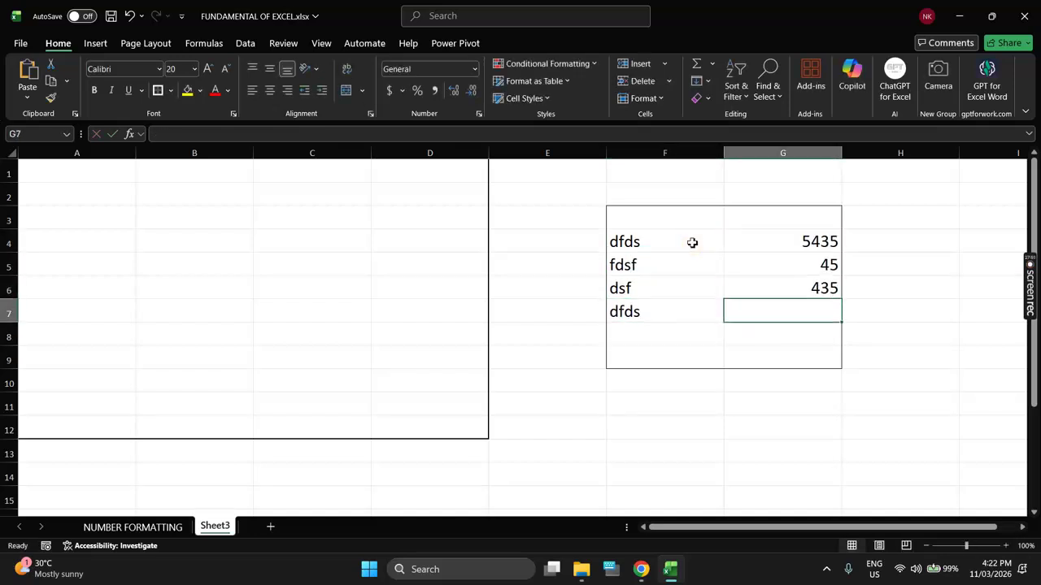
pyautogui.write('45')
pyautogui.press('Return')
pyautogui.moveTo(662, 219); pyautogui.dragTo(780, 351)
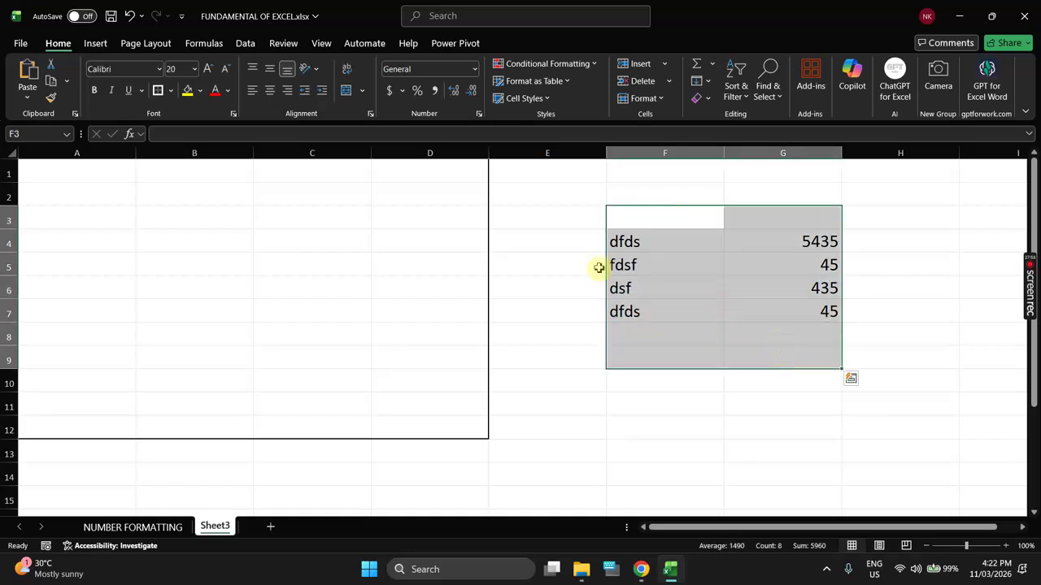
pyautogui.hotkey('ctrl', '1')
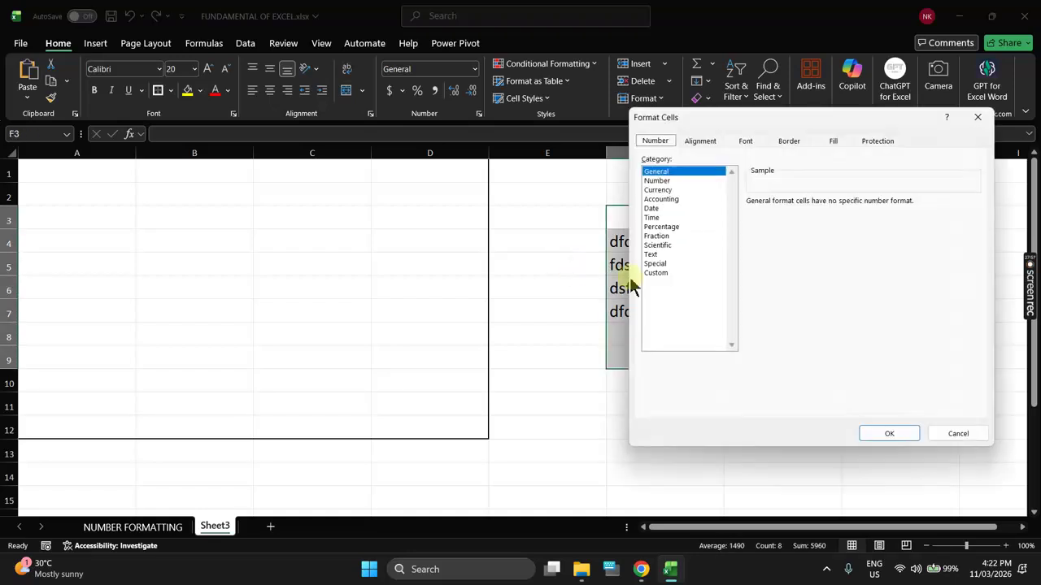
pyautogui.click(655, 272)
pyautogui.moveTo(688, 133); pyautogui.dragTo(256, 151)
pyautogui.moveTo(345, 235); pyautogui.dragTo(306, 226)
pyautogui.press('BackSpace')
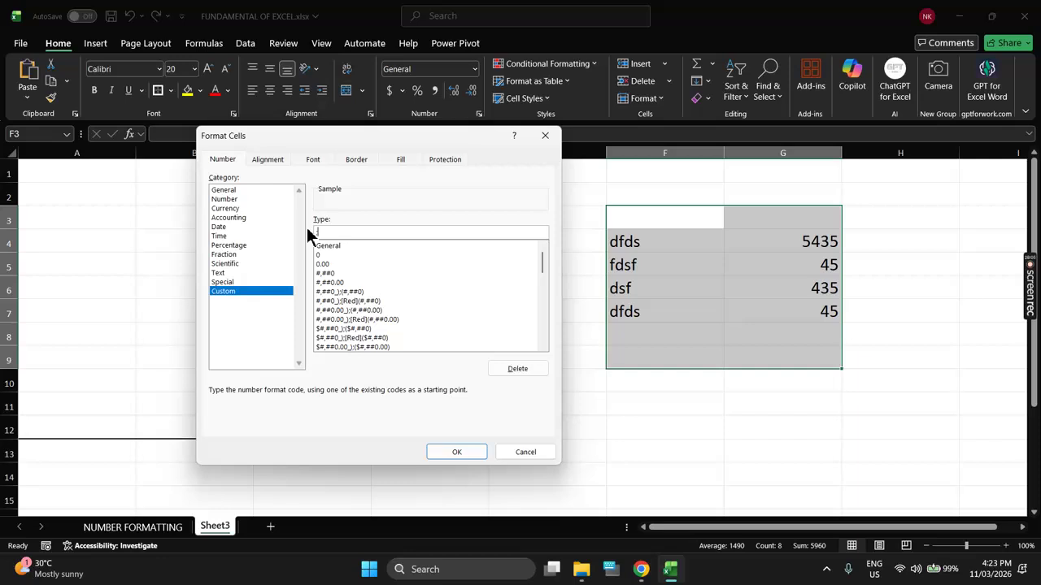
pyautogui.write(';;;')
pyautogui.click(479, 457)
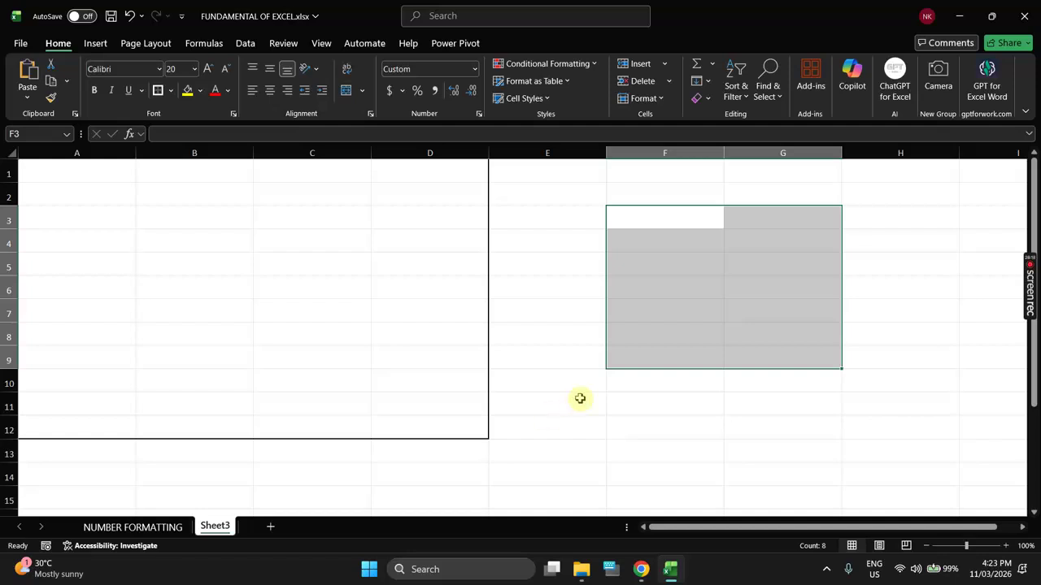
pyautogui.hotkey('ctrl', '1')
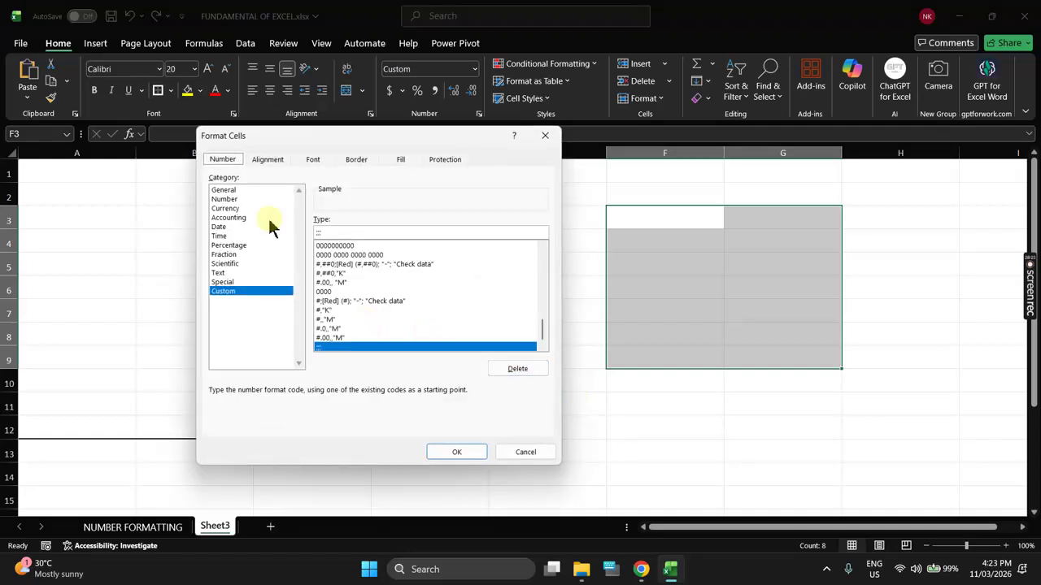
pyautogui.click(233, 190)
pyautogui.click(449, 452)
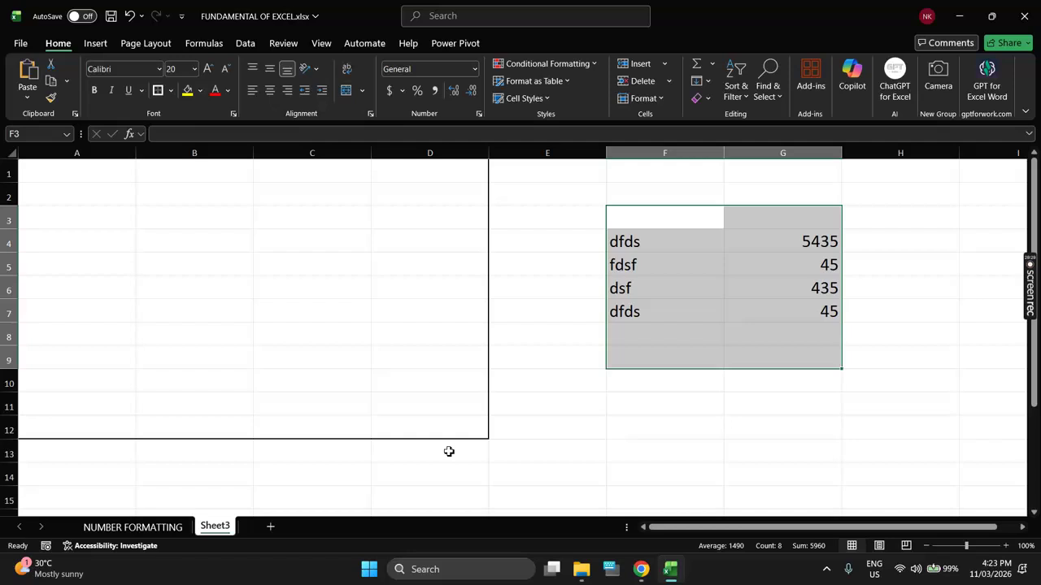
# Step: Hide G4:G7's numbers with a custom "" format, then return to the NUMBER FORMATTING sheet
pyautogui.hotkey('ctrl', '1')
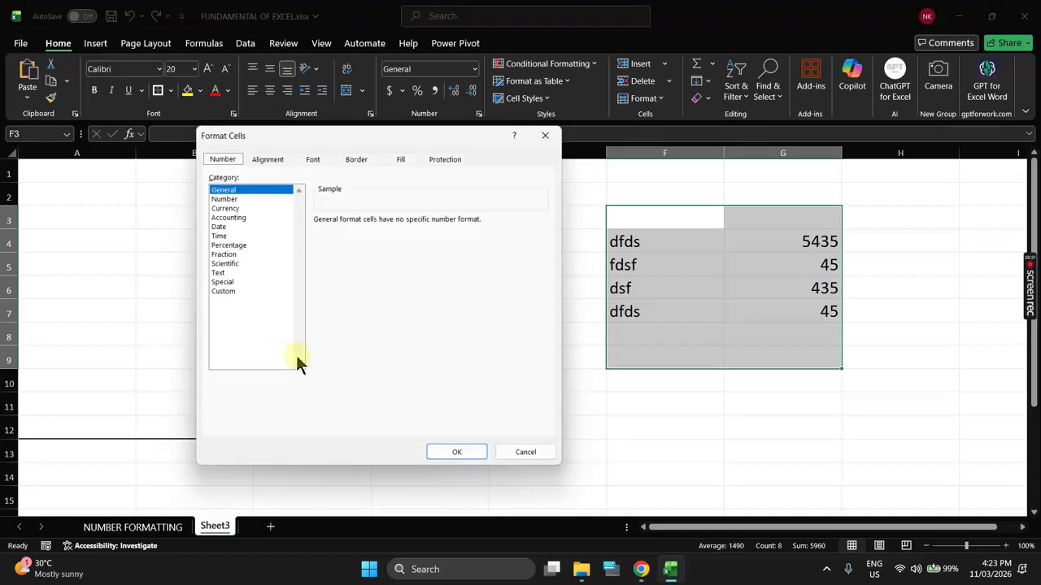
pyautogui.click(223, 292)
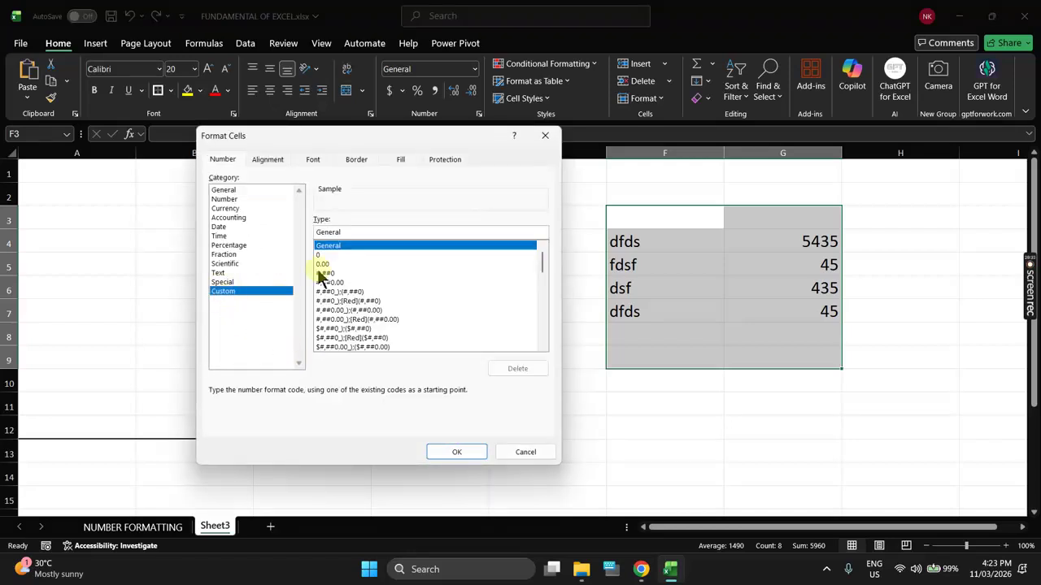
pyautogui.moveTo(344, 232); pyautogui.dragTo(306, 227)
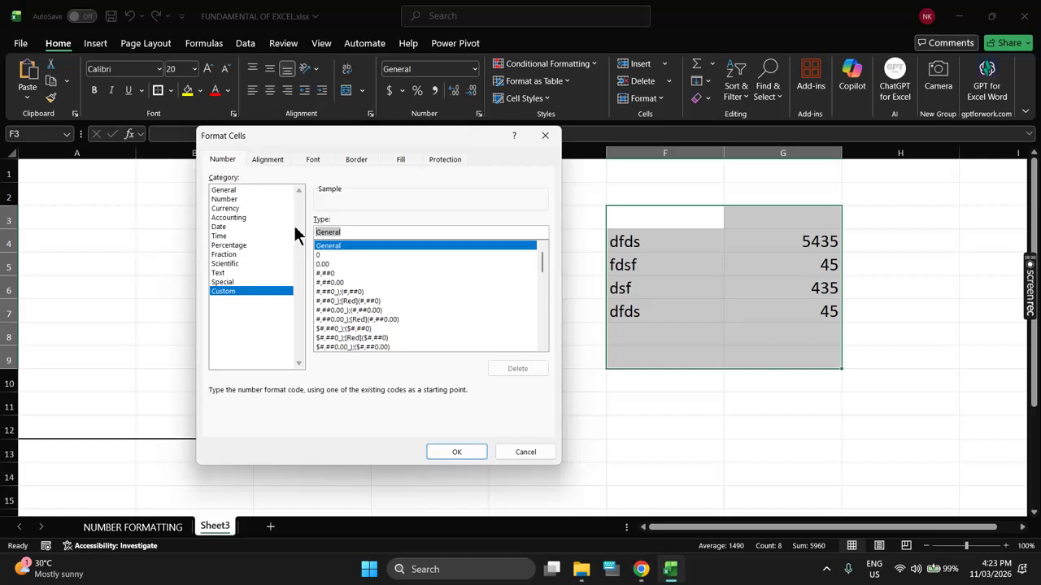
pyautogui.write('"')
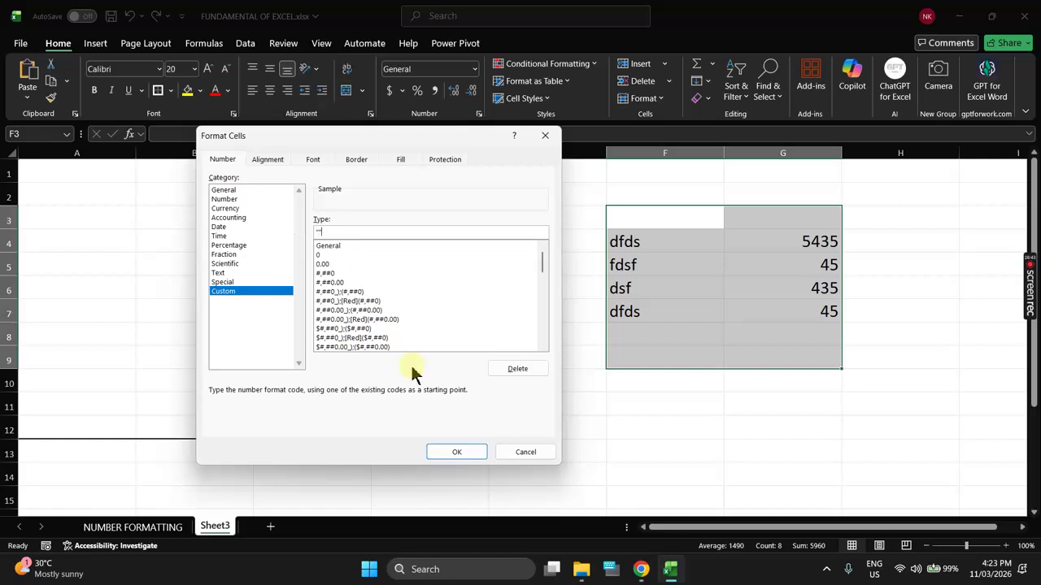
pyautogui.click(468, 461)
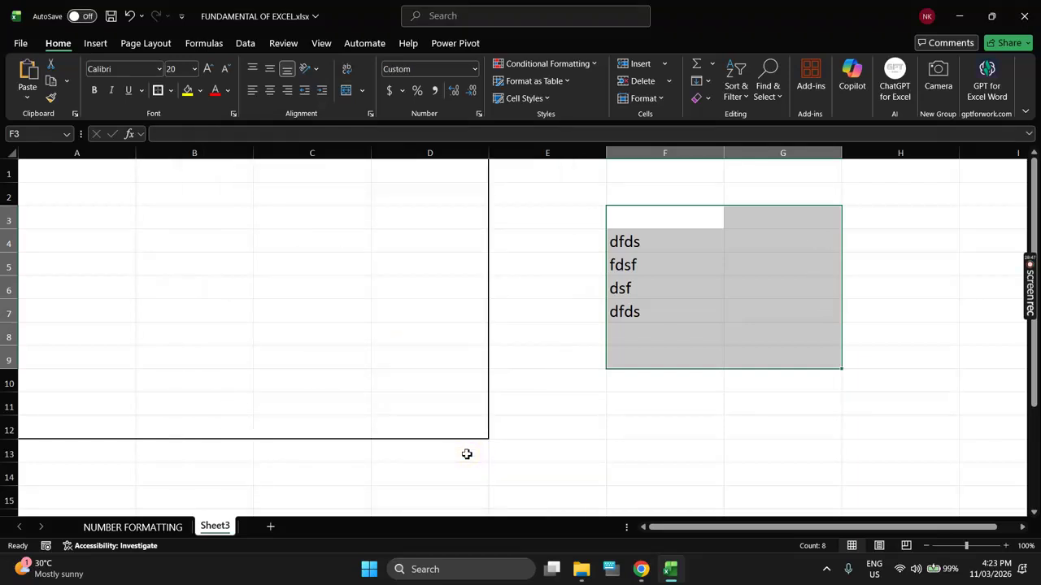
pyautogui.click(161, 527)
pyautogui.scroll(9, 283, 368)
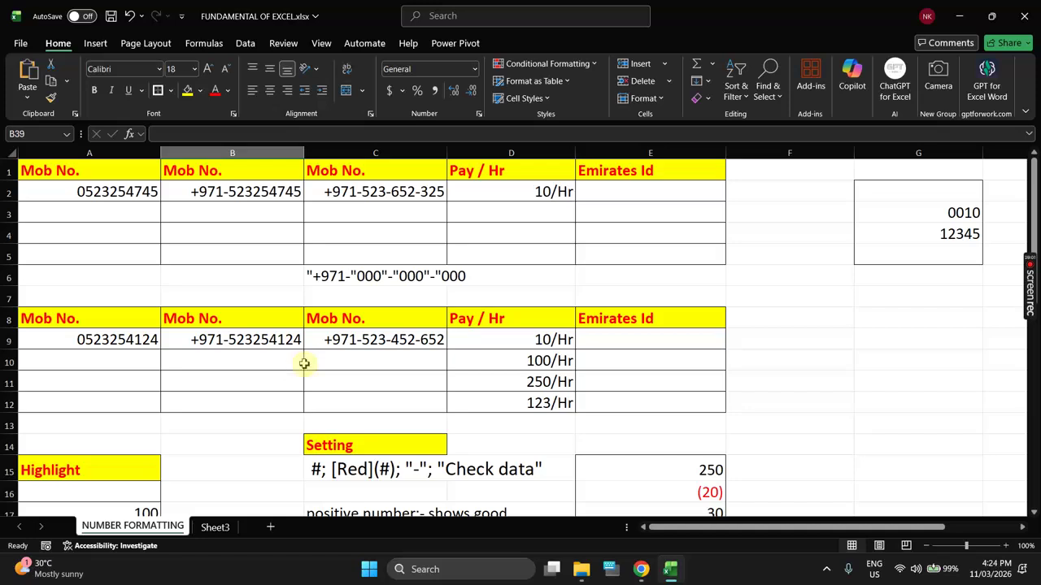
pyautogui.moveTo(1031, 295)
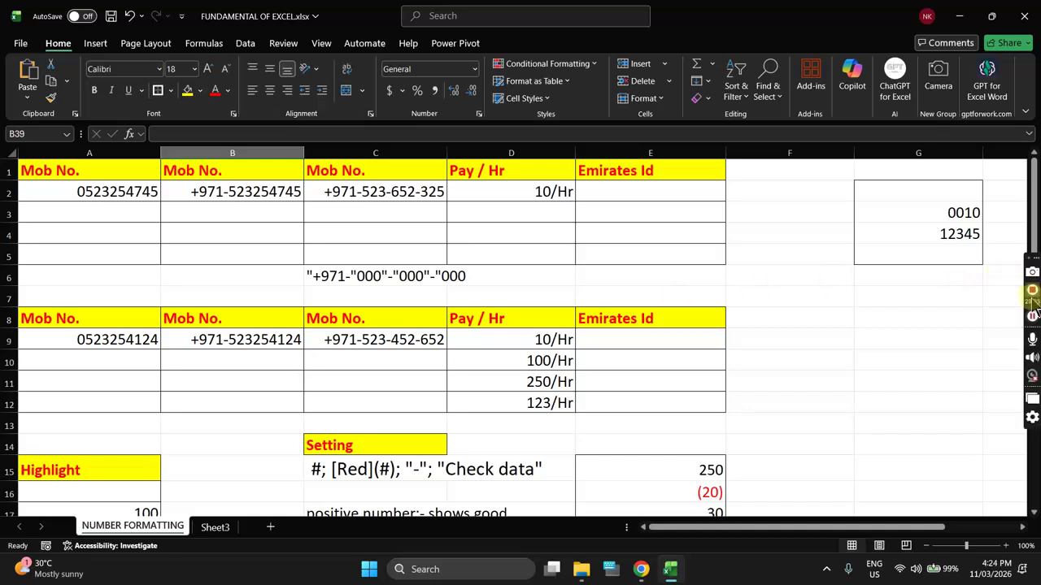